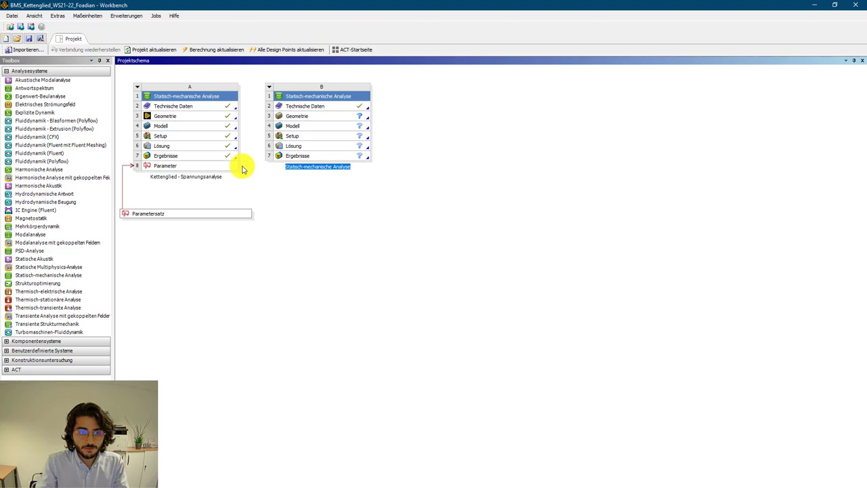
Name the second static structural system "Kettenglied - Spannungsanalyse".
text(Ketteng)
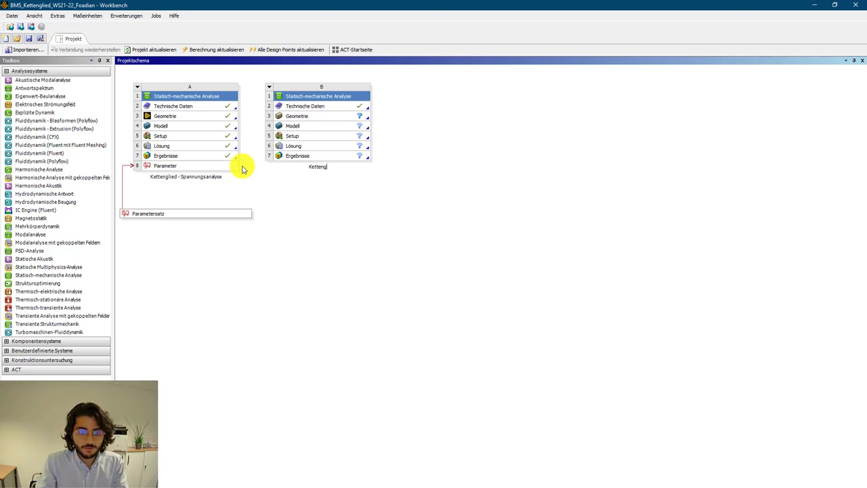
text(lied )
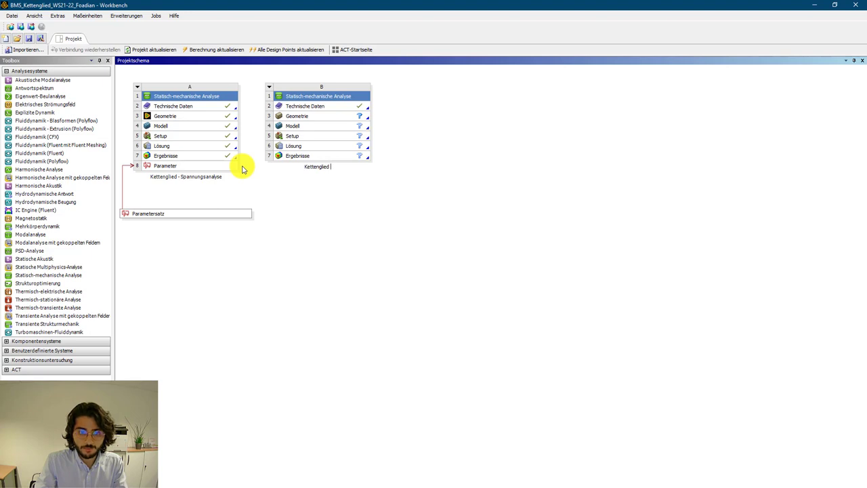
text(- Spann)
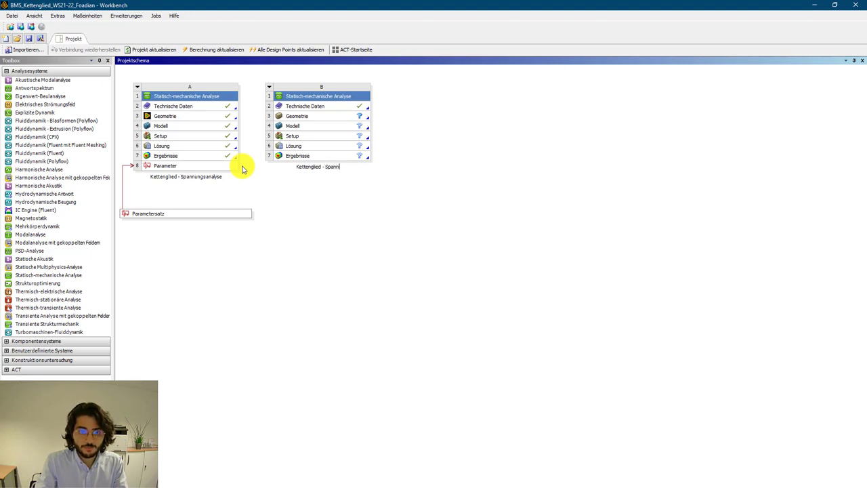
text(un)
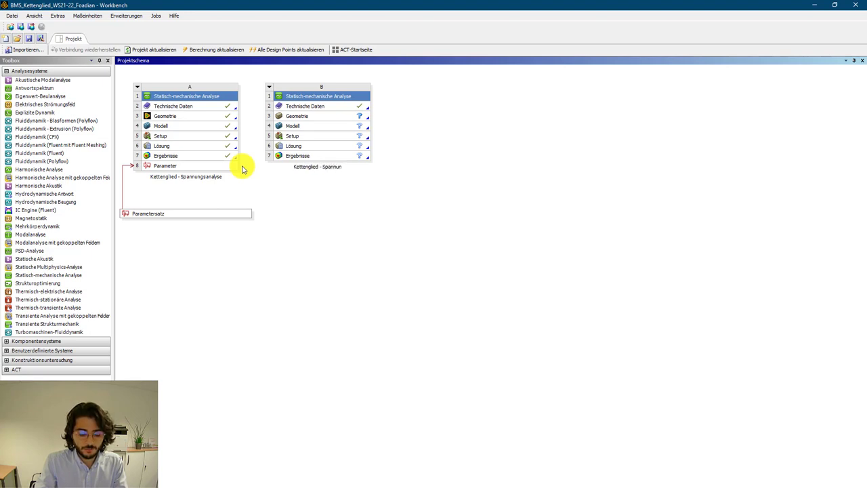
text(gsanal)
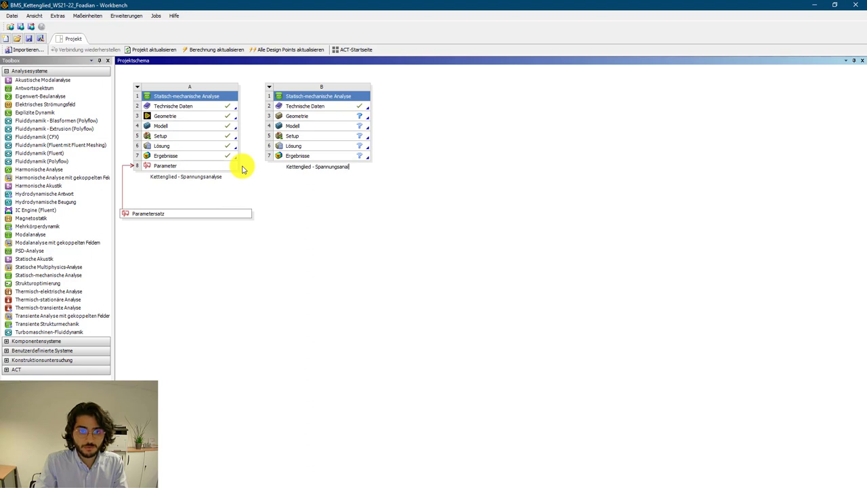
text(yse)
key(Return)
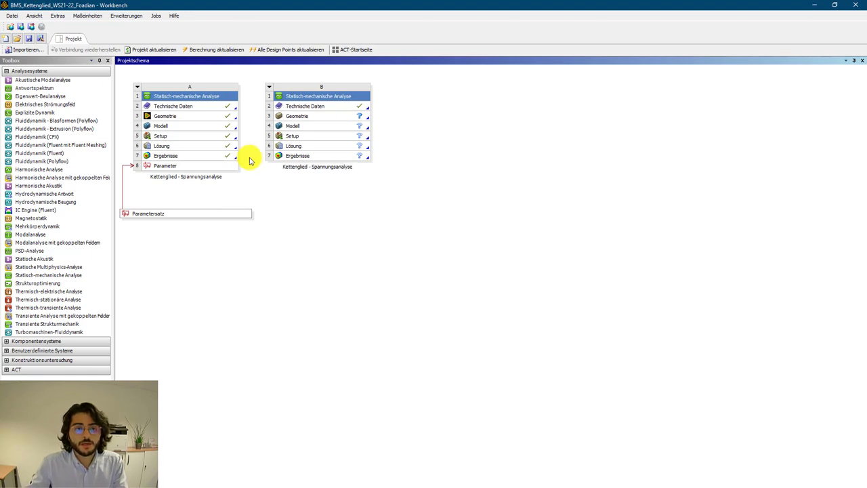
click(323, 201)
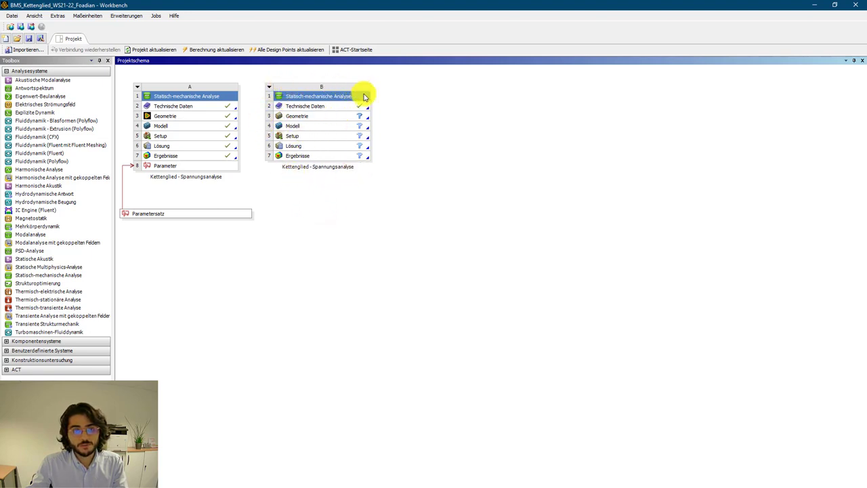
Review the Baustahl material in system B's Technische Daten and return to the project schematic.
click(337, 110)
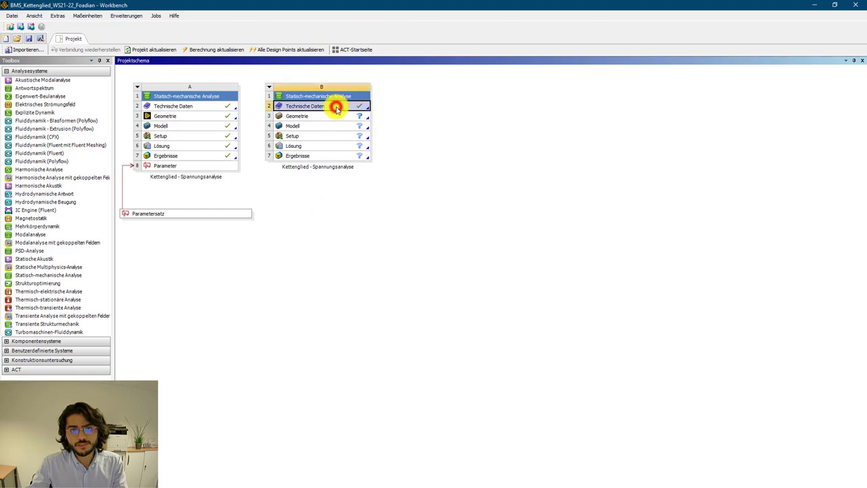
click(336, 110)
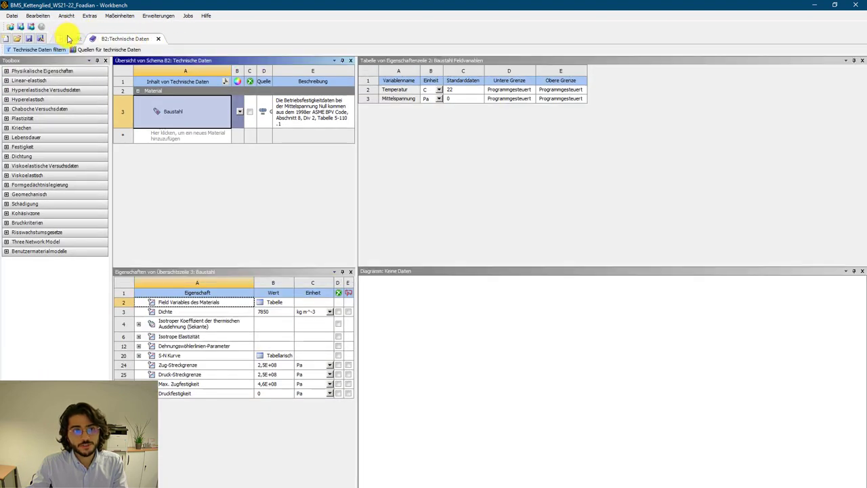
click(69, 39)
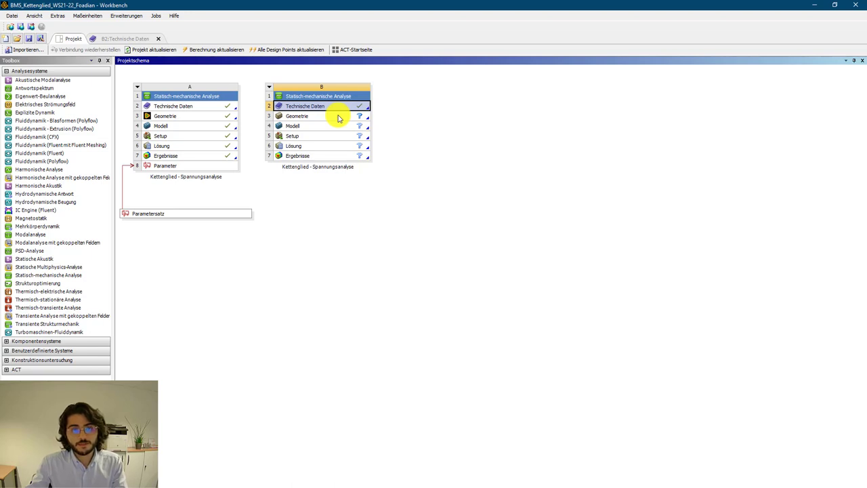
Import an existing chain-link geometry file into the Geometrie cell of system B.
click(337, 116)
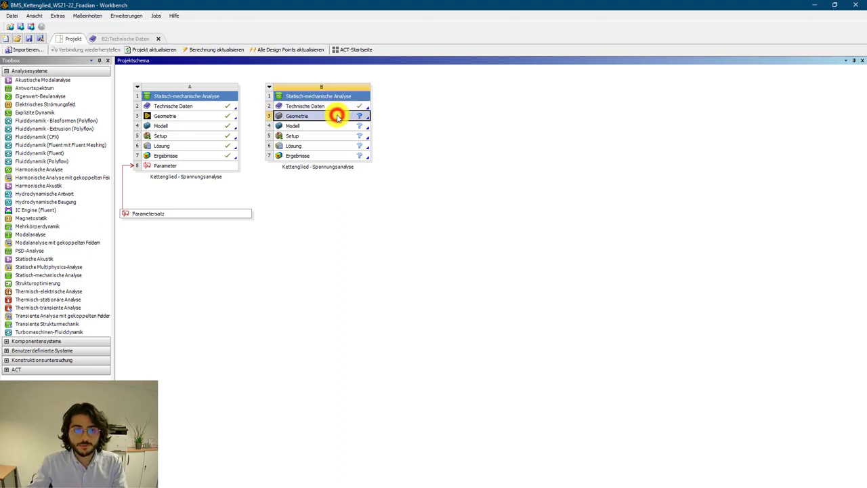
right_click(338, 117)
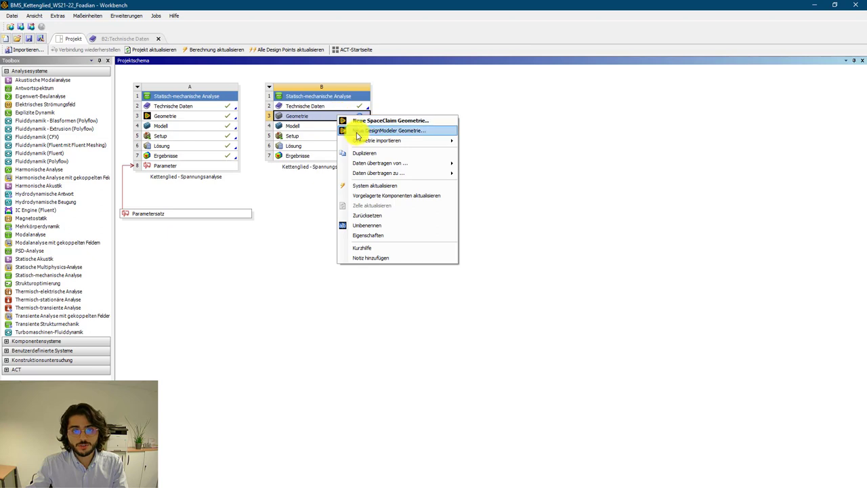
mouse_move(447, 140)
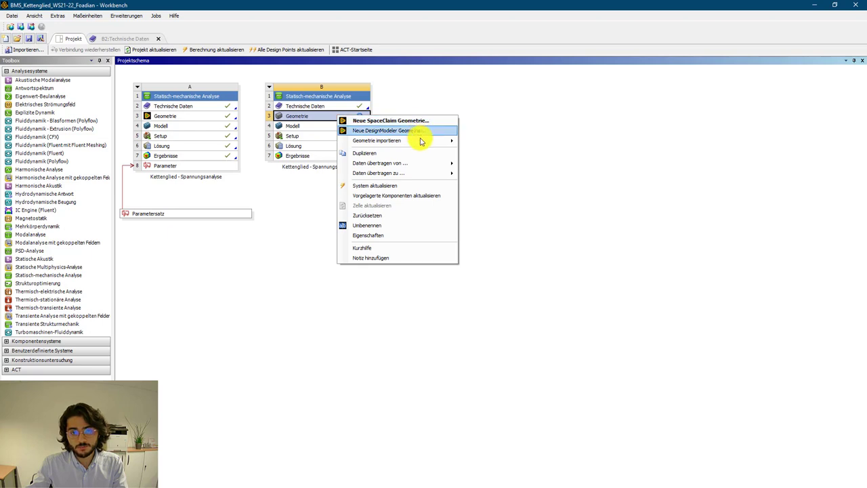
mouse_move(420, 142)
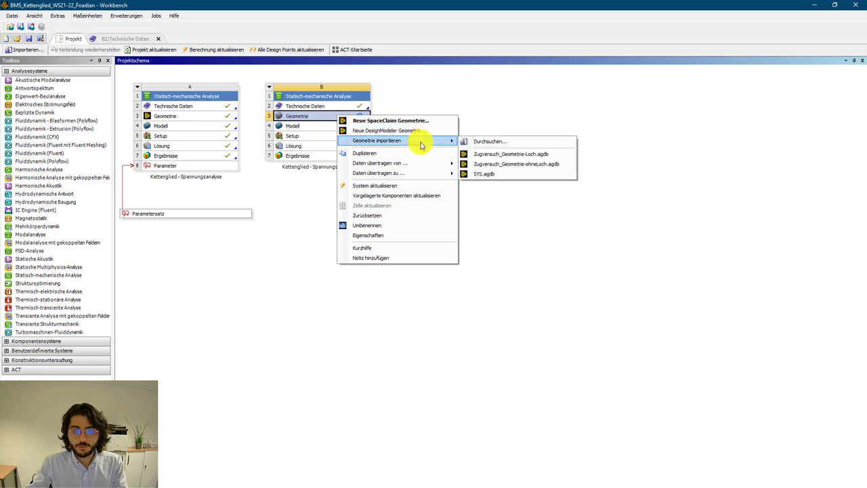
click(508, 144)
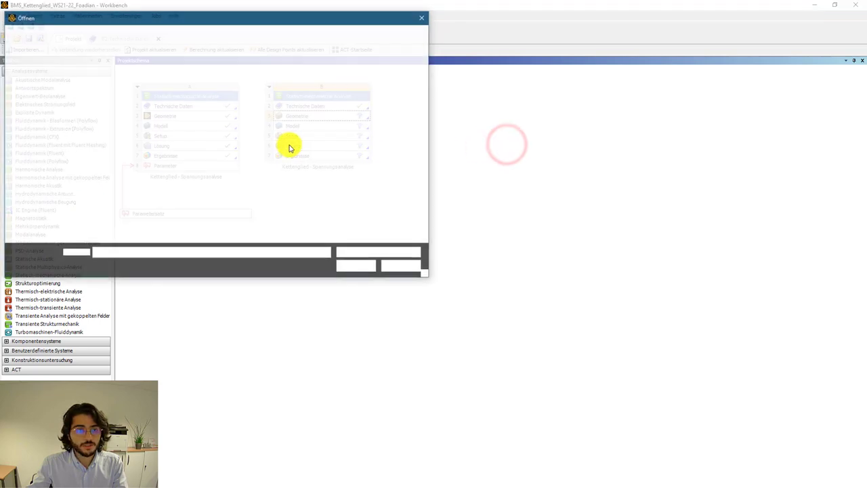
key(Escape)
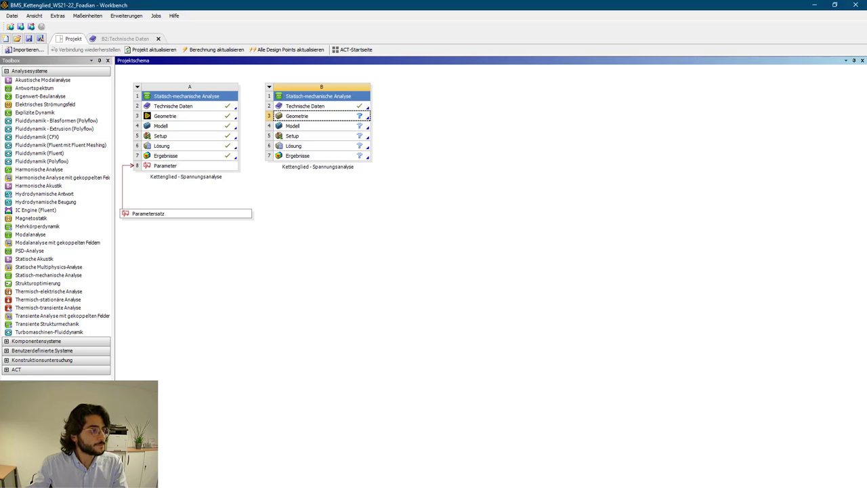
Open system A's chain geometry in a maximized DesignModeler and examine the body of its Import1 feature from several angles.
right_click(326, 119)
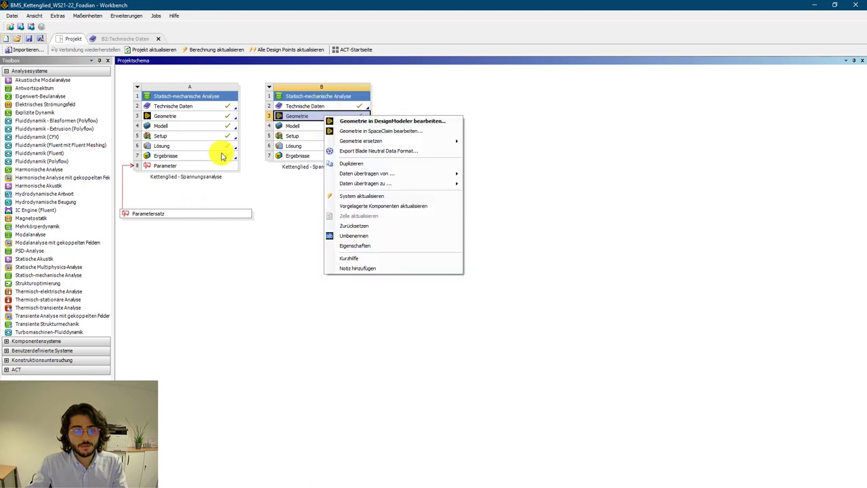
click(301, 195)
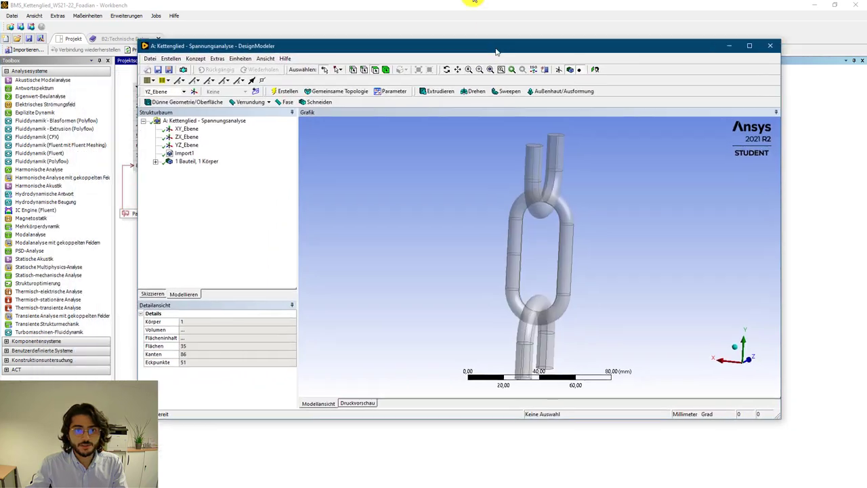
drag(474, 48, 451, 3)
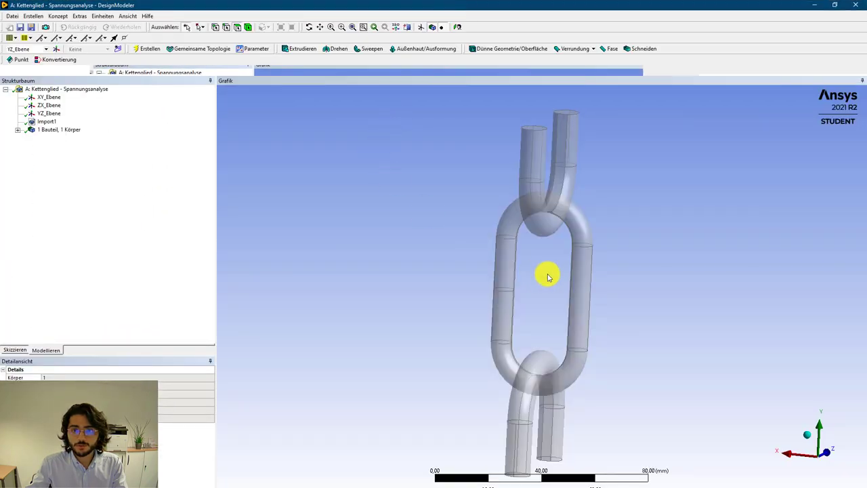
click(44, 121)
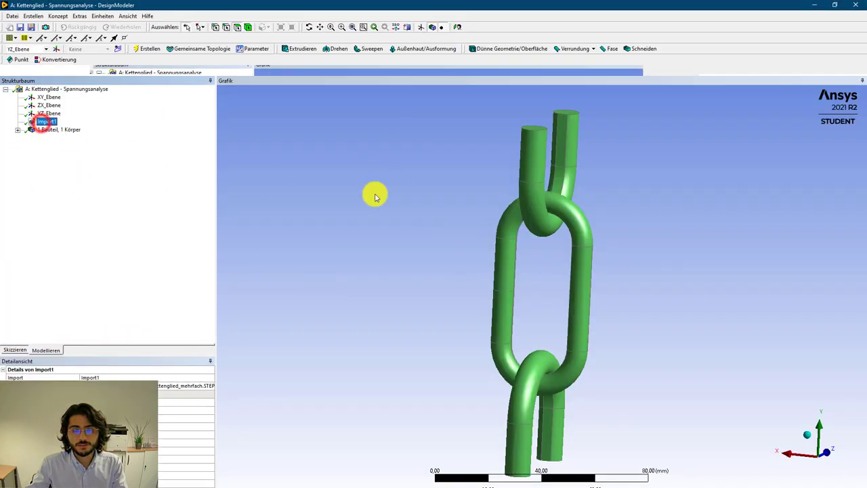
middle_drag(491, 188, 452, 181)
middle_drag(516, 248, 576, 304)
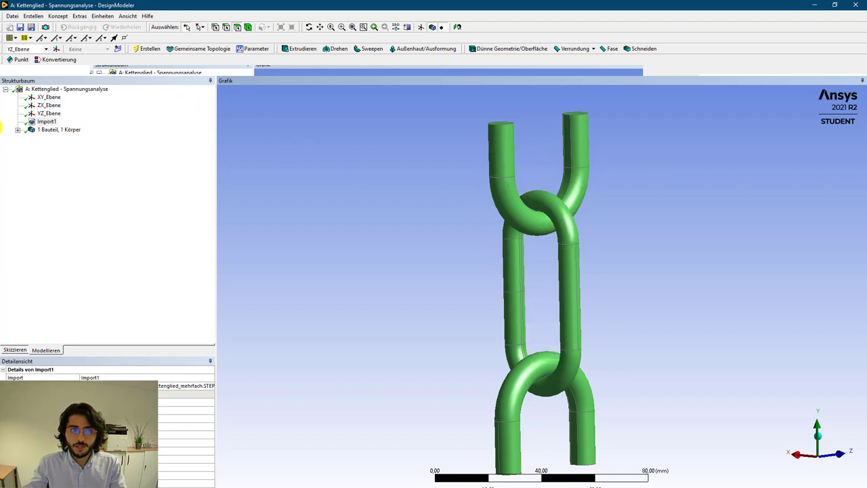
click(37, 16)
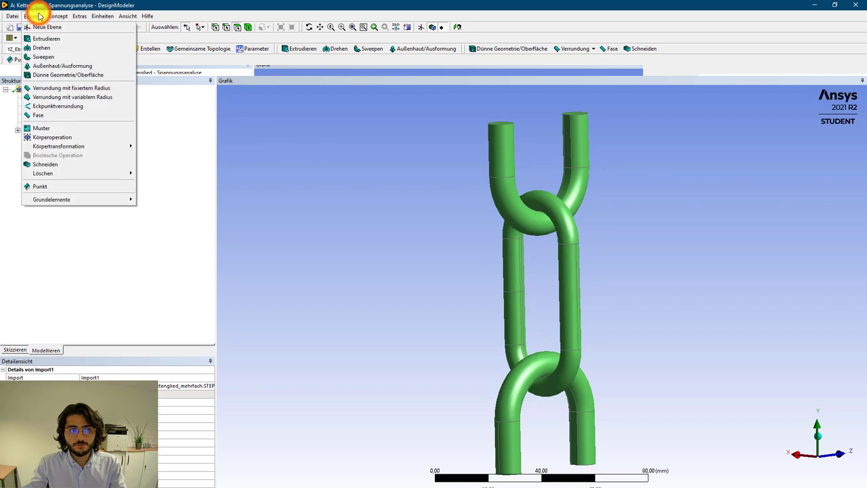
mouse_move(57, 16)
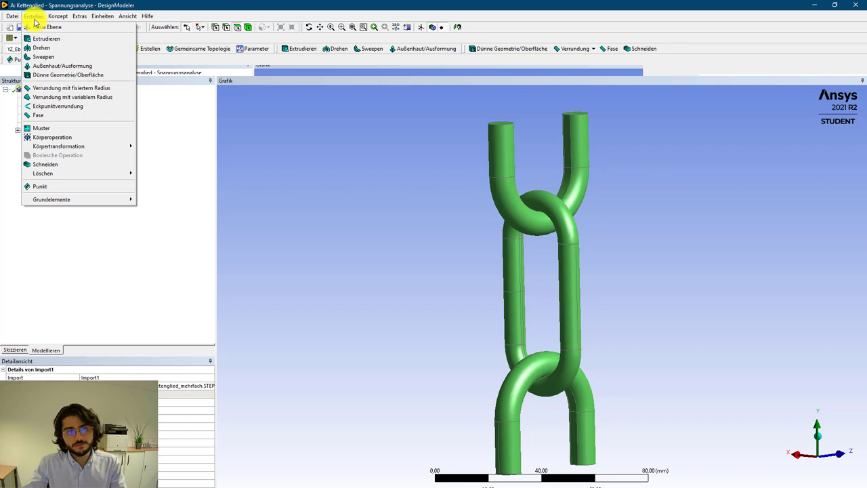
click(214, 154)
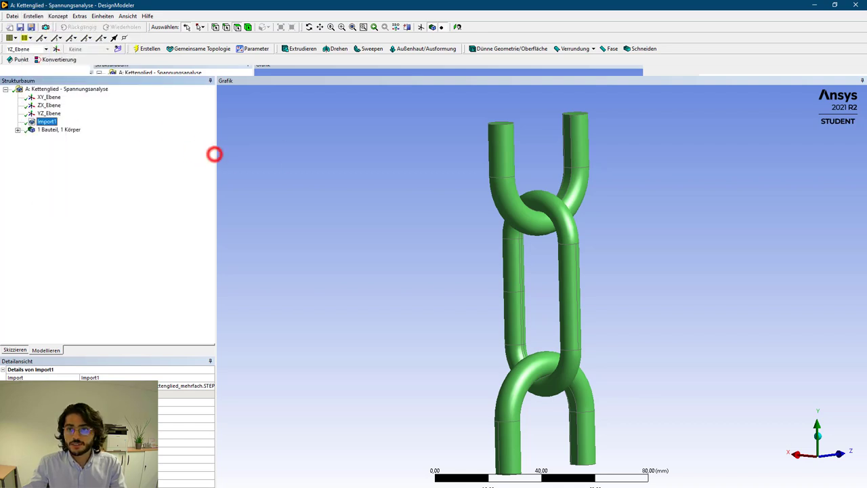
Return to the Workbench project and open system B's Modell cell in Mechanical.
click(813, 5)
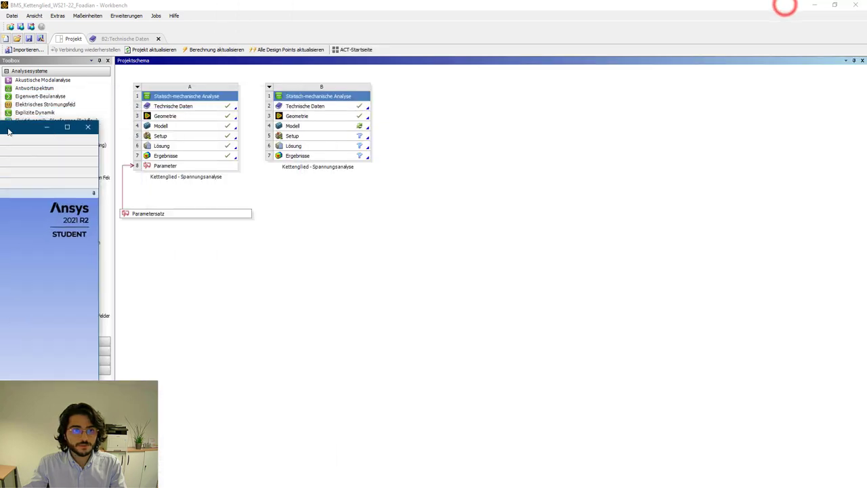
double_click(313, 127)
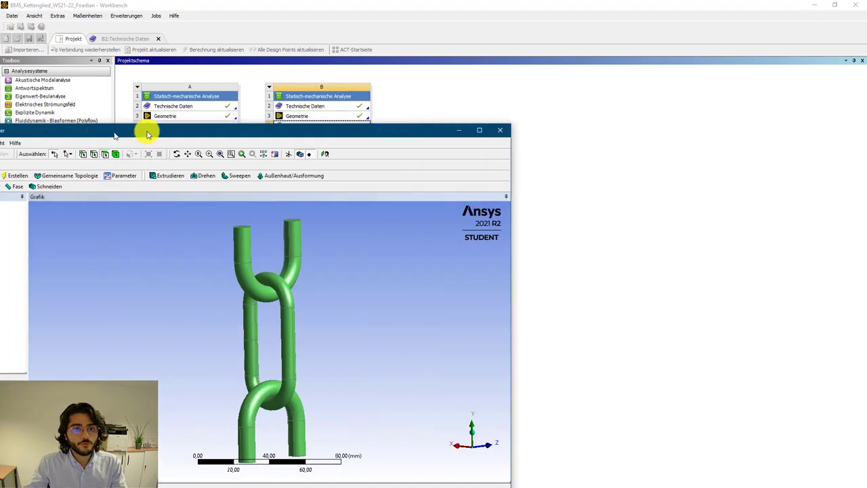
Bring DesignModeler back to full size and check its length and angle units and the details of Import1.
drag(145, 129, 389, 5)
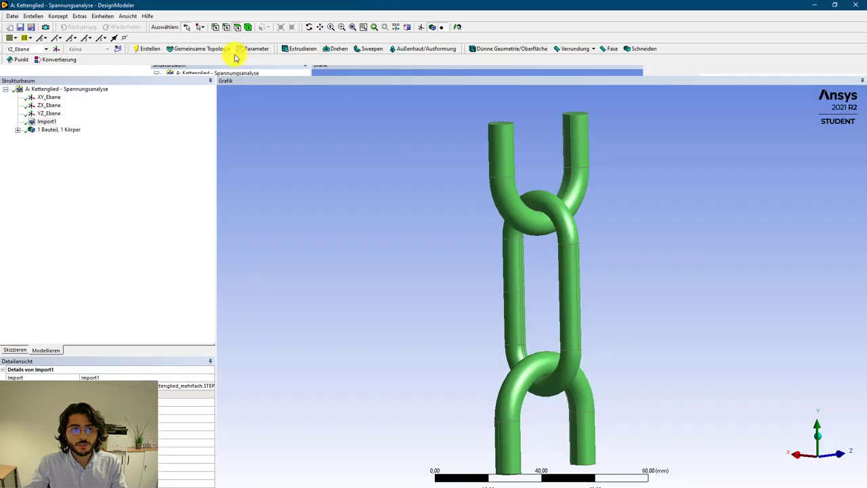
click(110, 18)
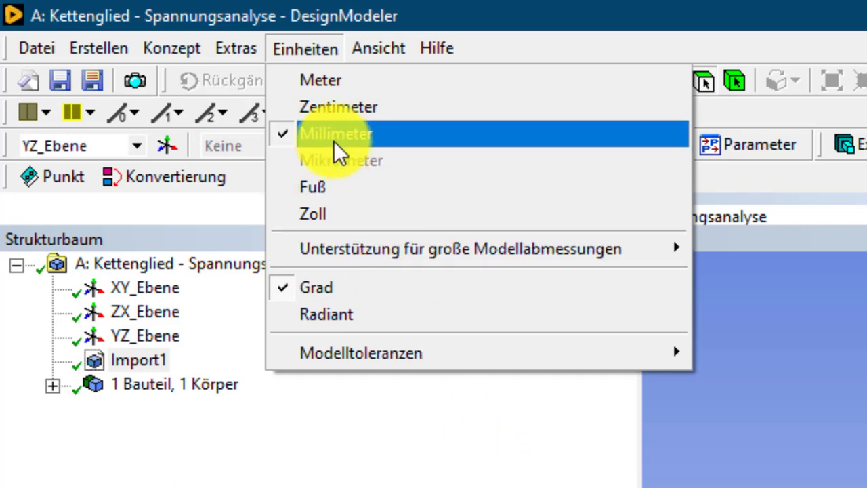
click(300, 474)
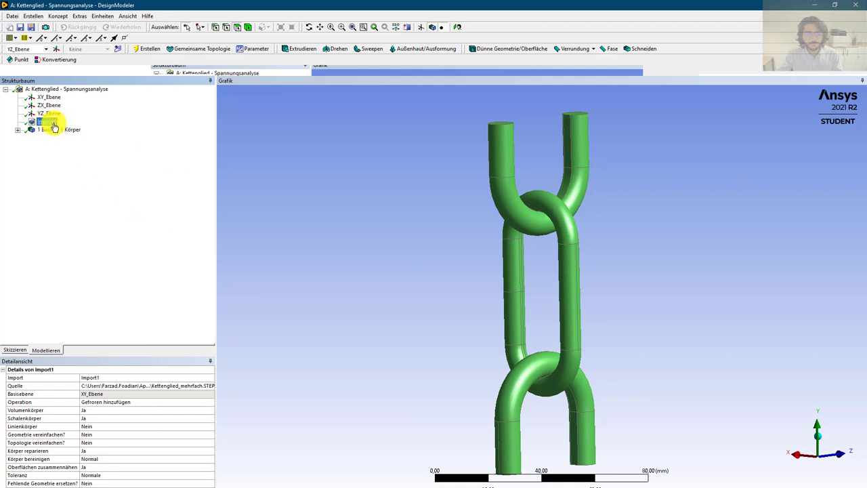
click(100, 15)
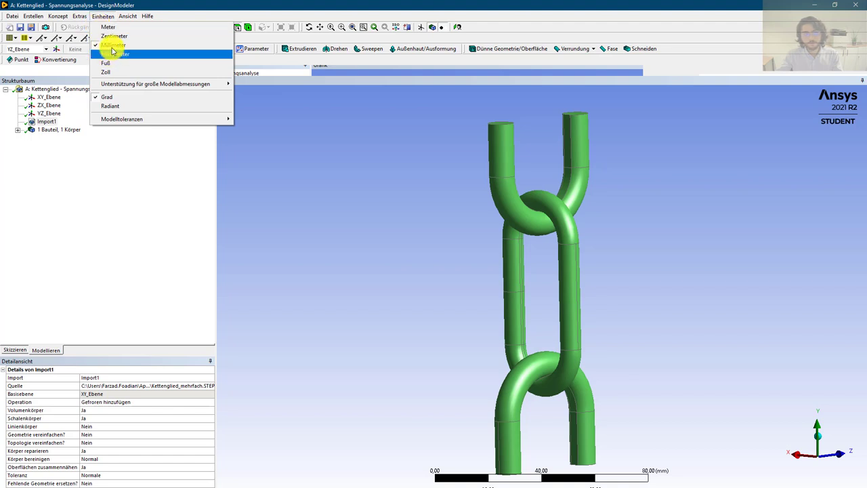
mouse_move(80, 16)
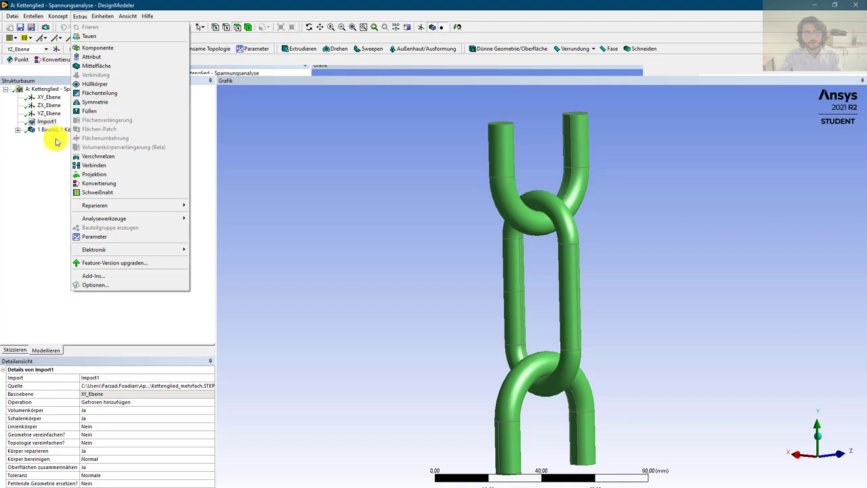
click(39, 170)
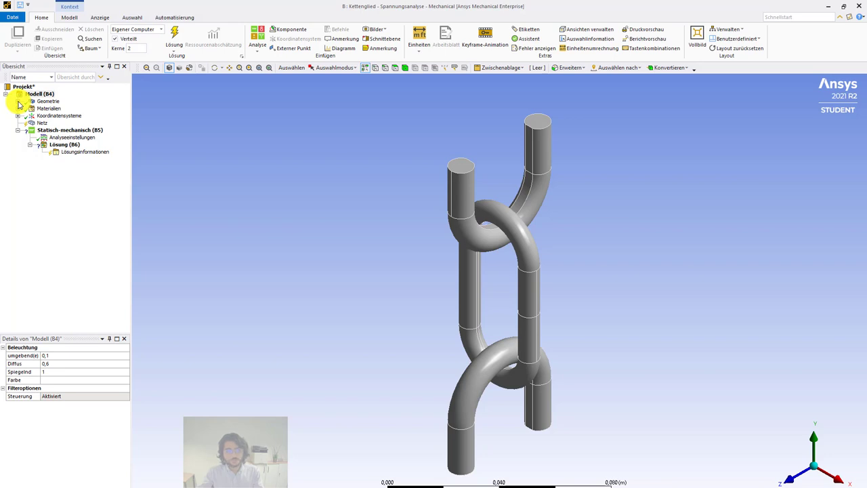
In Mechanical, expand the Geometrie branch and examine the details of the geometry and the Kettenglied_mehrfach body.
click(18, 102)
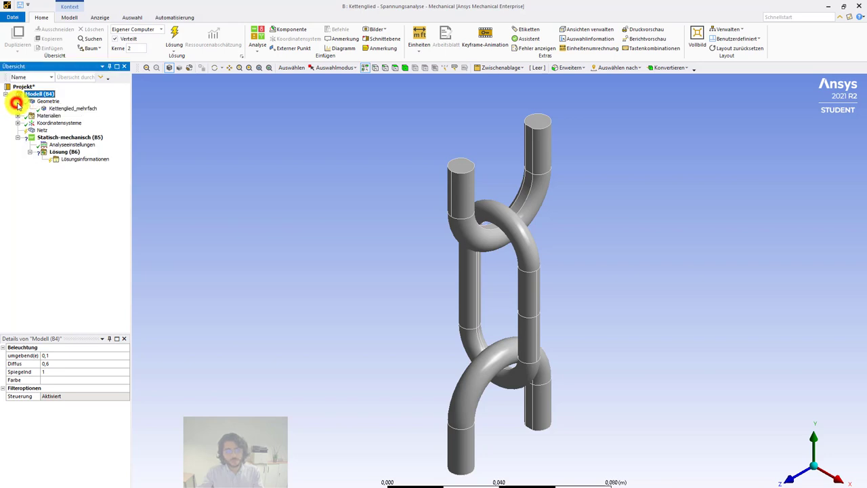
click(39, 102)
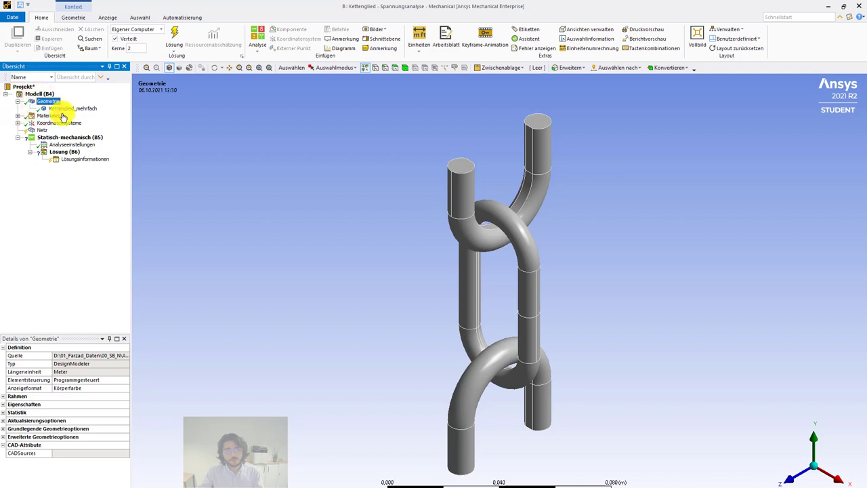
click(63, 109)
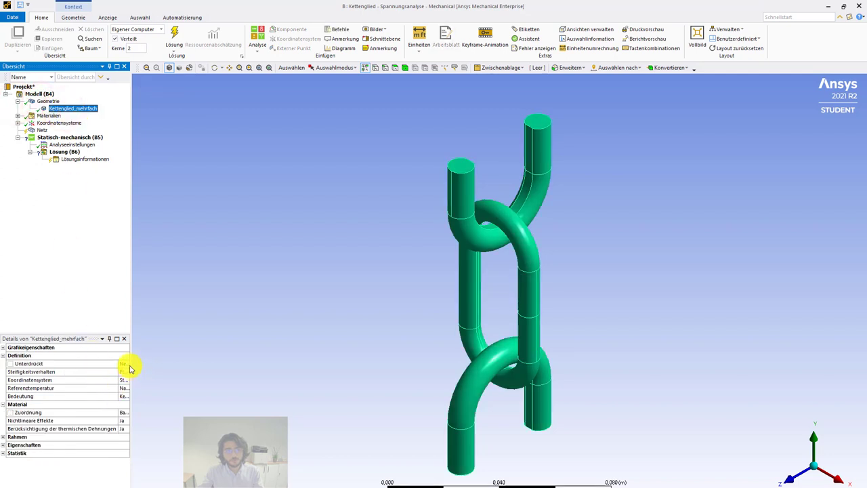
Widen the details of Kettenglied_mehrfach to read its material assignment, and check the Geometrie object's details and available commands.
drag(131, 367, 175, 366)
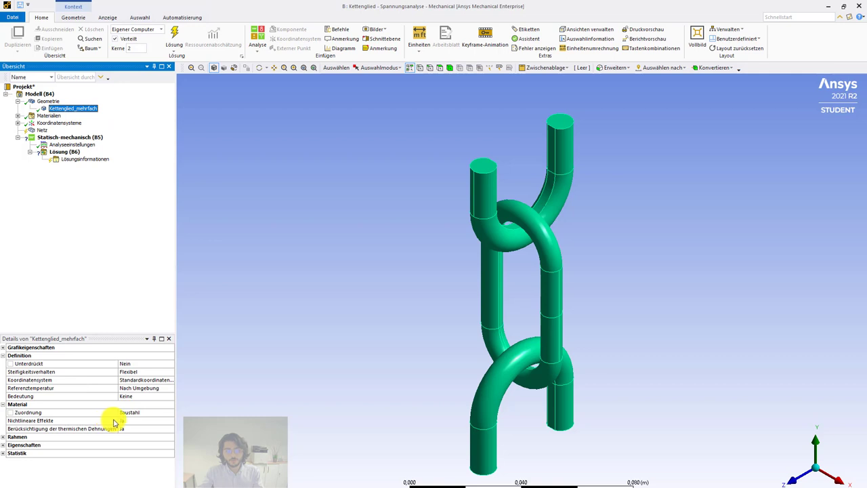
click(145, 413)
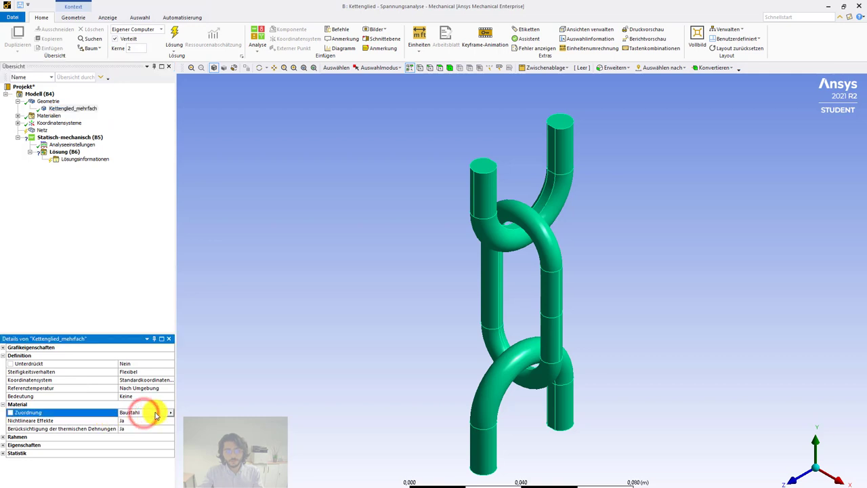
click(55, 101)
right_click(55, 102)
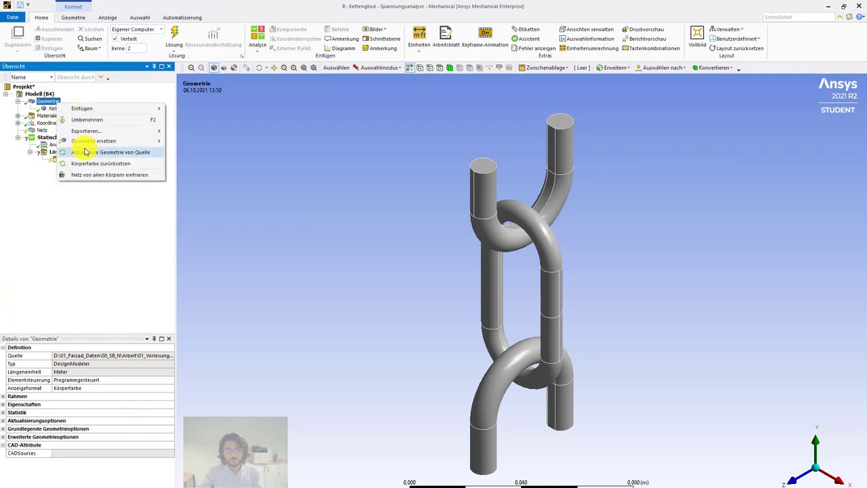
click(88, 237)
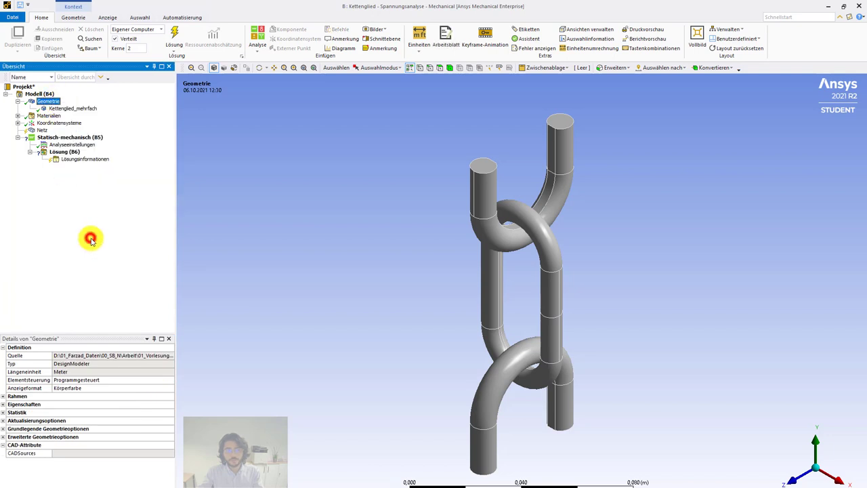
click(71, 108)
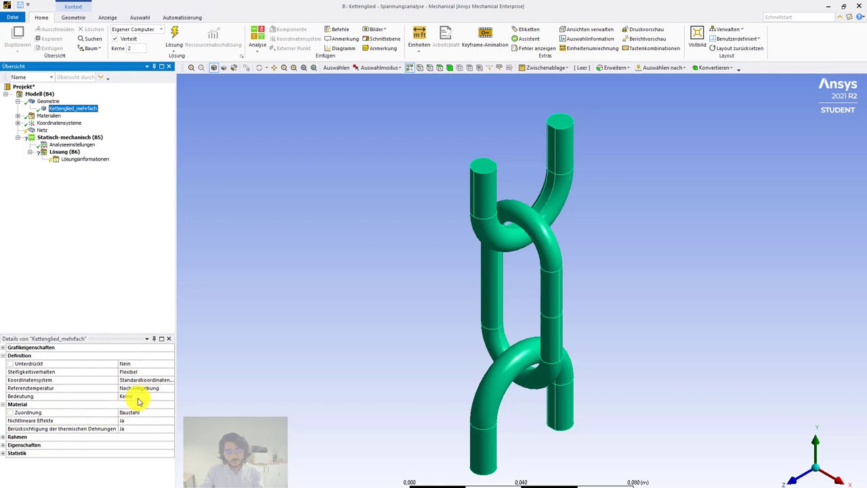
Collapse the Geometrie branch and check which materials are listed under Materialien.
click(17, 101)
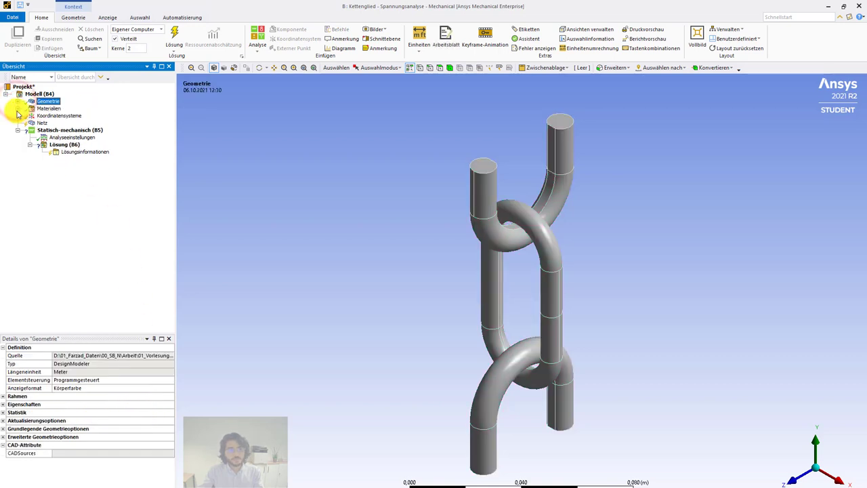
click(18, 109)
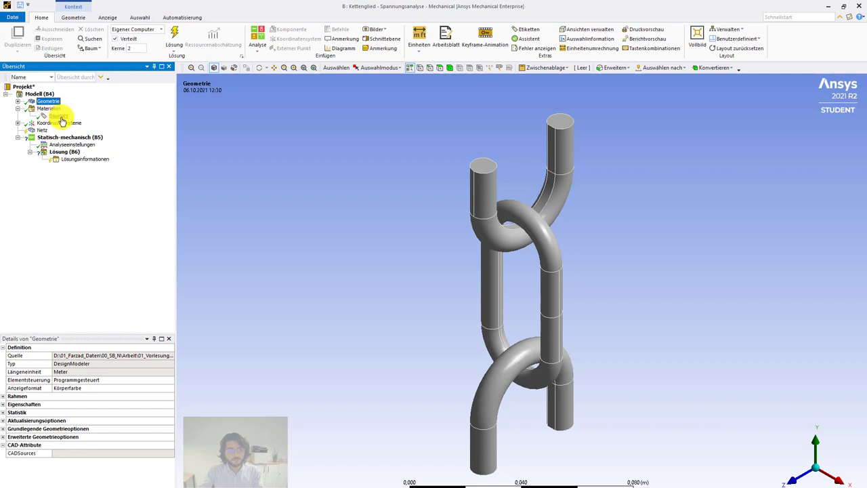
click(19, 109)
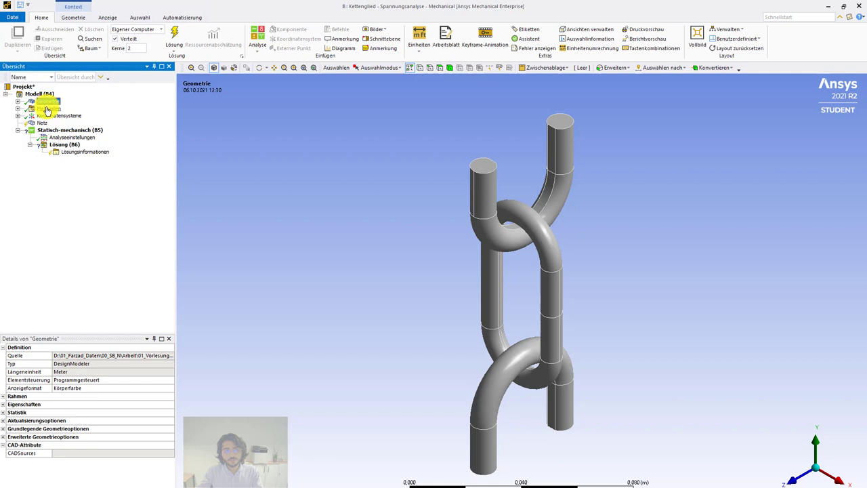
Add a Kontakte/Verbindungen object to Modell (B4) and insert a manual contact region (Manueller Kontaktbereich) in it.
click(45, 94)
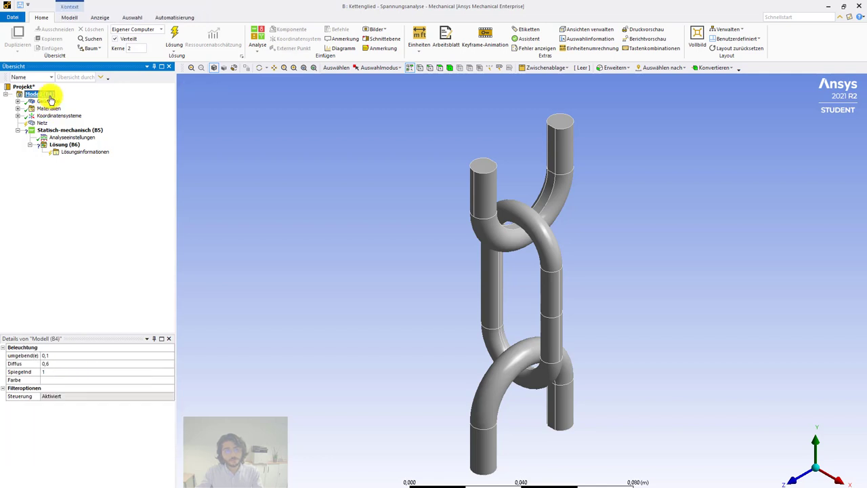
right_click(50, 98)
mouse_move(61, 102)
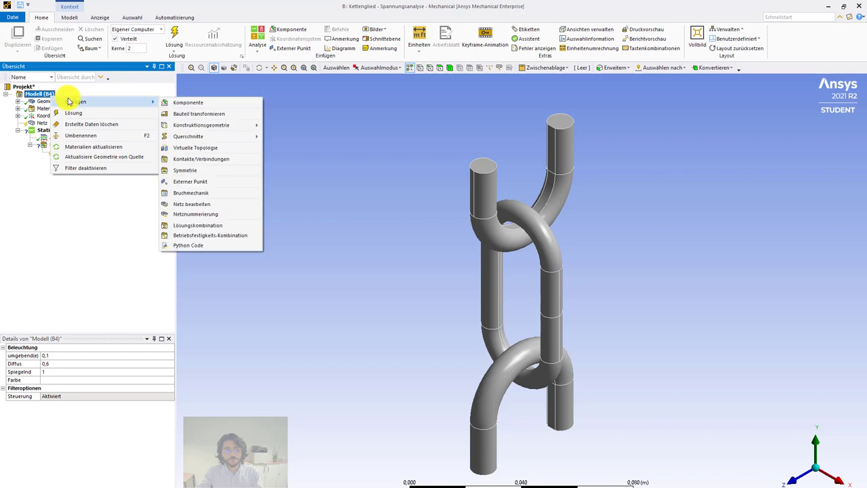
click(192, 163)
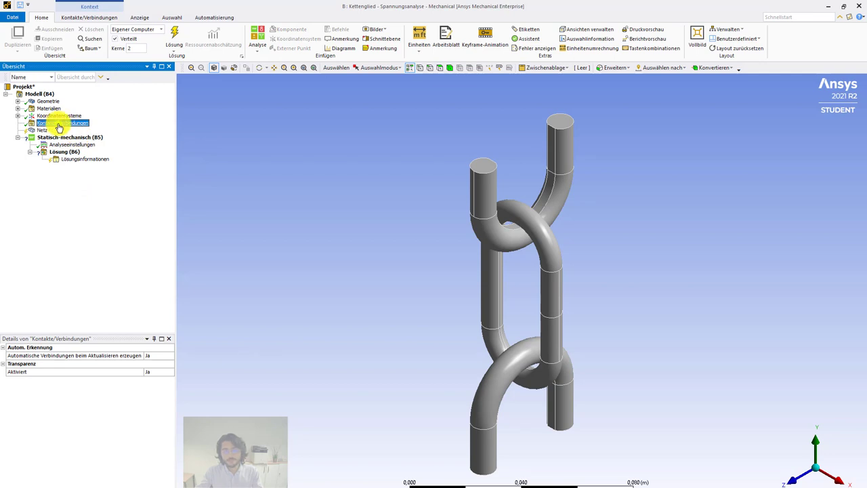
right_click(59, 125)
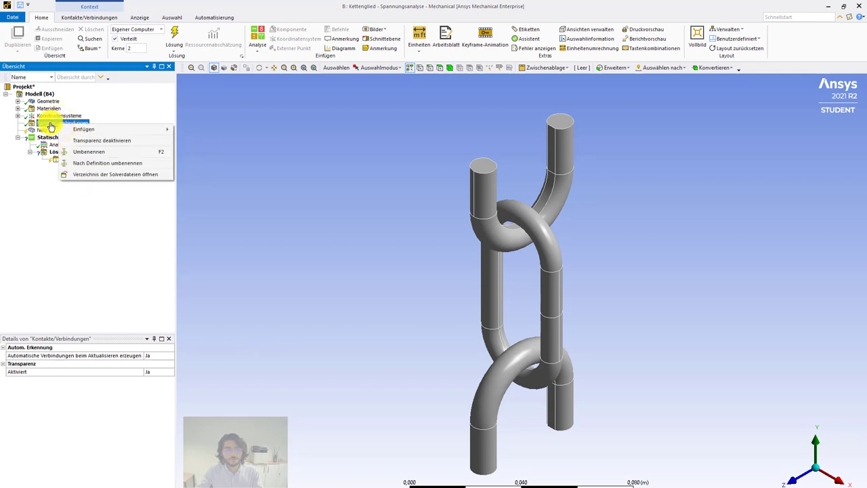
mouse_move(69, 130)
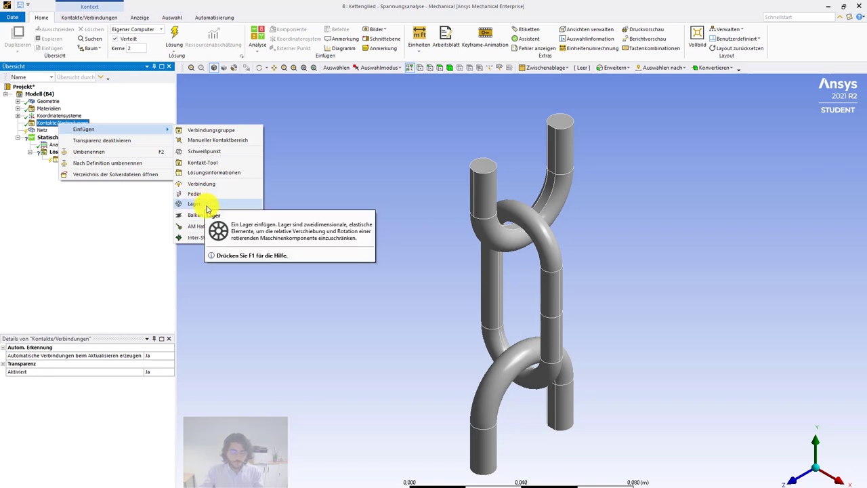
click(220, 140)
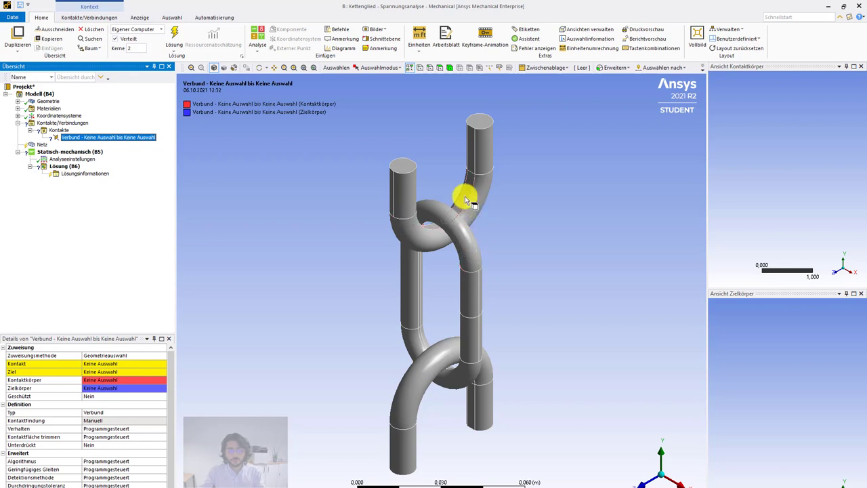
Assign the three faces of the upper link's bend as the Kontakt side of the contact region.
click(439, 67)
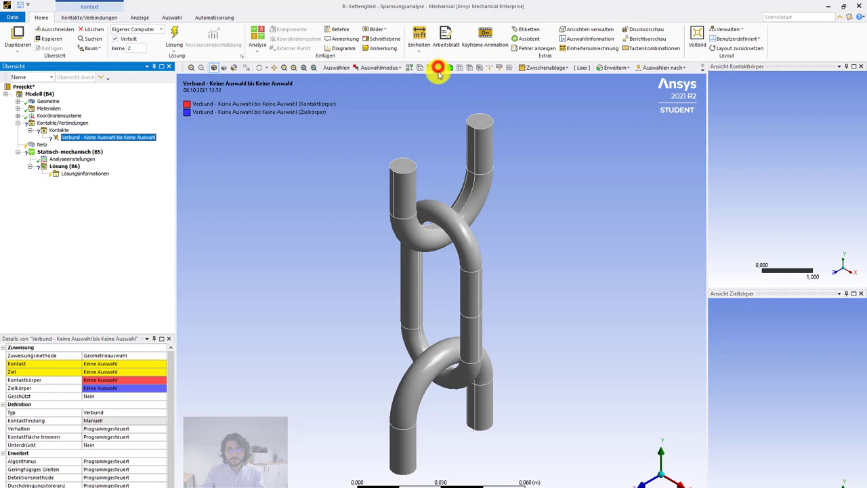
click(463, 201)
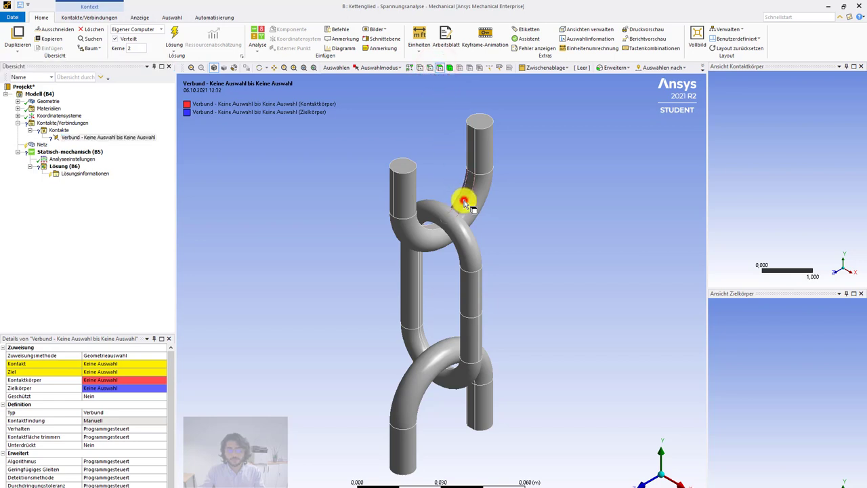
click(432, 240)
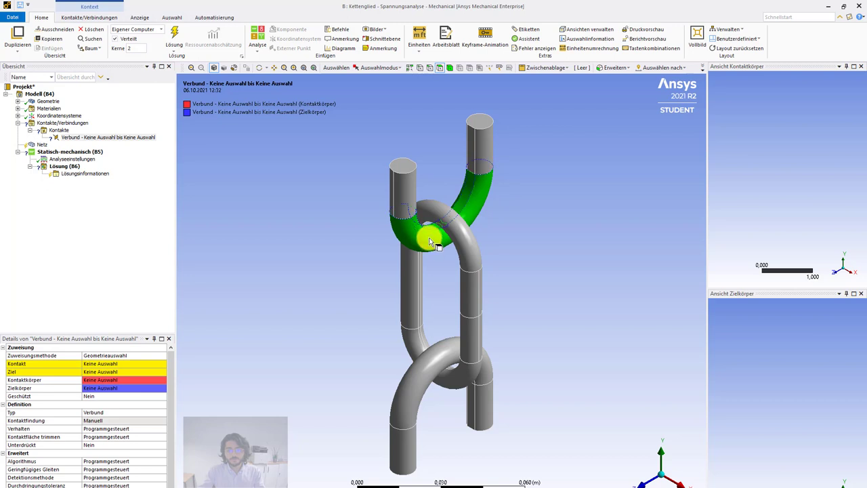
click(95, 365)
click(95, 365)
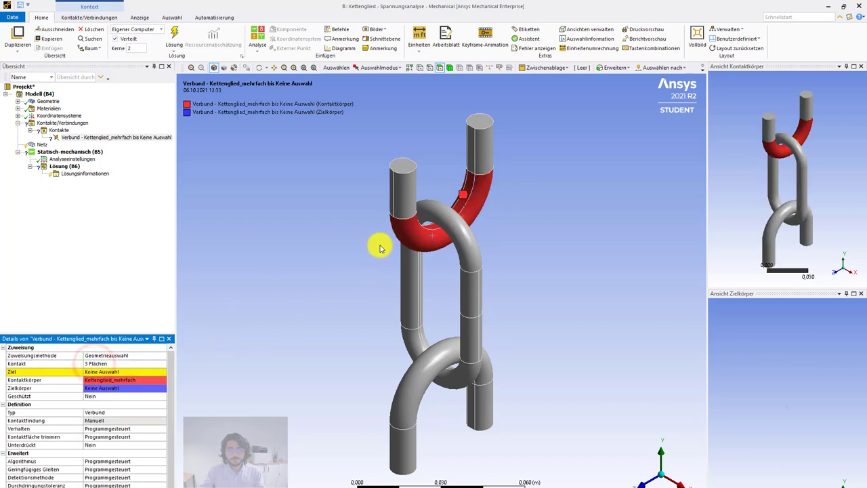
Assign the three faces of the middle link's upper bend as the Ziel side of the contact region.
click(441, 242)
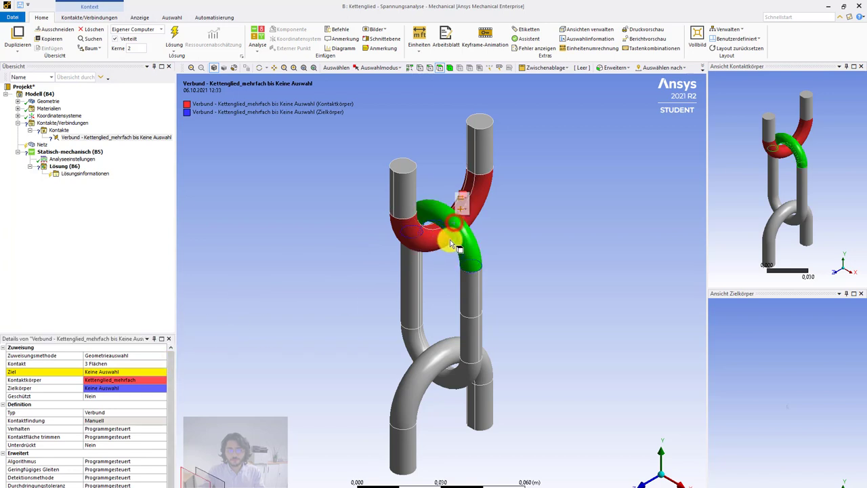
middle_drag(438, 265, 406, 225)
scroll(467, 190, up, 6)
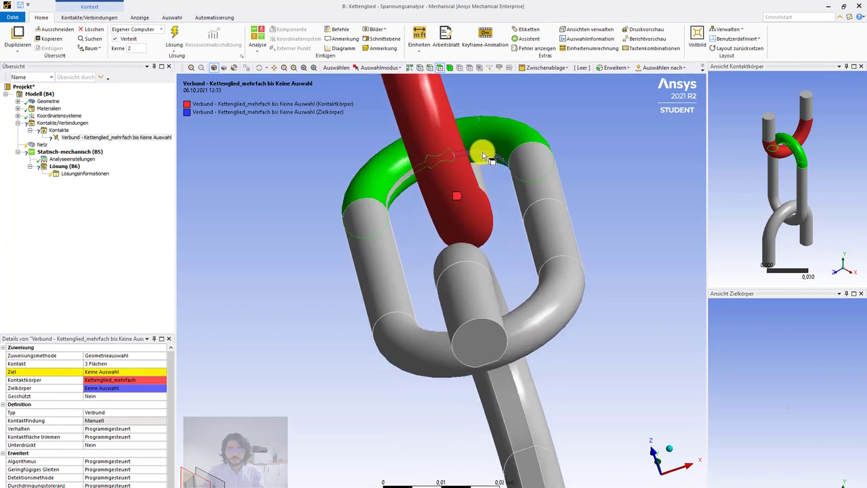
click(403, 176)
click(95, 372)
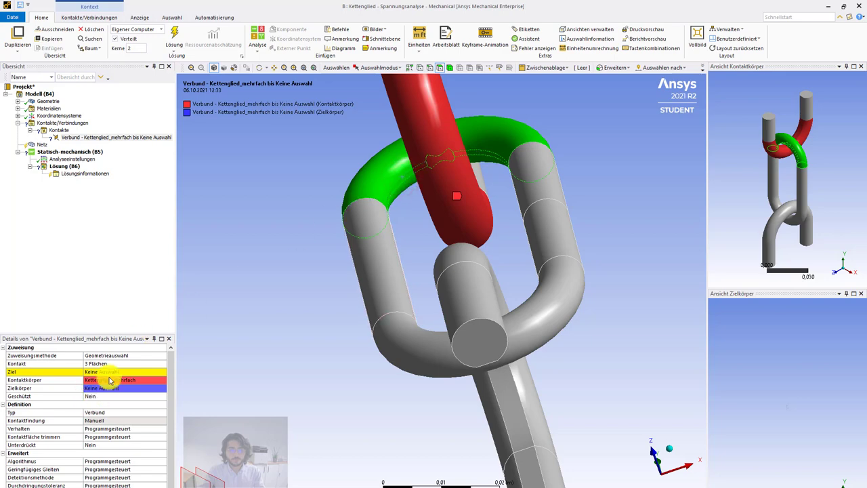
click(95, 372)
Examine the assigned contact and target faces from several angles and review the available contact types, keeping Verbund.
middle_drag(329, 286, 338, 350)
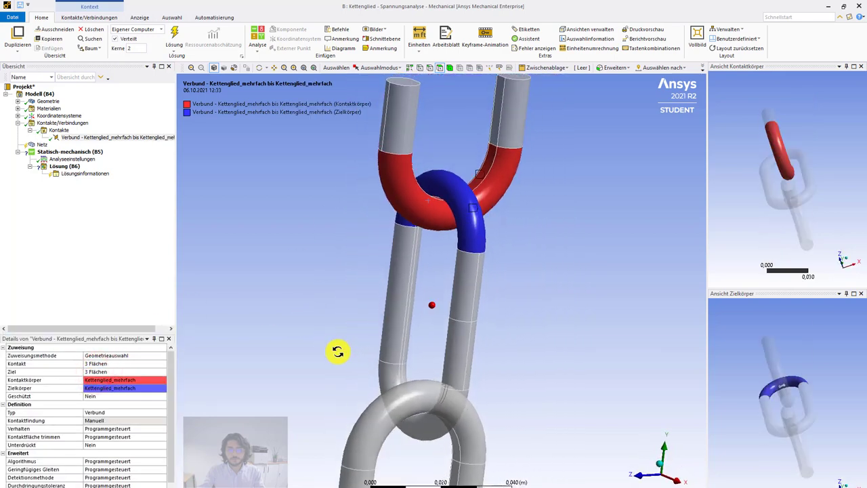
middle_drag(770, 361, 813, 372)
middle_drag(820, 162, 720, 203)
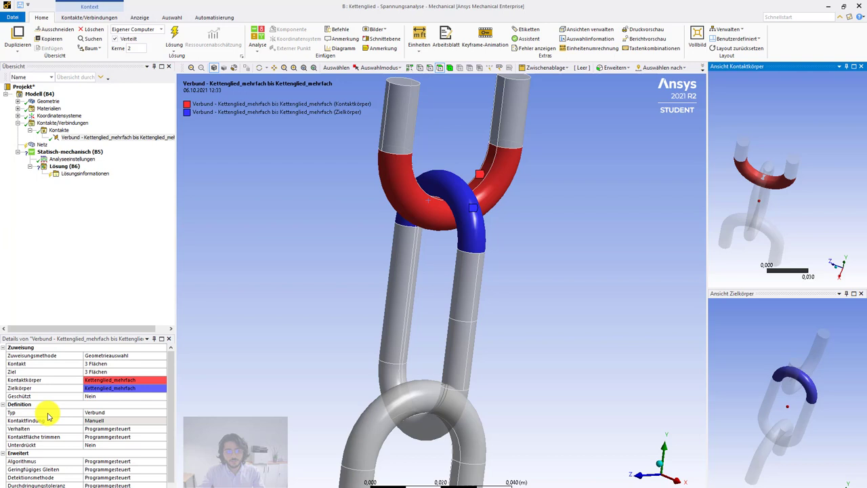
click(163, 413)
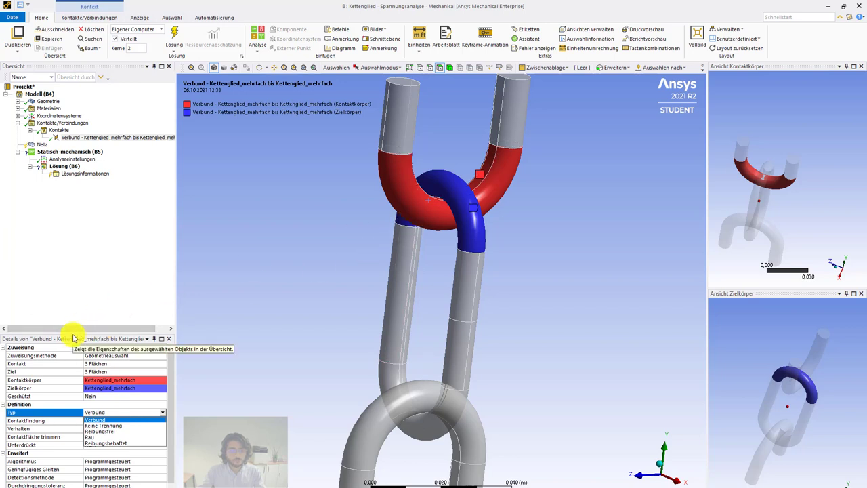
click(75, 338)
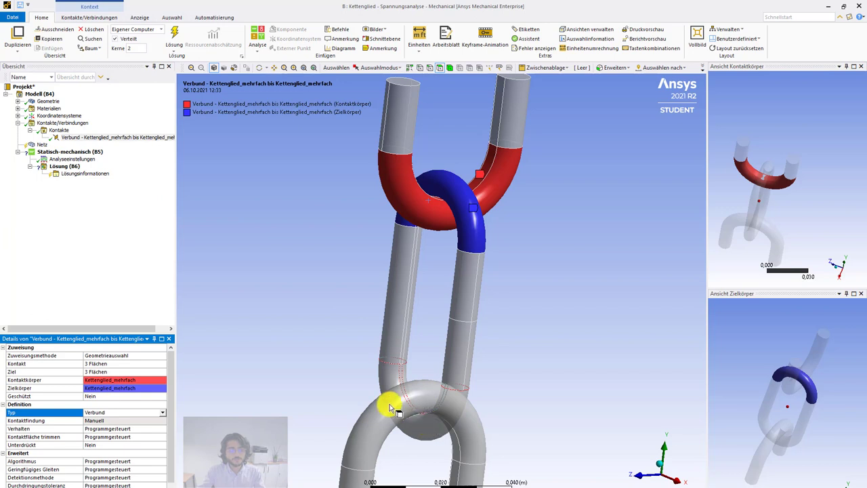
Insert a second manual contact region under Kontakte/Verbindungen.
right_click(68, 124)
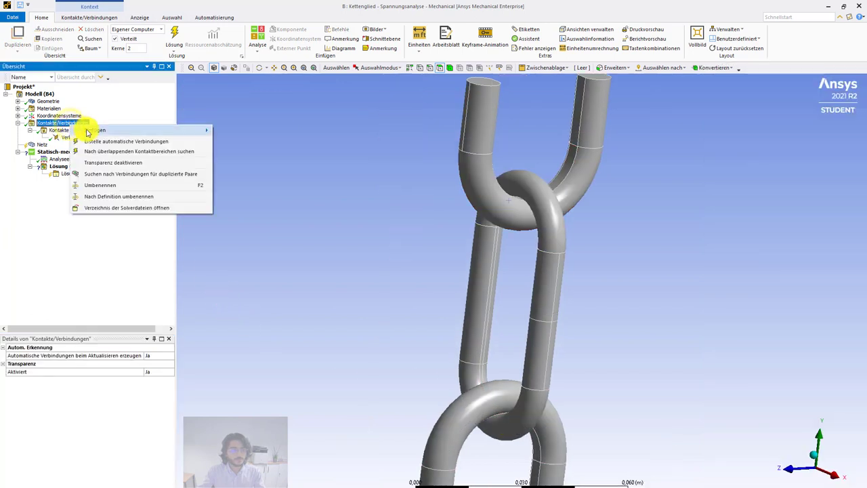
mouse_move(95, 130)
click(264, 141)
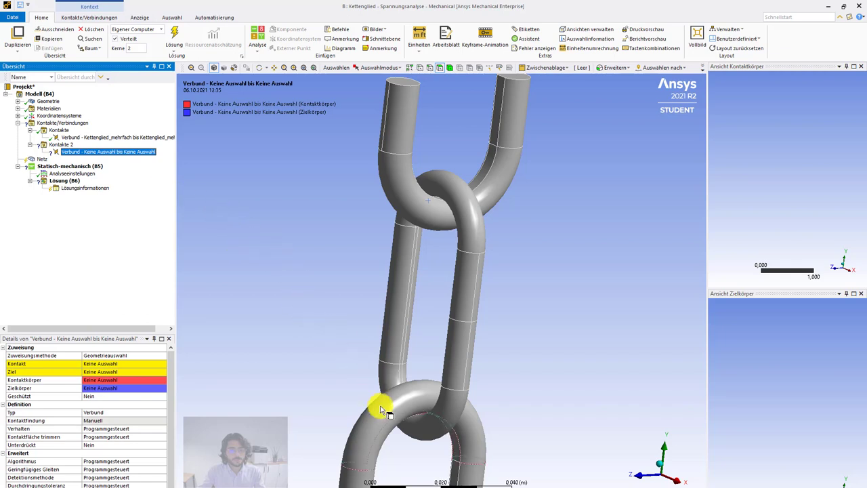
Assign the three faces of the middle link's lower bend as the Kontakt side of the second contact region.
click(420, 436)
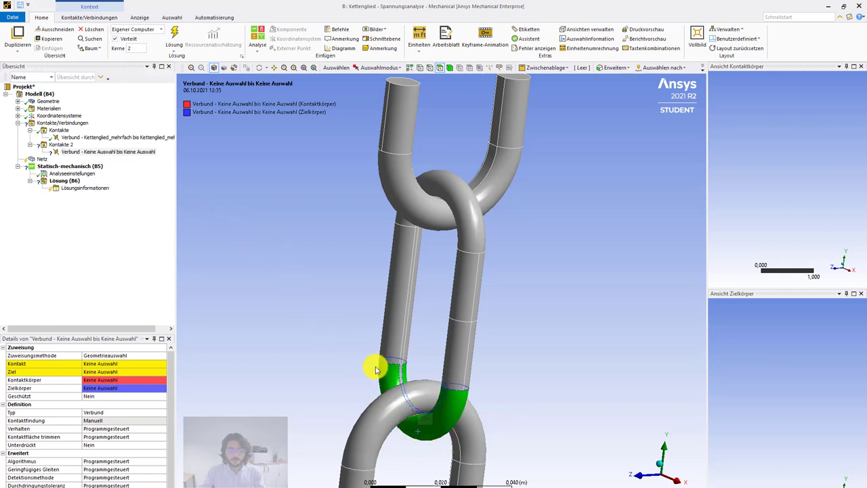
middle_drag(373, 364, 420, 342)
middle_drag(362, 350, 397, 363)
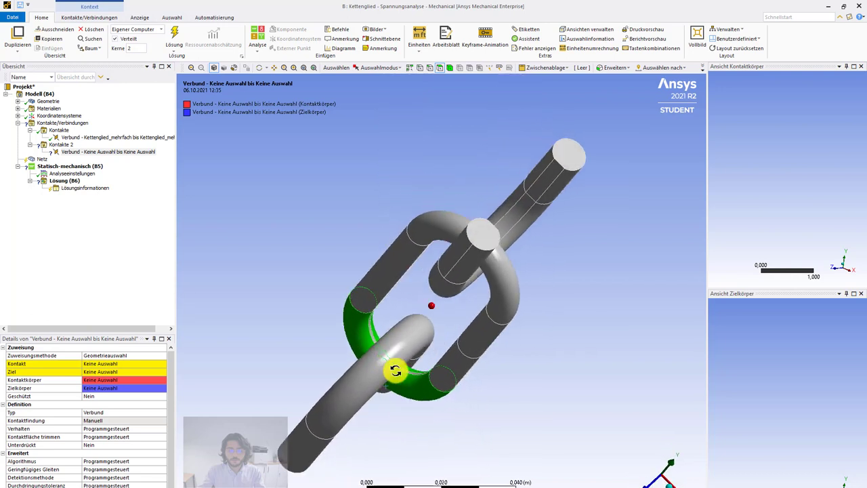
scroll(407, 369, up, 3)
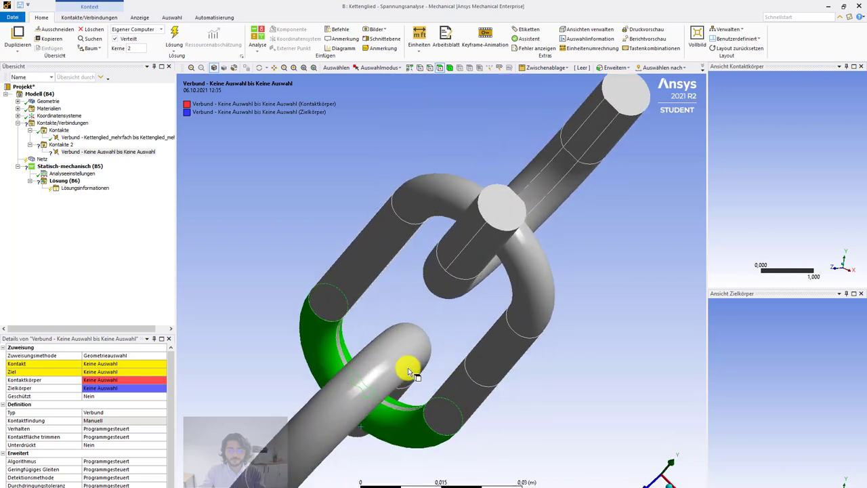
click(375, 449)
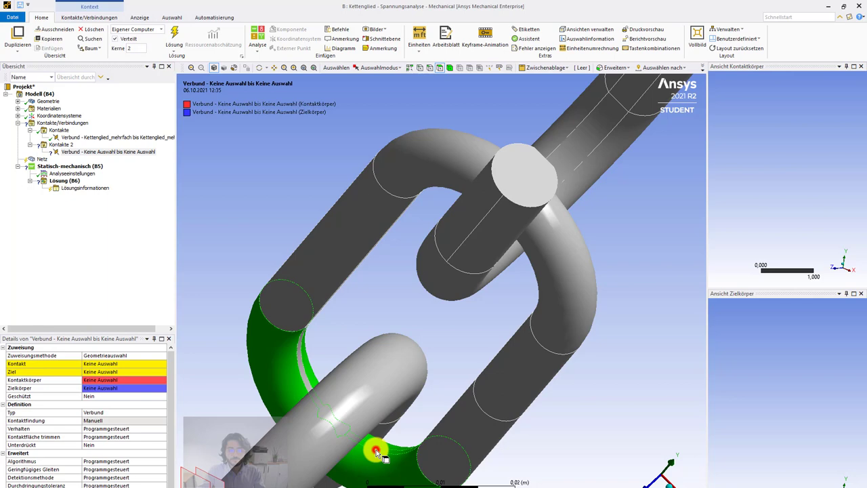
click(296, 353)
click(108, 364)
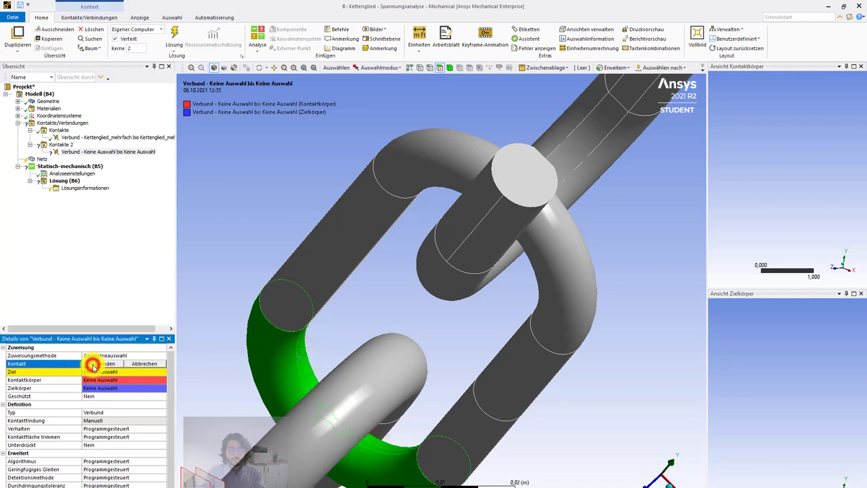
click(92, 365)
Assign the three faces of the lower link's bend as the Ziel side of the second contact region.
click(311, 428)
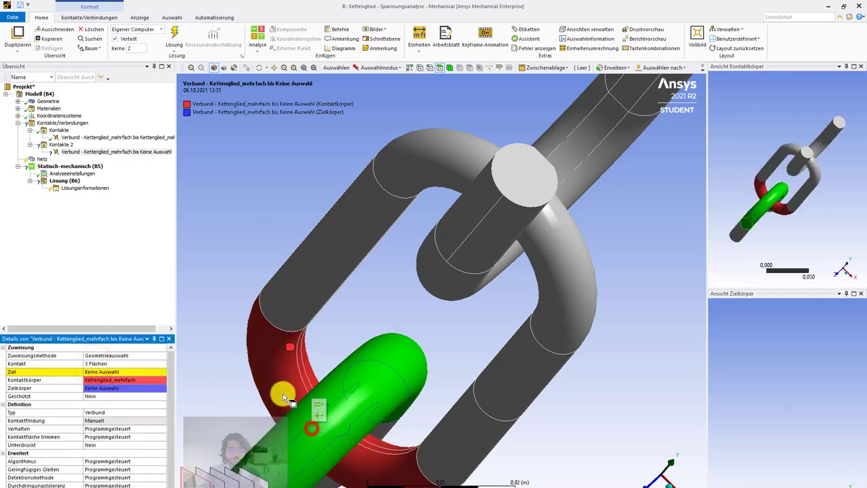
middle_drag(282, 388, 422, 329)
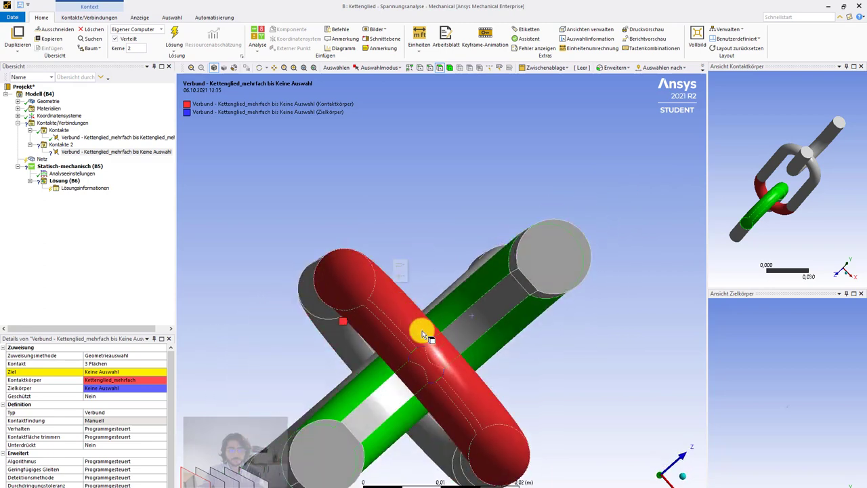
ctrl+click(458, 335)
ctrl+click(386, 399)
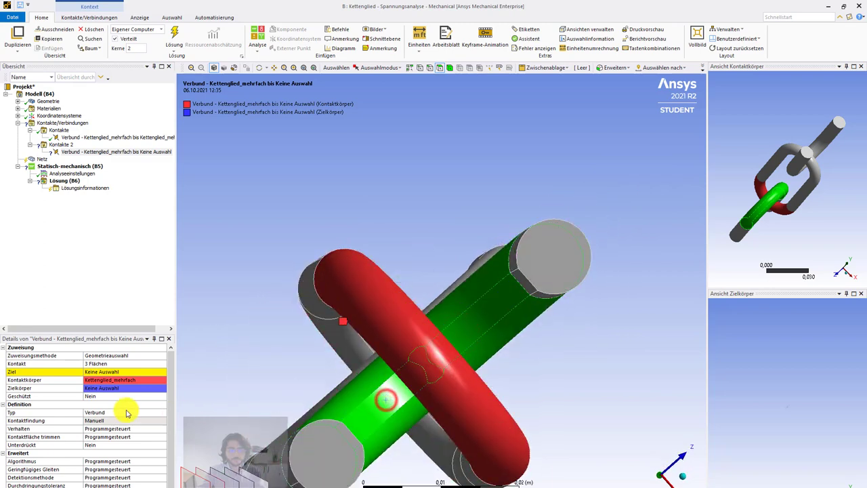
click(100, 387)
click(94, 387)
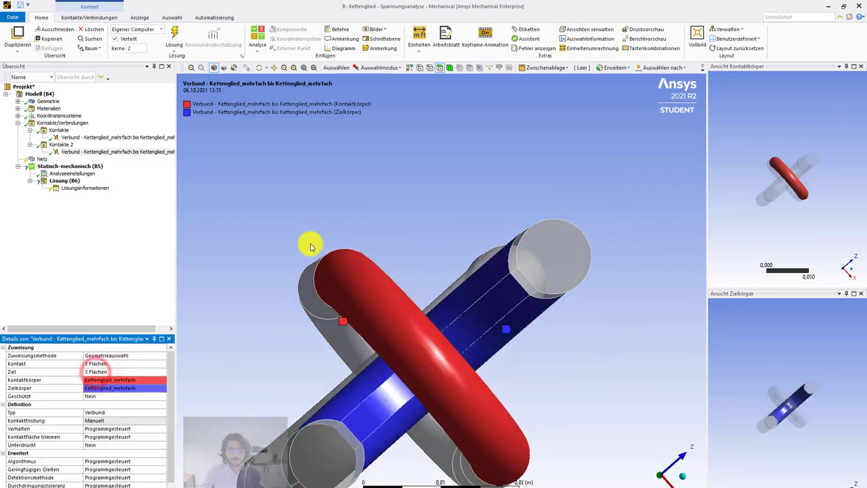
middle_drag(364, 242, 306, 290)
middle_drag(770, 246, 797, 136)
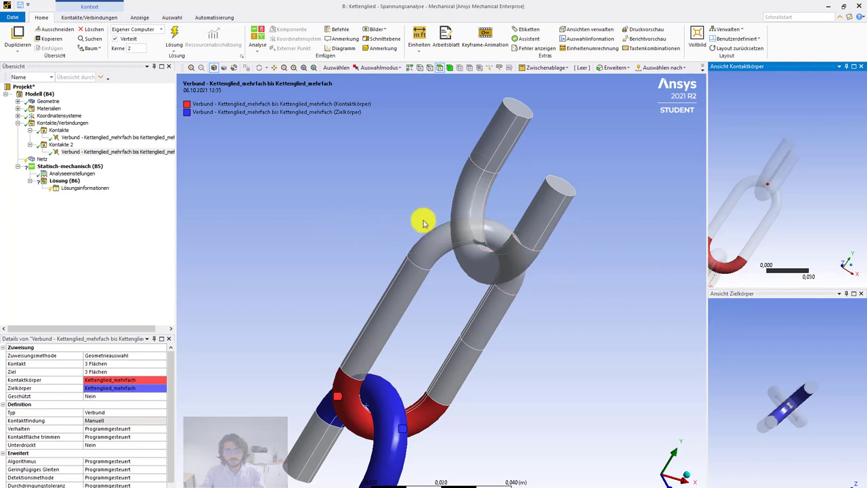
middle_drag(391, 195, 354, 216)
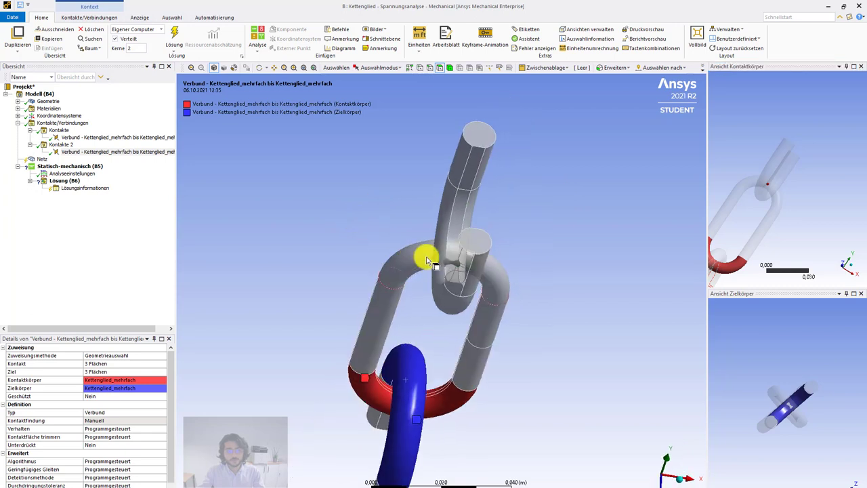
middle_drag(418, 245, 423, 217)
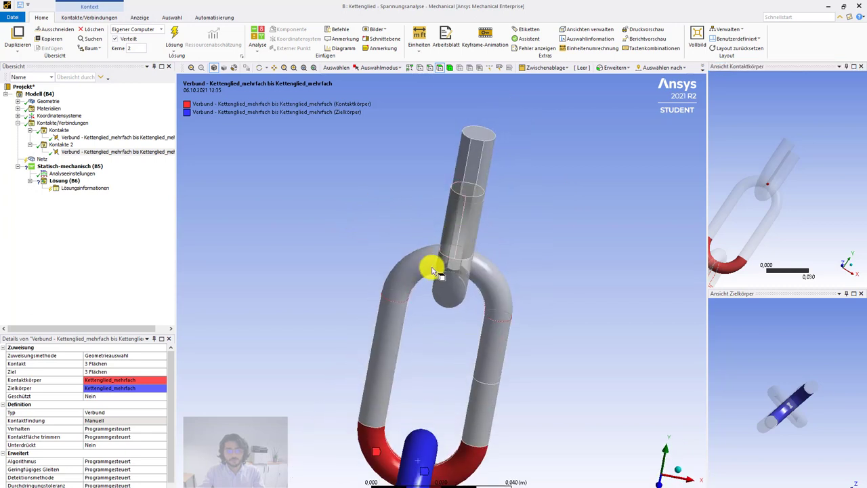
Collapse the Kontakte/Verbindungen branch and generate a mesh of the chain with the default settings.
click(18, 123)
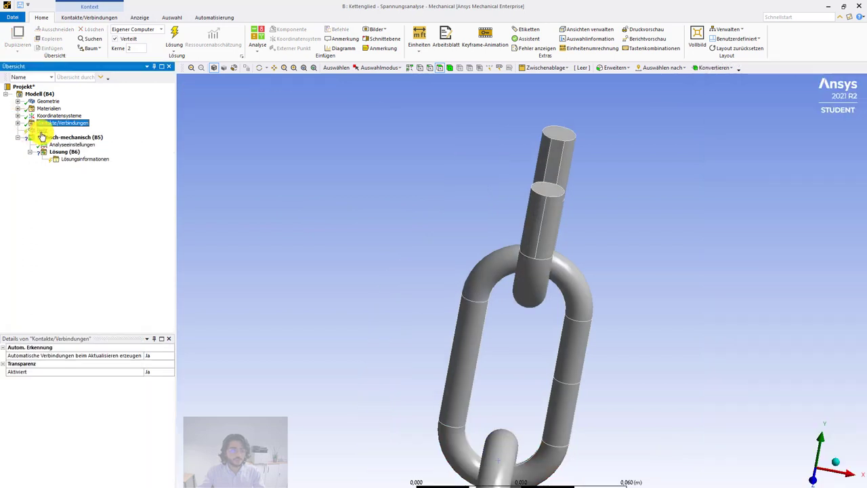
scroll(450, 222, down, 3)
middle_drag(517, 340, 489, 330)
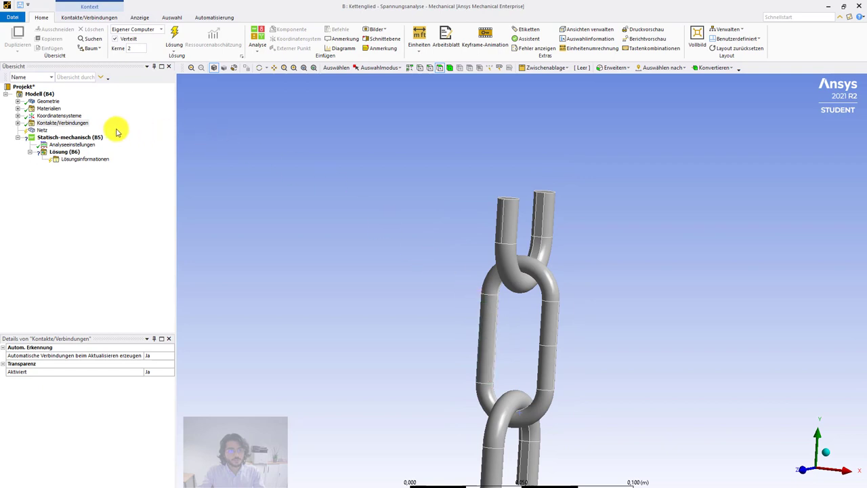
right_click(44, 132)
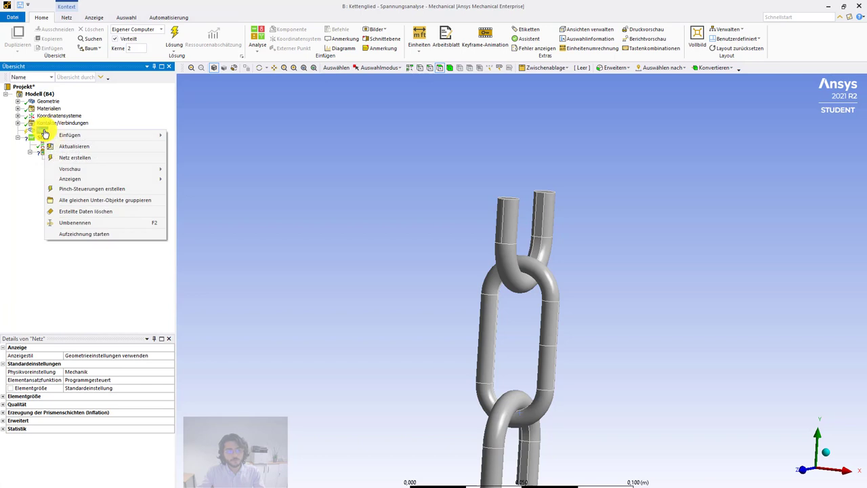
click(67, 158)
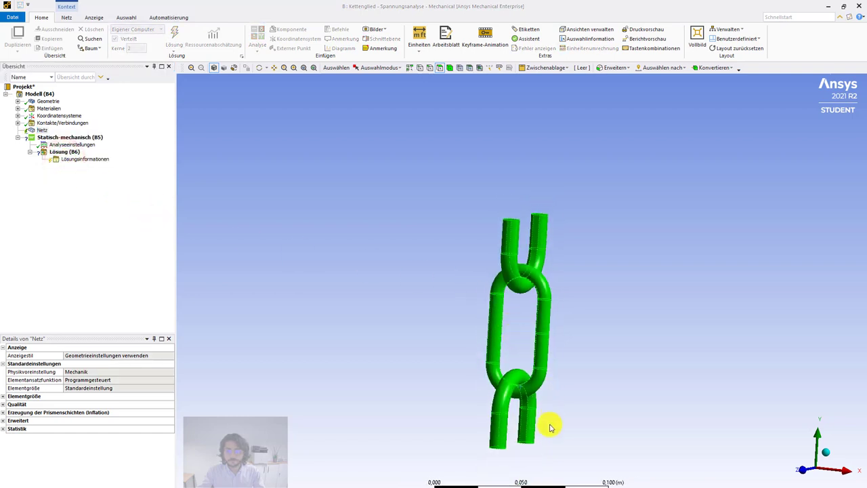
Examine the generated mesh up close on the straight sections and bends of the links, checking how well the elements follow the curved surfaces.
scroll(519, 454, down, 1)
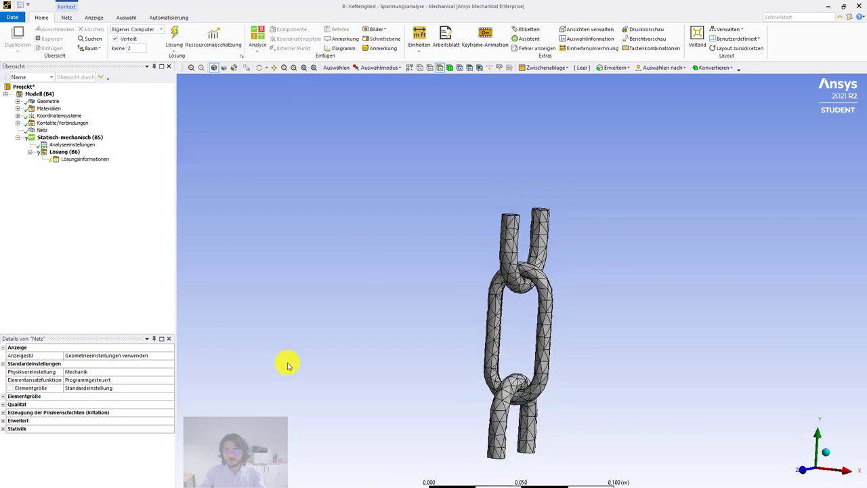
scroll(521, 429, down, 2)
scroll(519, 393, up, 2)
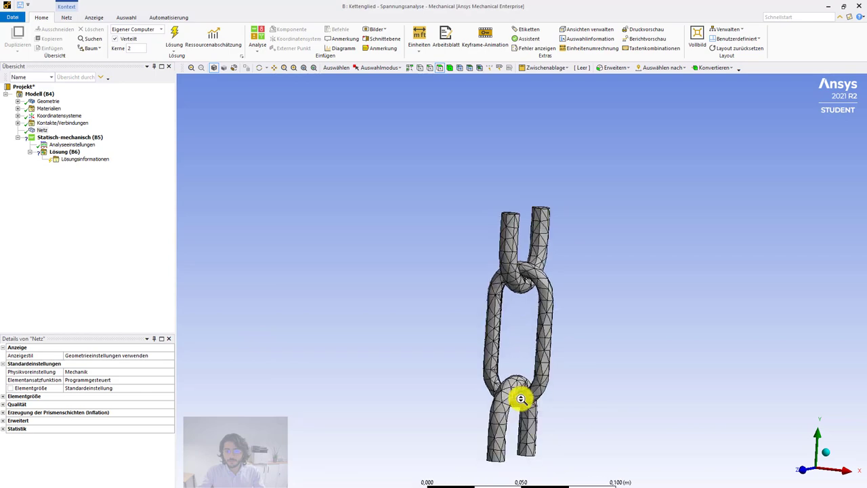
scroll(520, 398, up, 2)
middle_drag(517, 352, 633, 319)
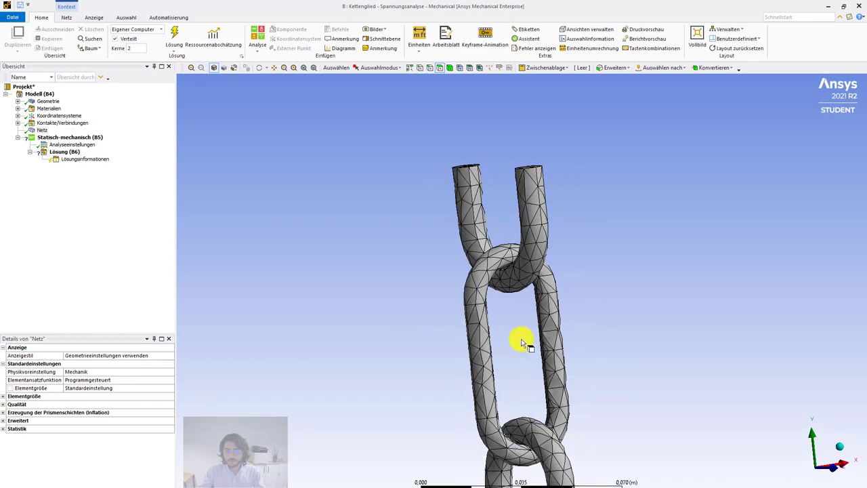
scroll(542, 321, down, 2)
scroll(548, 329, up, 3)
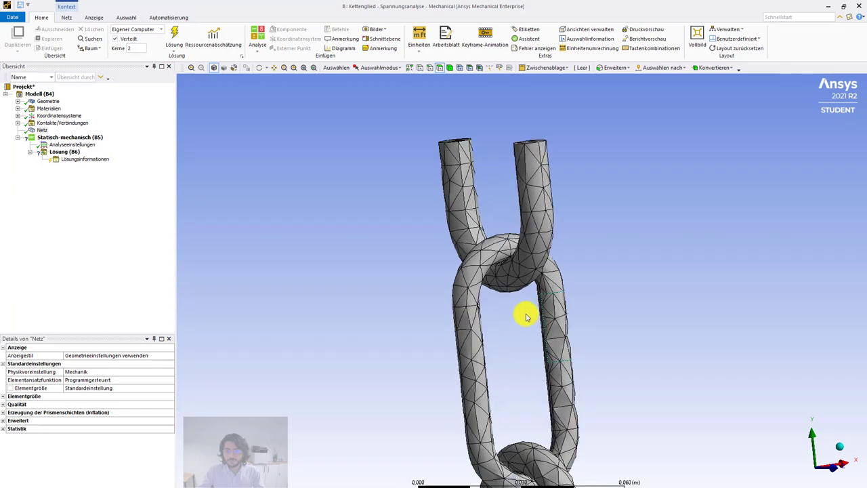
right_drag(526, 315, 609, 385)
middle_drag(486, 270, 569, 258)
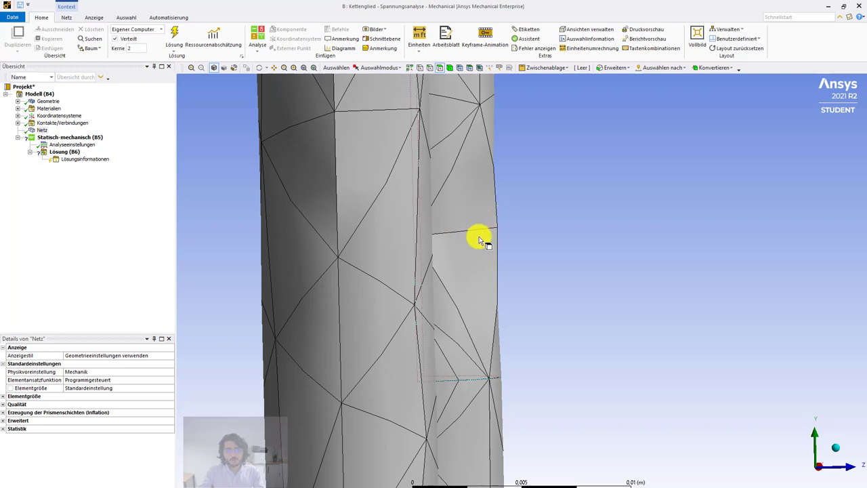
scroll(477, 244, down, 10)
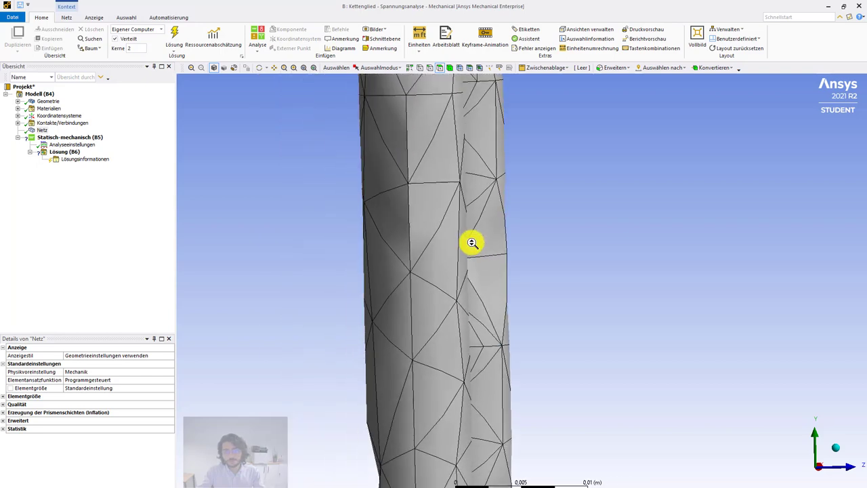
scroll(476, 243, down, 5)
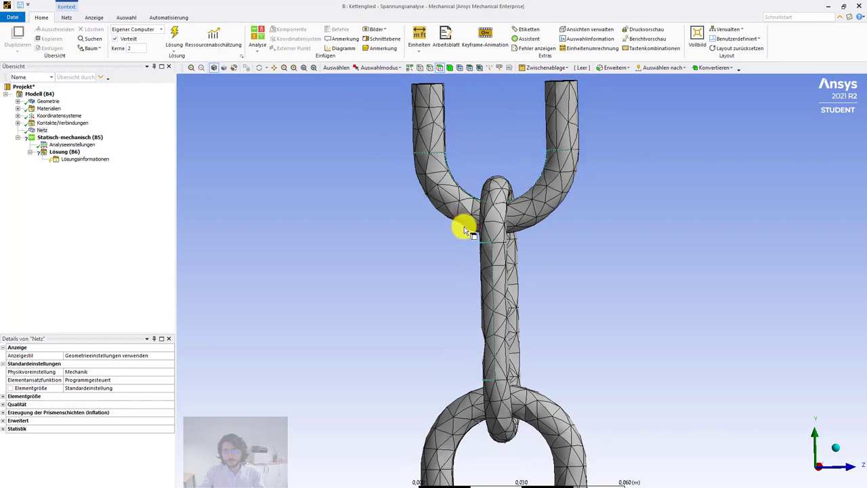
scroll(457, 223, up, 3)
right_drag(406, 162, 458, 217)
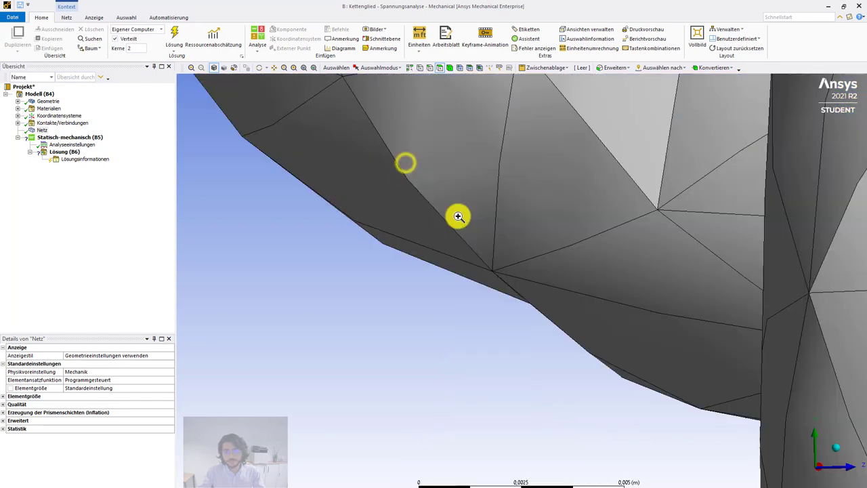
scroll(418, 287, down, 5)
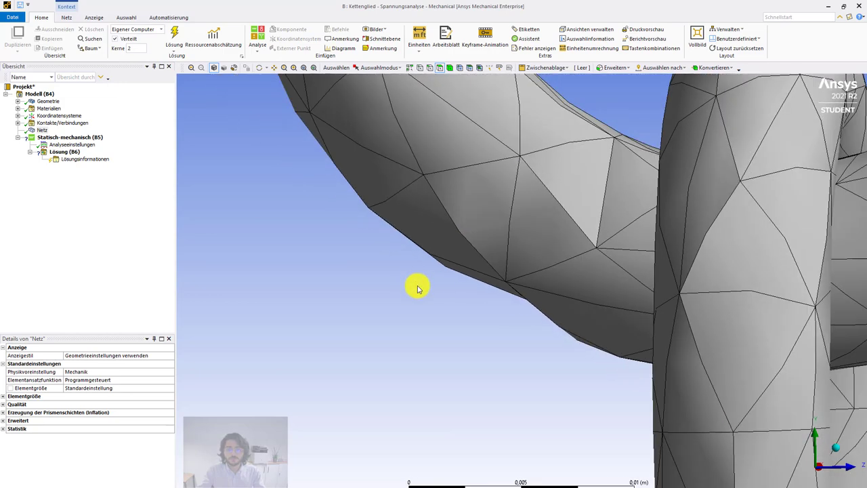
scroll(418, 286, down, 8)
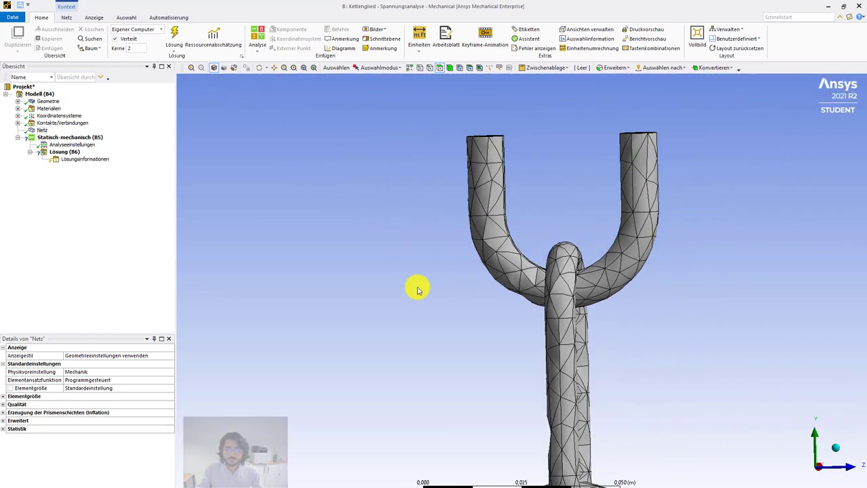
scroll(491, 308, down, 5)
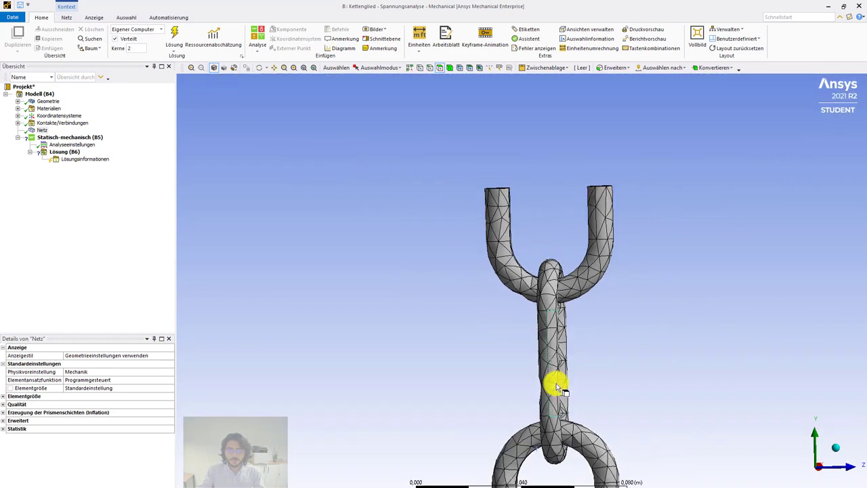
middle_drag(545, 384, 499, 387)
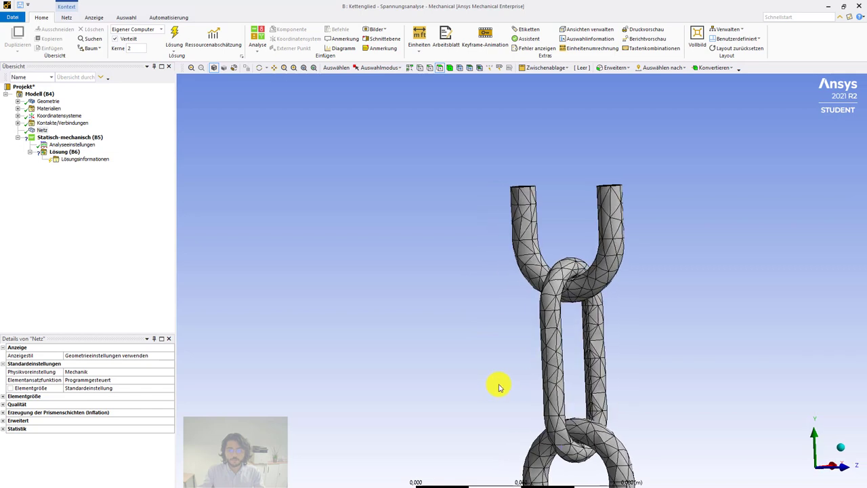
Insert an Elementgröße control under Netz and assign the whole chain body as its geometry.
right_click(41, 133)
mouse_move(48, 136)
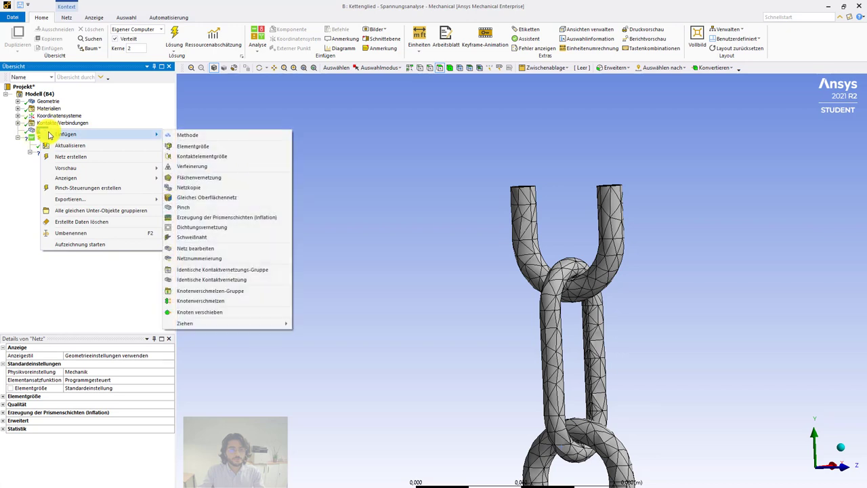
click(182, 147)
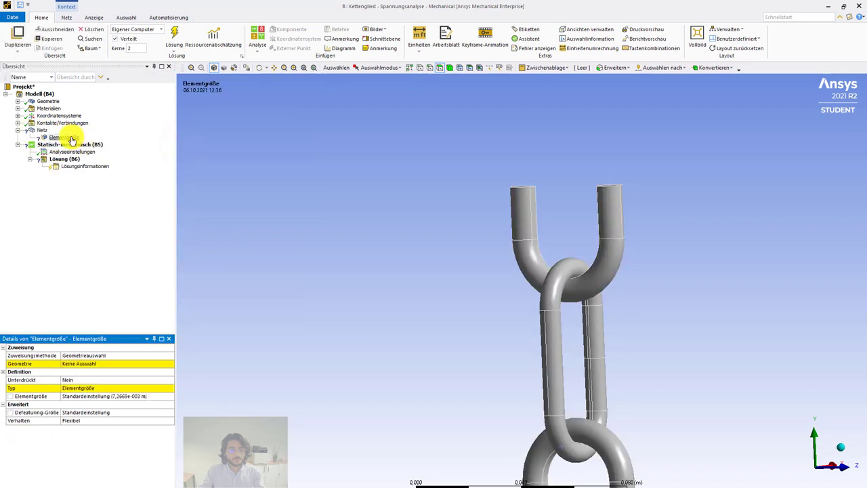
click(72, 366)
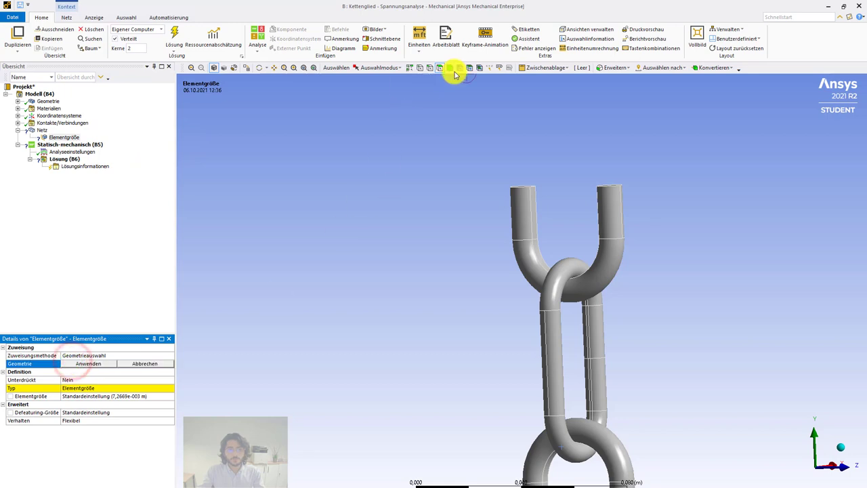
click(447, 68)
click(548, 300)
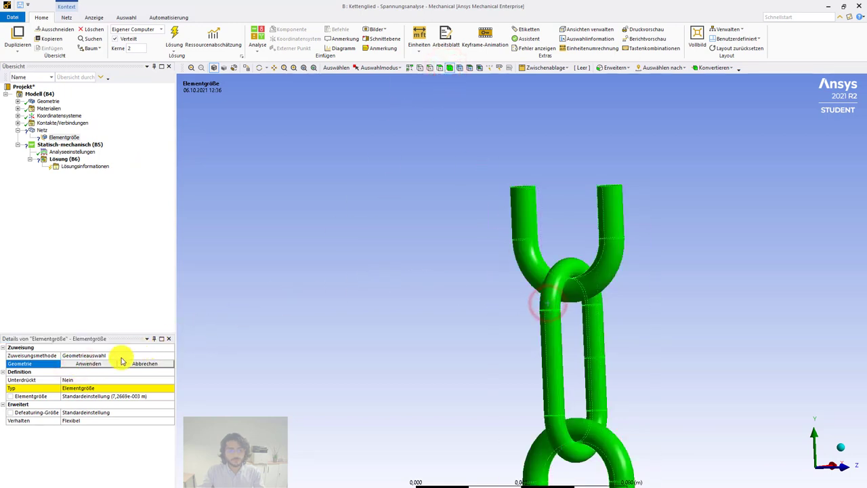
click(88, 364)
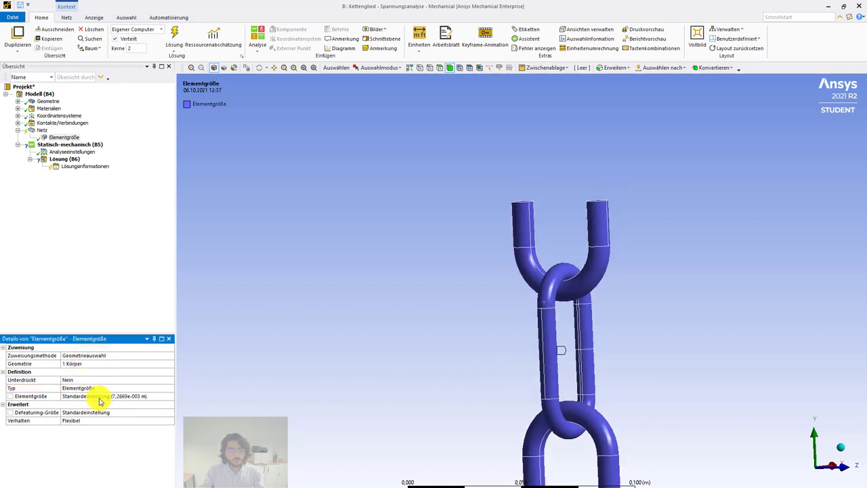
Set the Elementgröße of the body sizing control to 0,0035 m, keeping Elementgröße as its type.
click(99, 387)
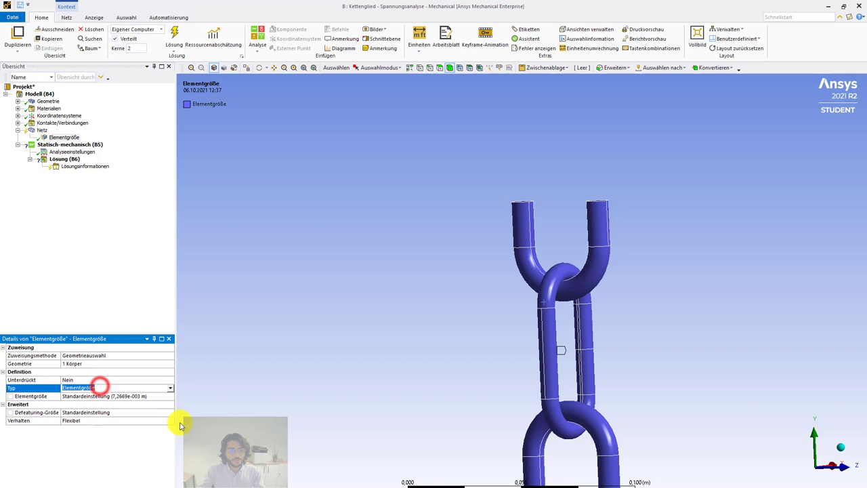
click(120, 399)
text(0)
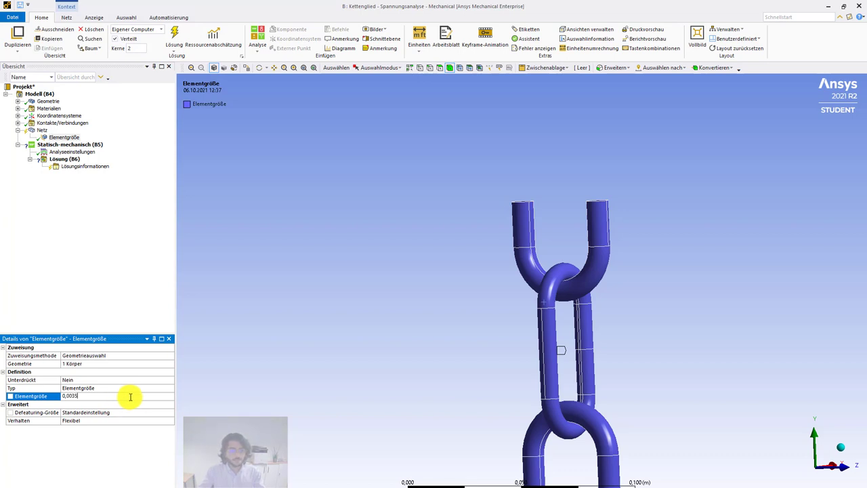
text(,0035)
key(Return)
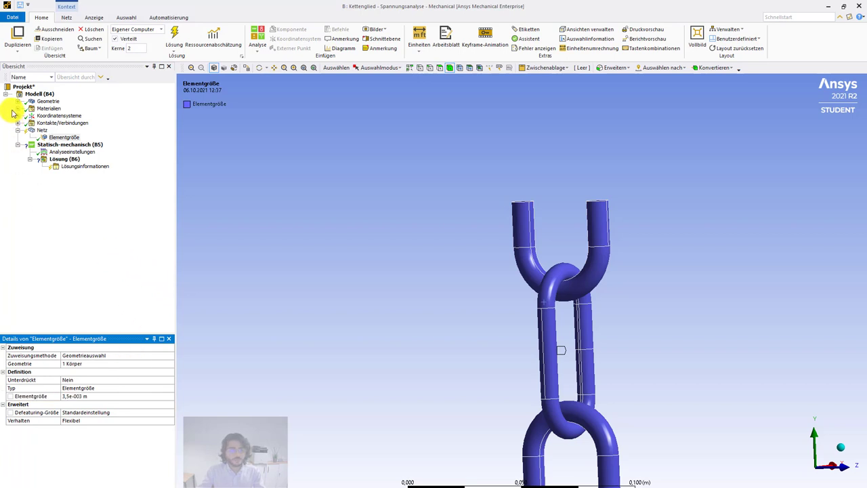
Regenerate the mesh with the new element size and inspect the refined elements on the chain.
click(39, 129)
right_click(39, 131)
mouse_move(39, 134)
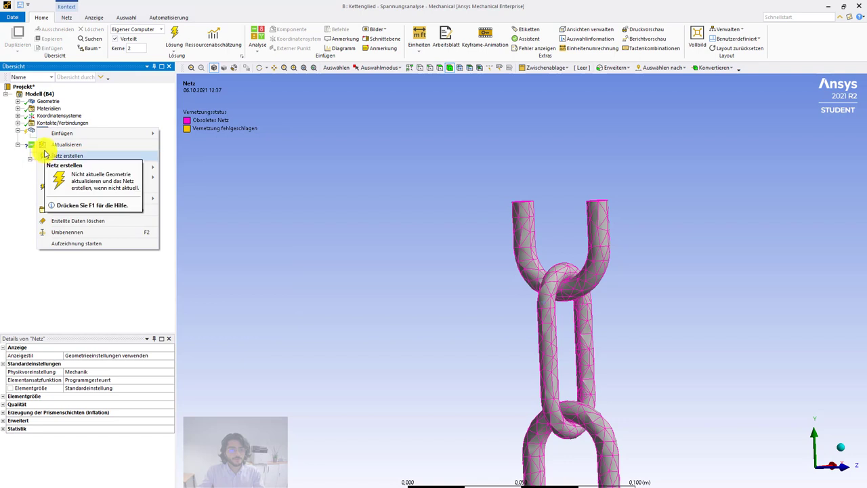
click(43, 154)
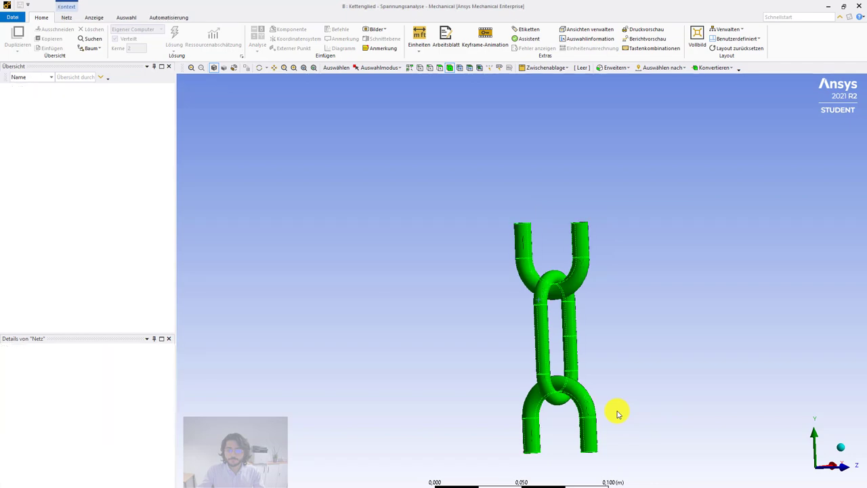
scroll(575, 383, up, 2)
scroll(574, 369, up, 1)
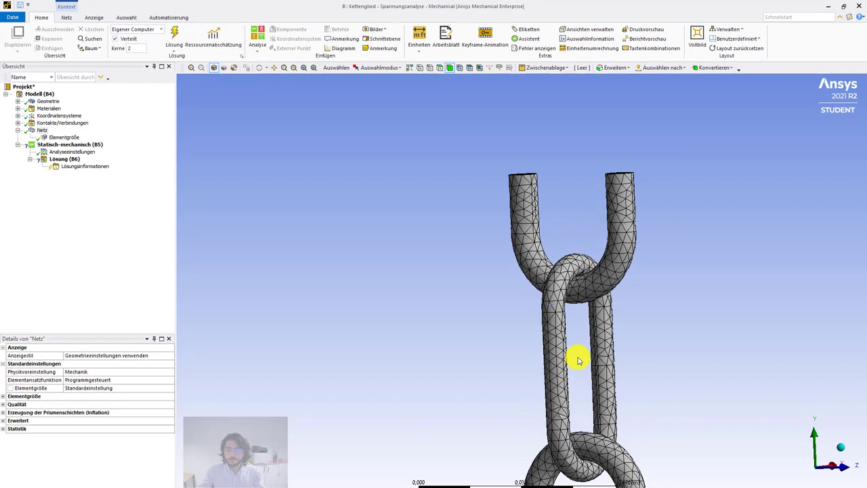
middle_drag(586, 356, 705, 342)
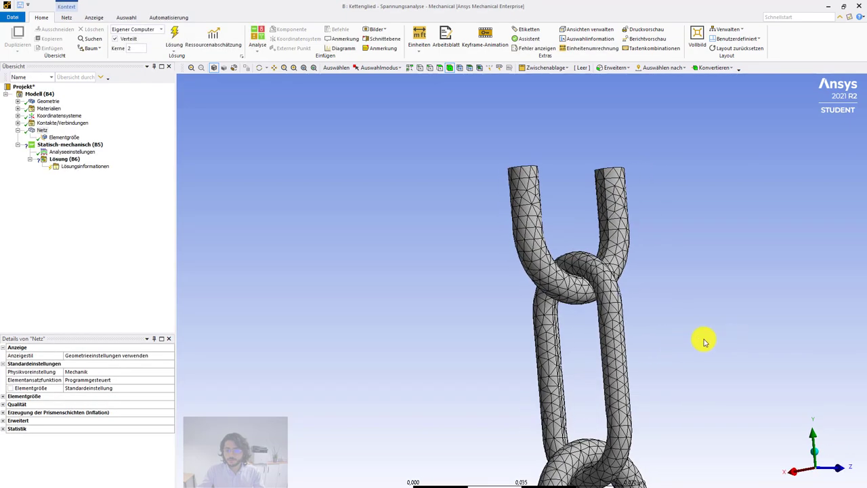
Insert a Methode control under Netz and assign the whole chain body as its geometry.
middle_drag(567, 327, 654, 330)
middle_drag(538, 385, 547, 399)
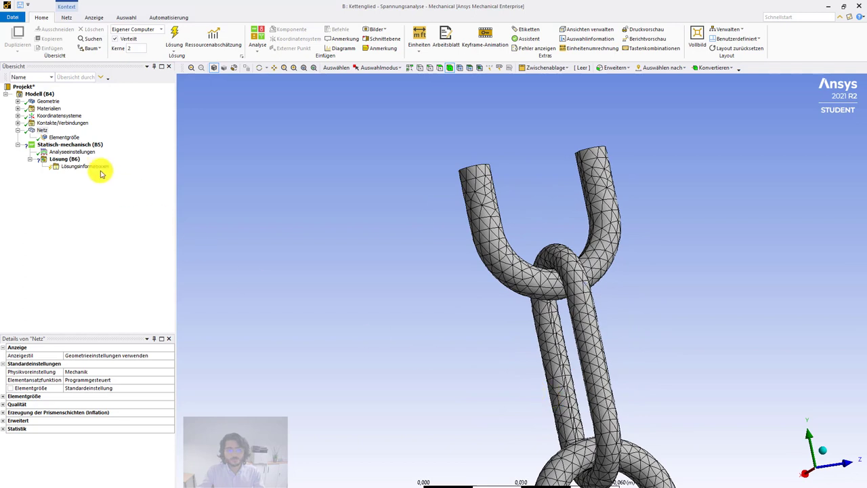
right_click(42, 130)
mouse_move(49, 133)
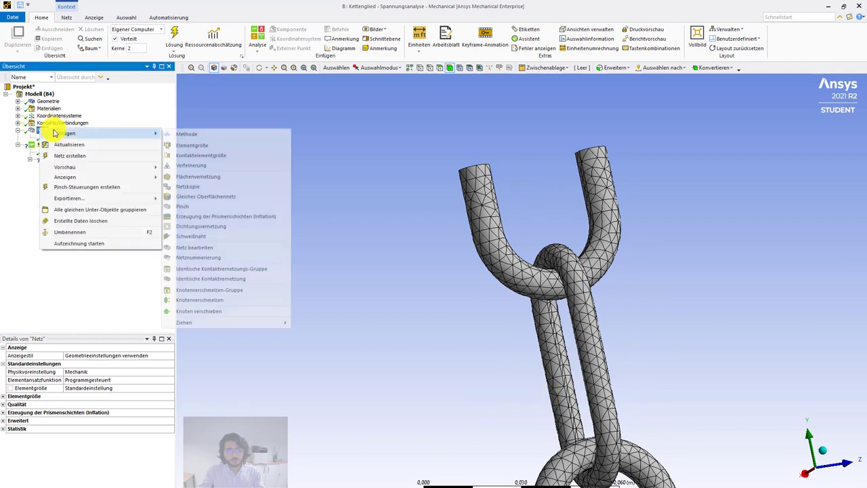
click(183, 135)
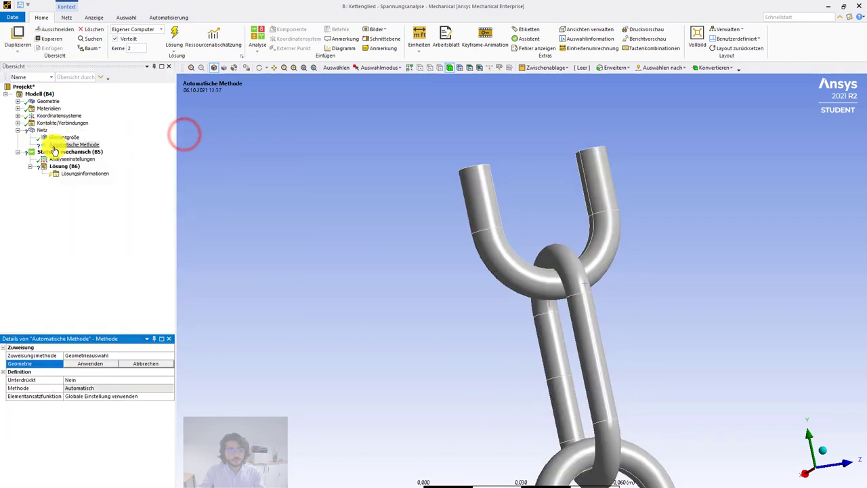
click(517, 275)
click(86, 364)
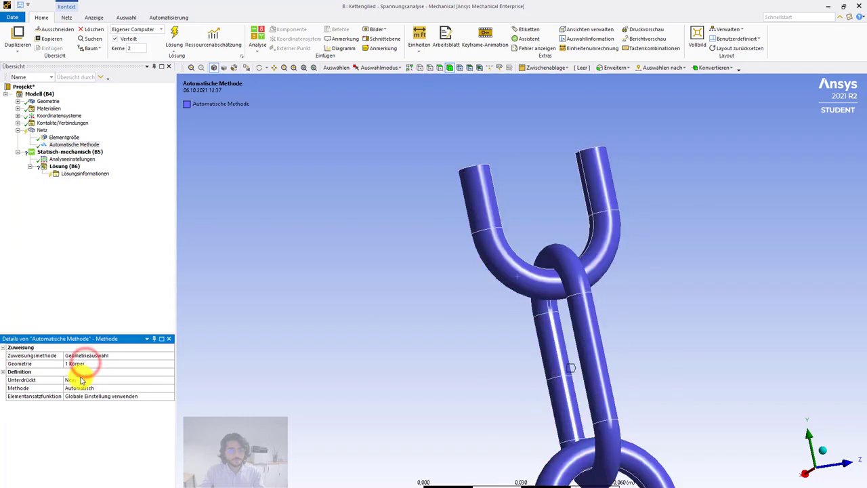
Set the meshing method of the chain body to Hex-Dominant.
click(145, 388)
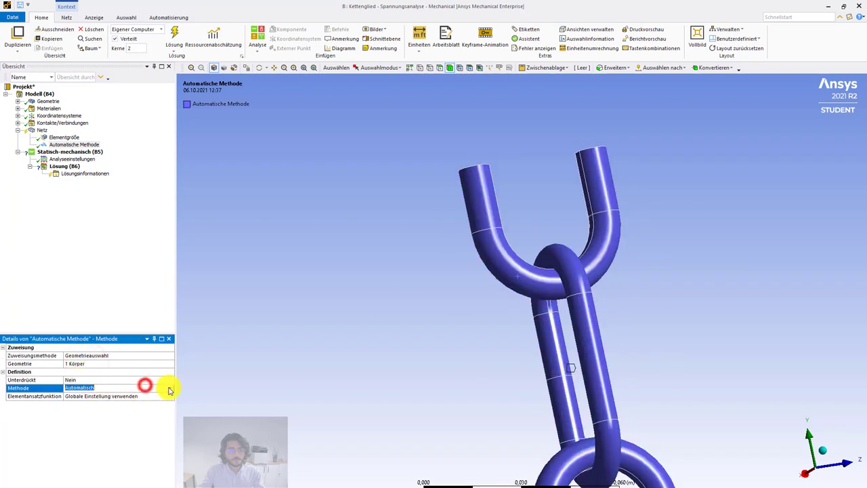
click(170, 387)
click(122, 407)
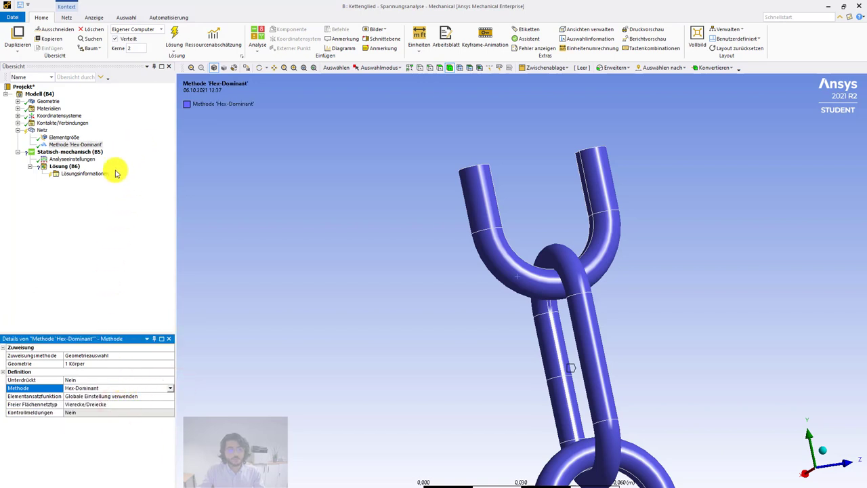
Update the mesh with the Hex-Dominant method and inspect the resulting elements on the chain in an isometric view.
right_click(43, 130)
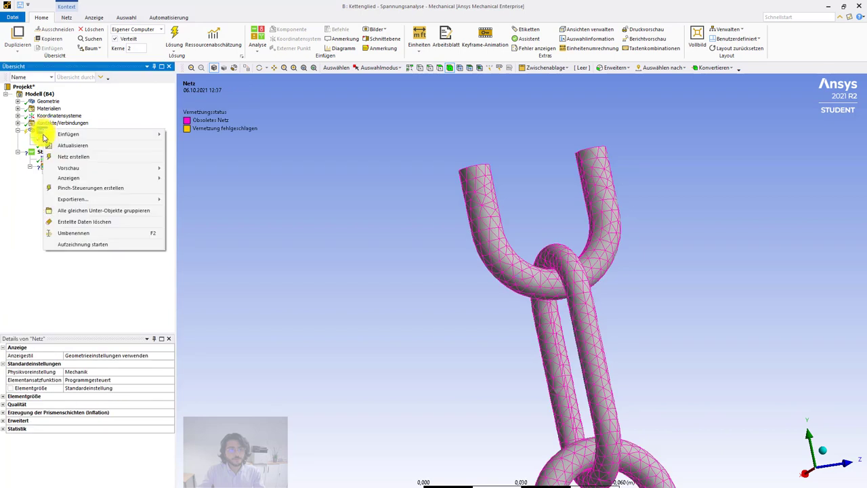
click(51, 145)
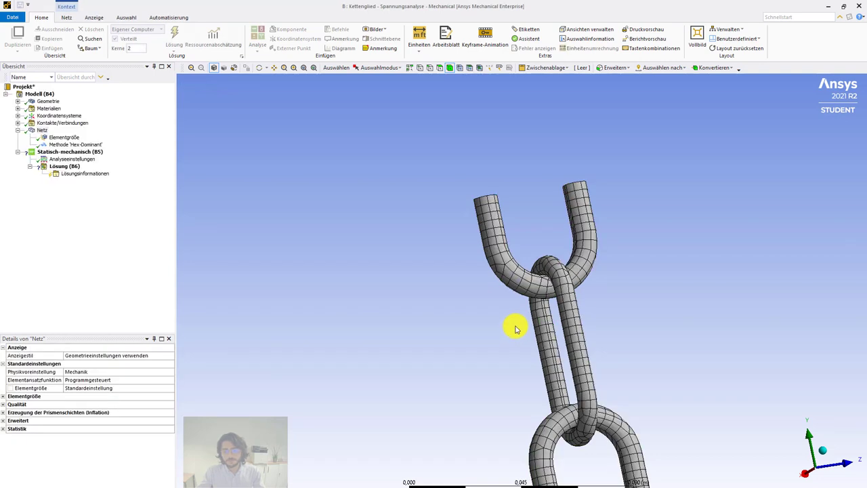
middle_drag(509, 308, 479, 345)
middle_drag(542, 340, 530, 368)
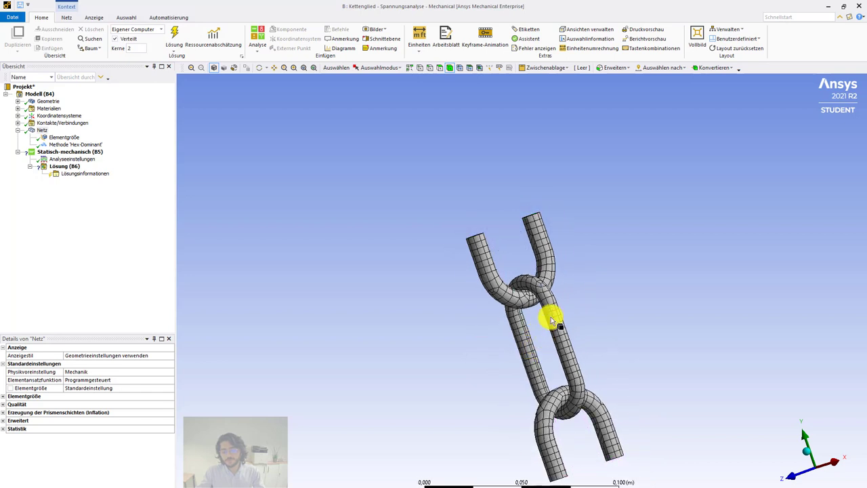
click(805, 452)
scroll(547, 286, up, 3)
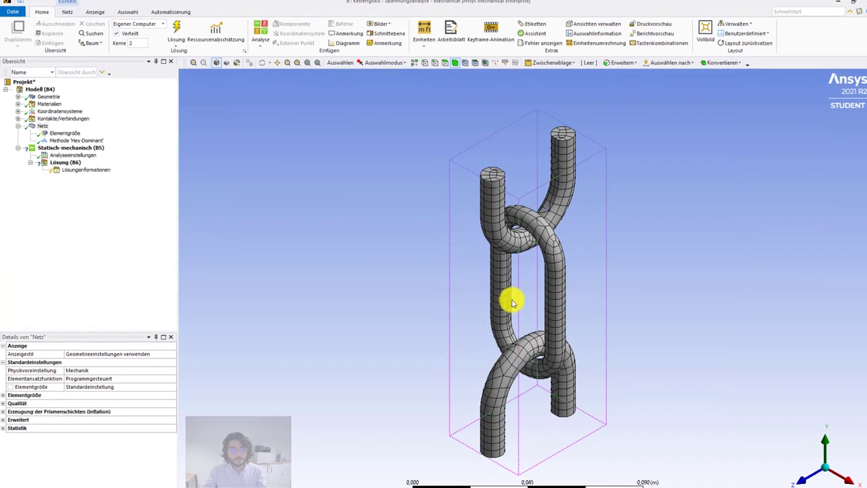
Expand the Statistik details of Netz to check the mesh's node and element counts.
click(40, 123)
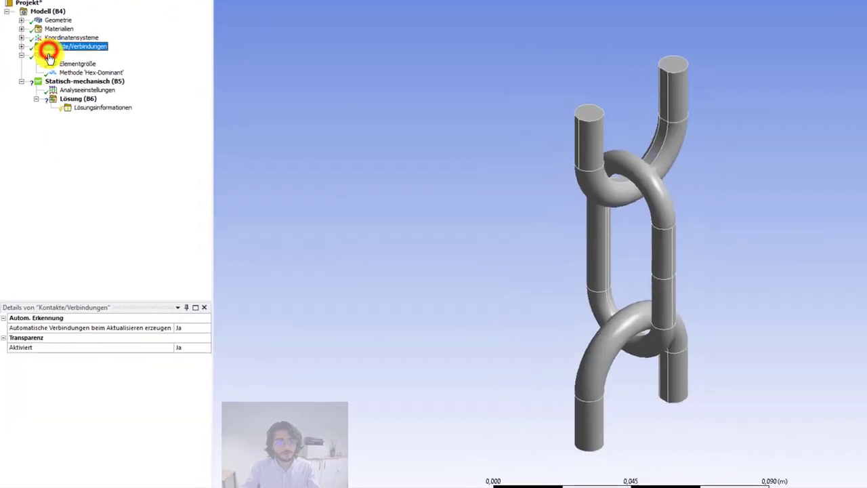
click(48, 57)
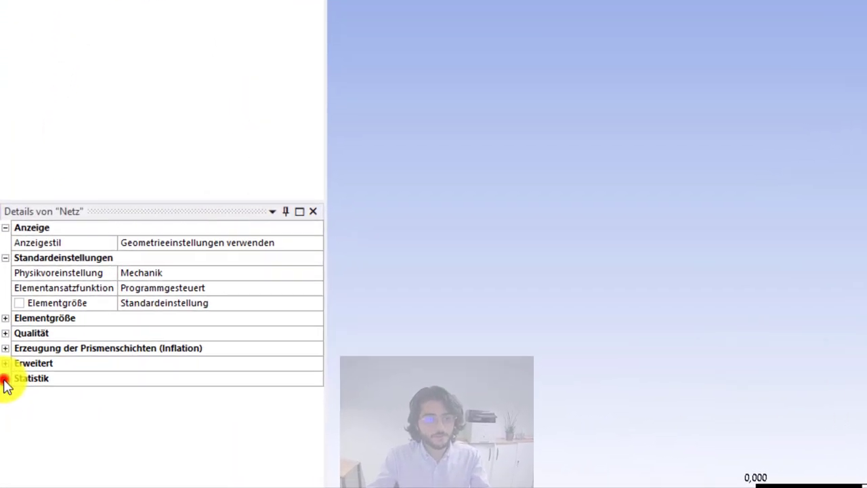
click(4, 379)
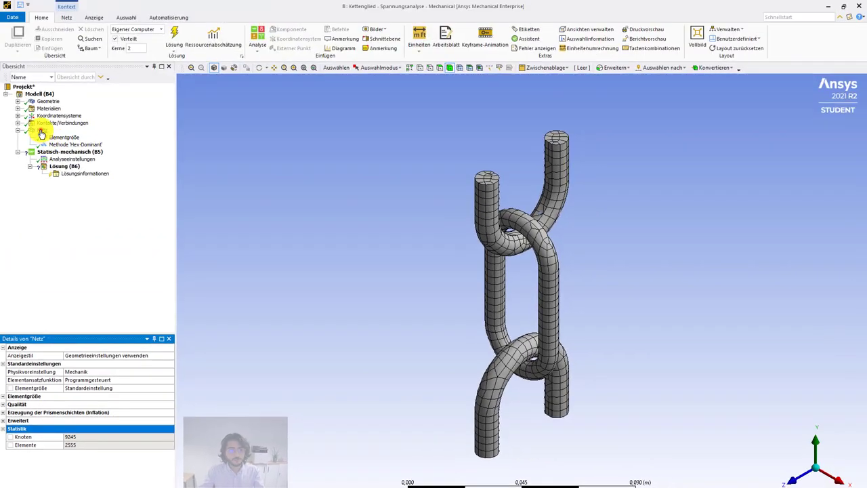
Set the Elementgröße of the body sizing control to 0,003 m and update the mesh.
click(42, 133)
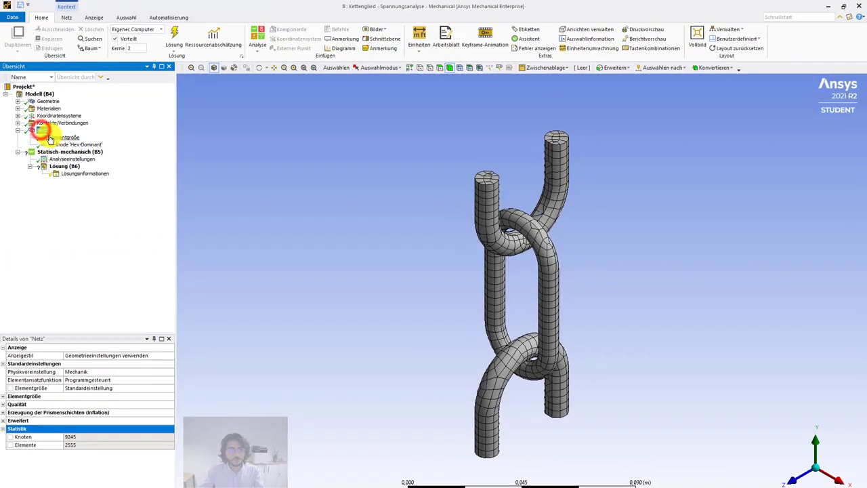
click(58, 138)
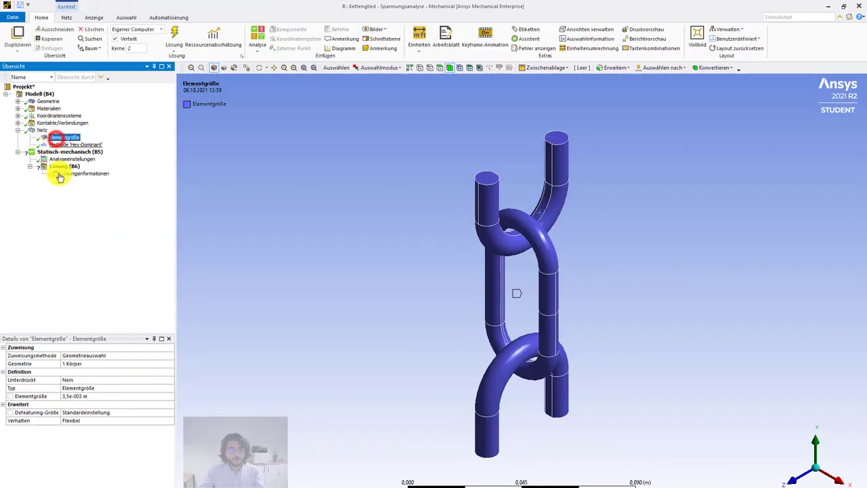
click(93, 397)
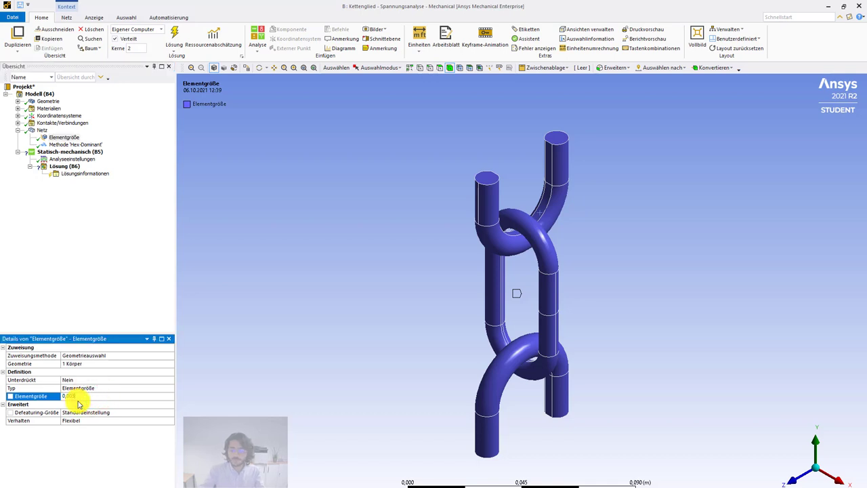
click(41, 132)
right_click(41, 132)
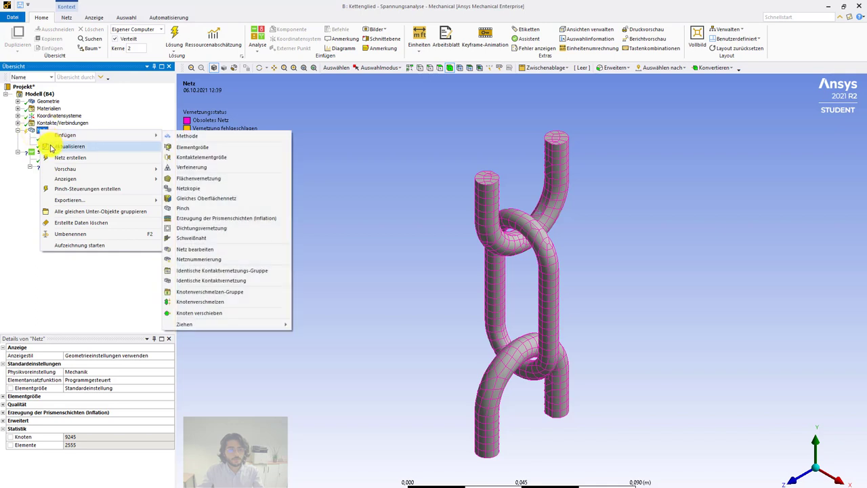
click(51, 147)
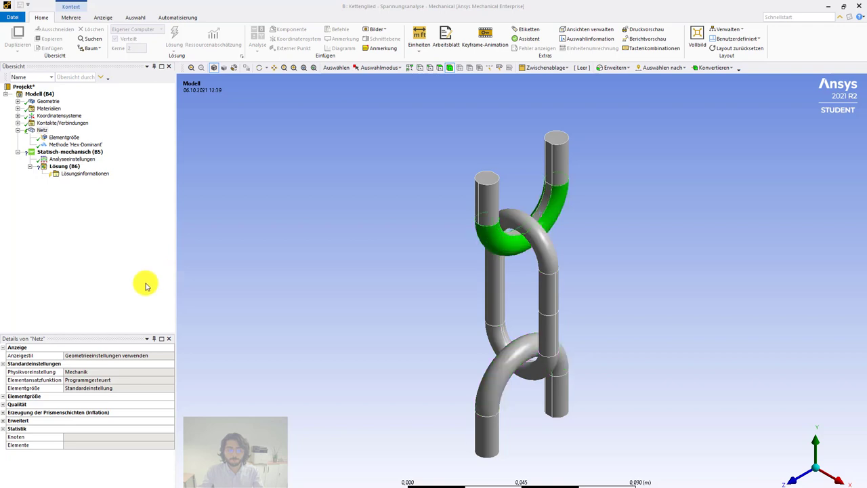
Examine the updated mesh from several angles, checking its statistics and the element shapes where the links touch.
middle_drag(480, 325, 515, 299)
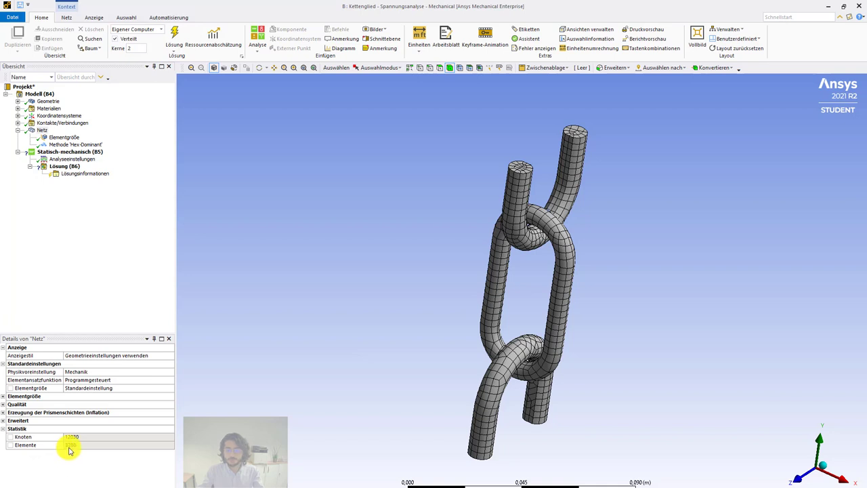
middle_drag(406, 236, 397, 234)
middle_drag(527, 314, 527, 282)
middle_drag(555, 321, 535, 316)
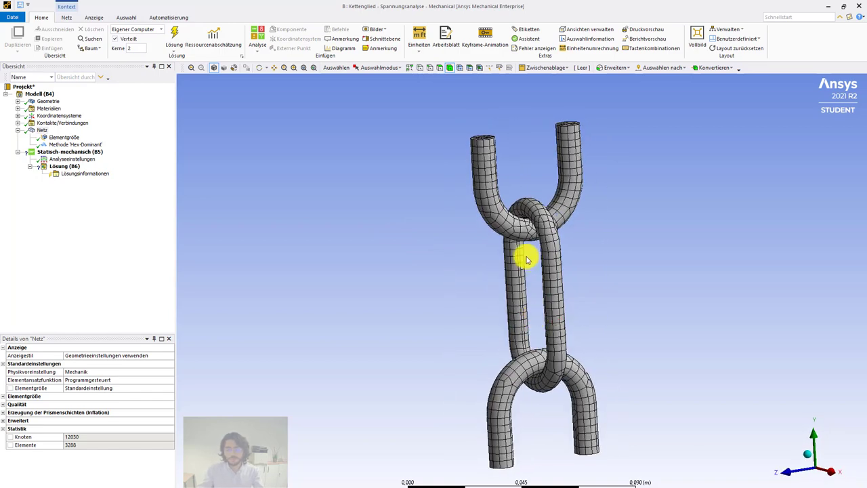
middle_drag(530, 358, 590, 359)
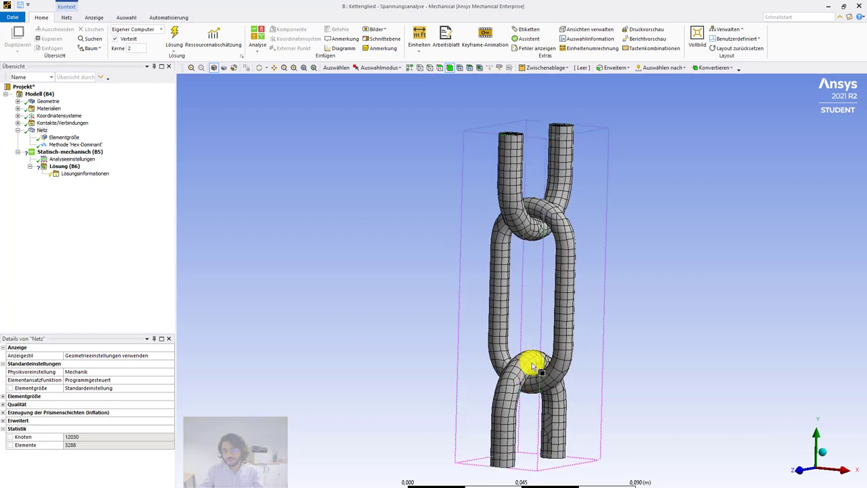
scroll(533, 367, up, 3)
right_drag(491, 351, 583, 459)
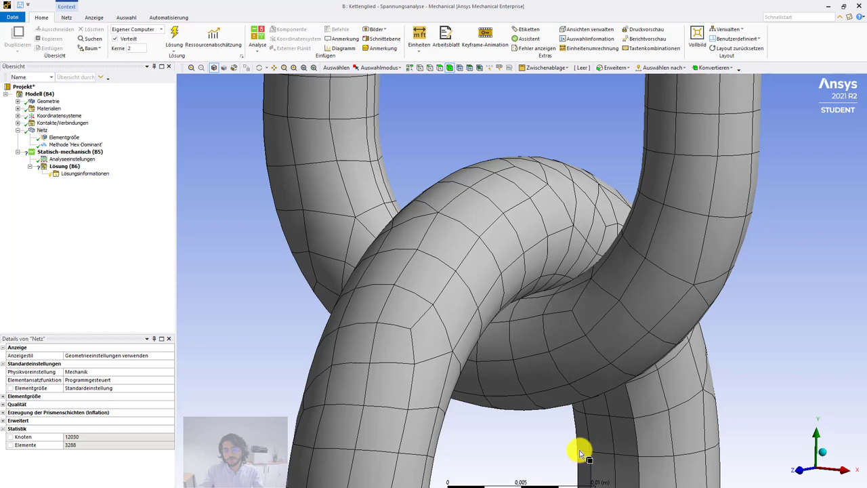
scroll(527, 356, down, 6)
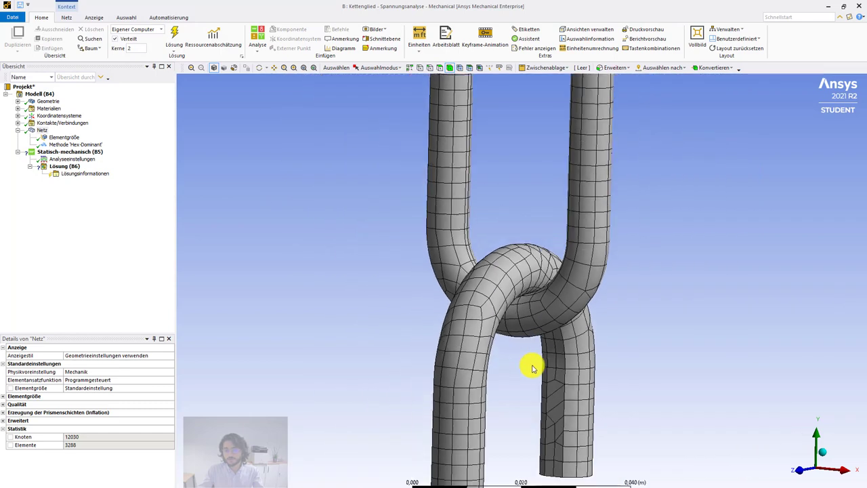
scroll(529, 128, down, 2)
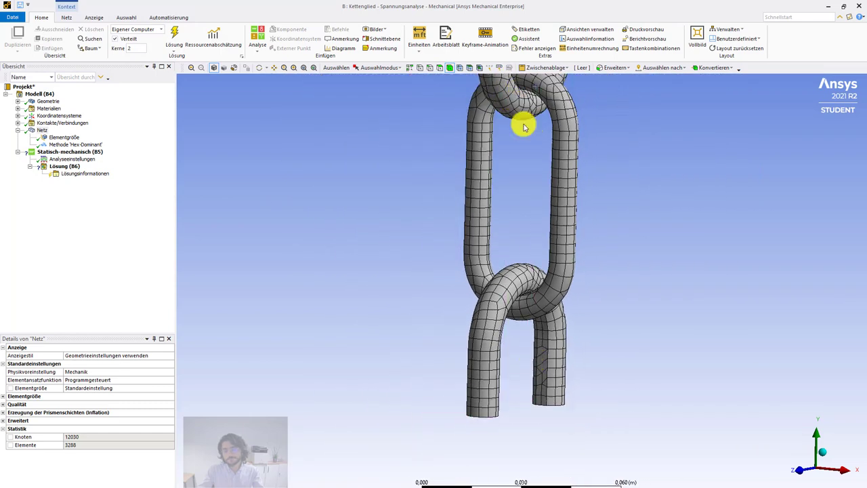
scroll(530, 189, down, 2)
scroll(522, 131, up, 2)
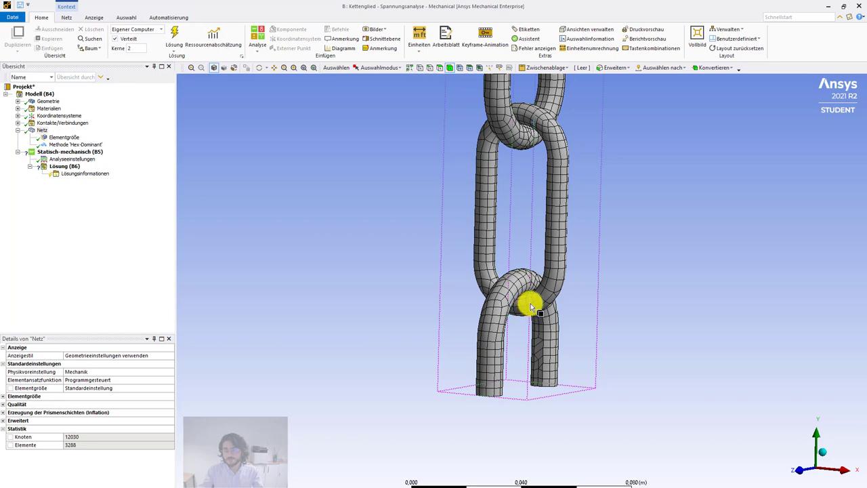
scroll(535, 313, down, 1)
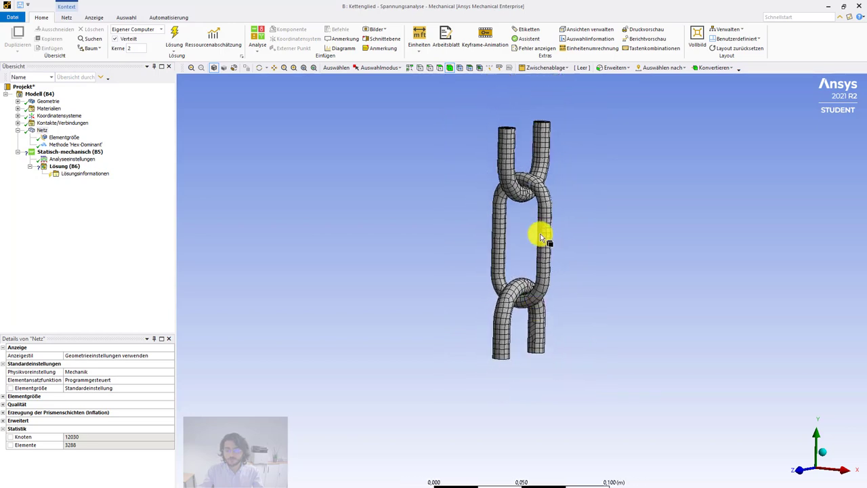
scroll(524, 114, up, 2)
middle_drag(542, 222, 535, 275)
scroll(537, 274, up, 1)
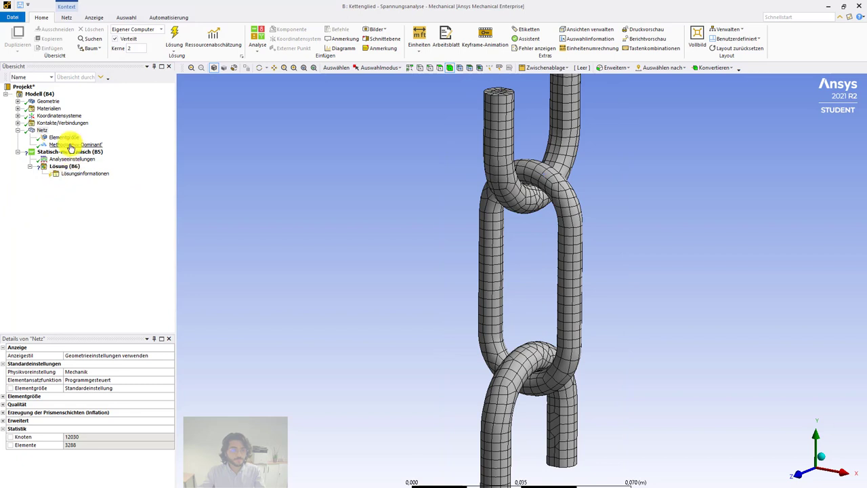
Collapse the Netz branch and insert a Fixierte Lagerung under Statisch-mechanisch.
click(18, 130)
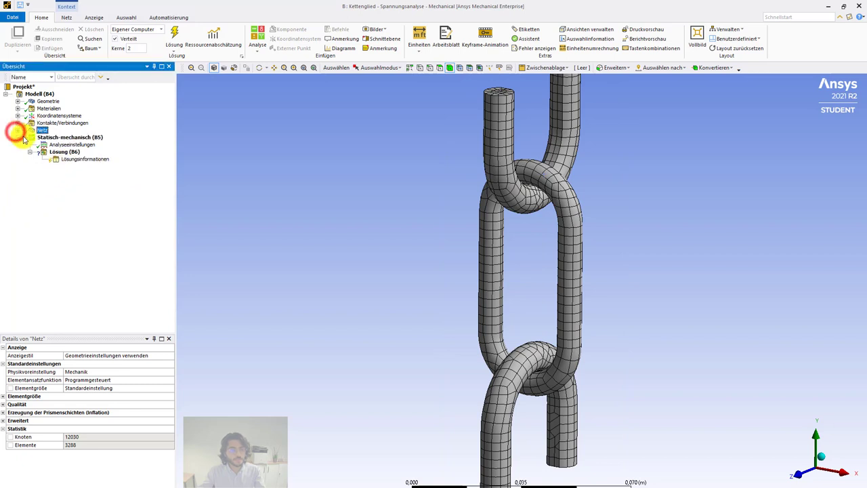
click(45, 139)
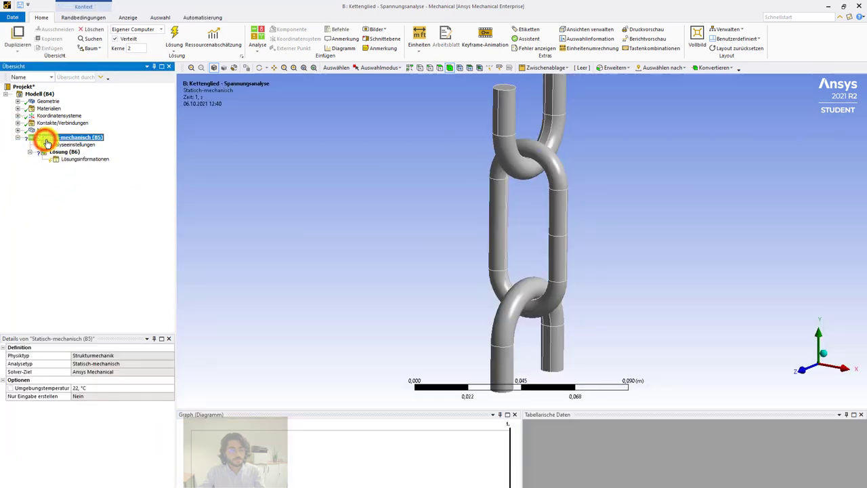
right_click(56, 138)
mouse_move(83, 144)
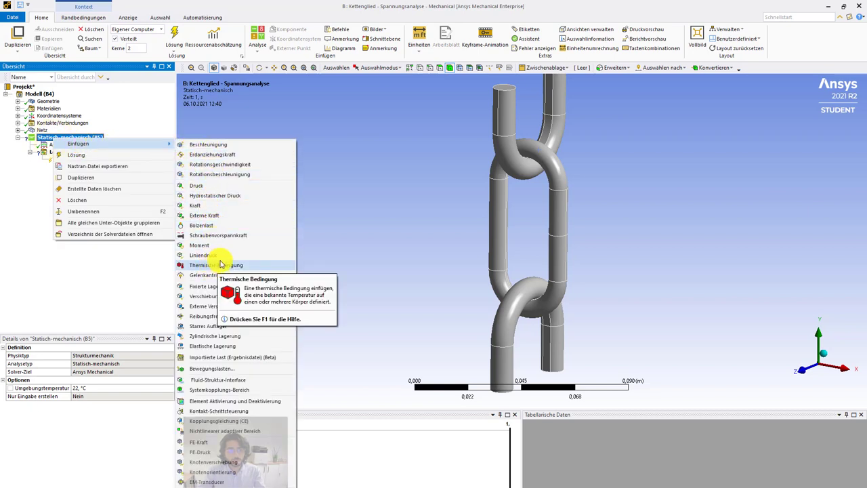
click(210, 288)
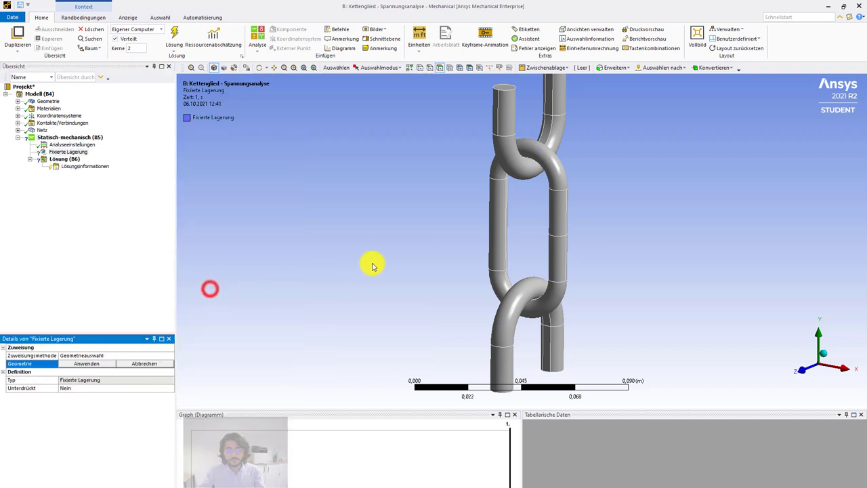
Assign the two circular end faces of the lower half link as the geometry of the Fixierte Lagerung.
middle_drag(381, 256, 382, 187)
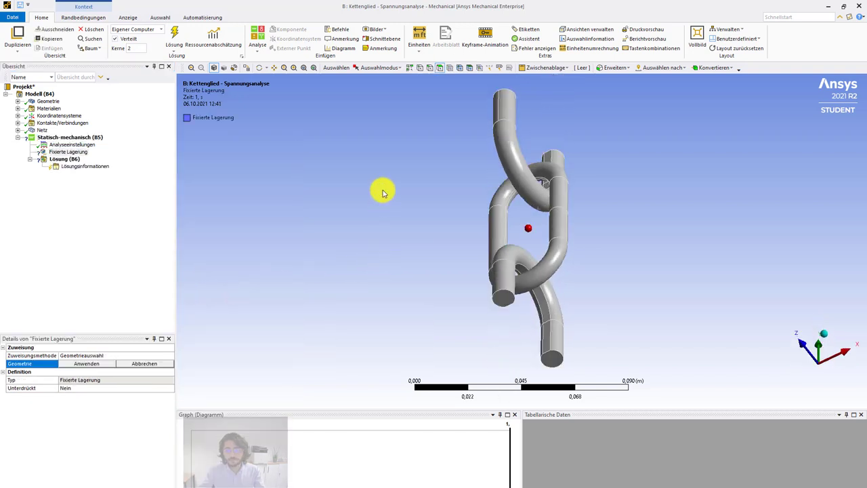
click(504, 298)
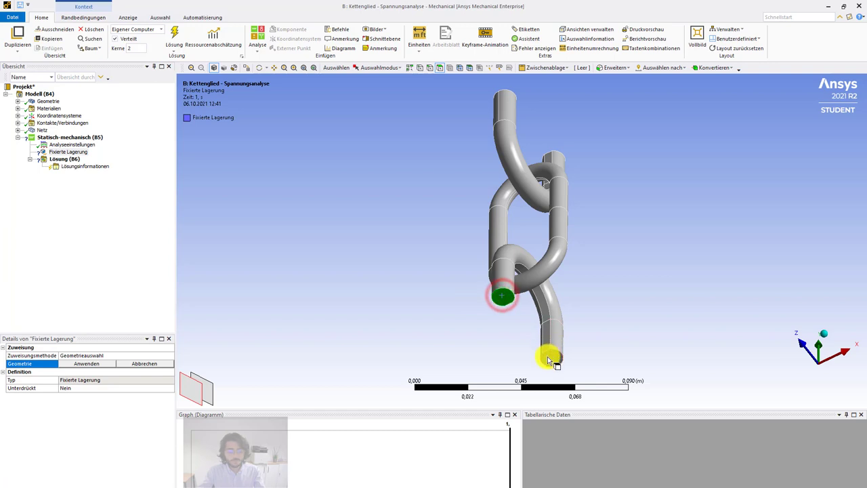
ctrl+click(553, 360)
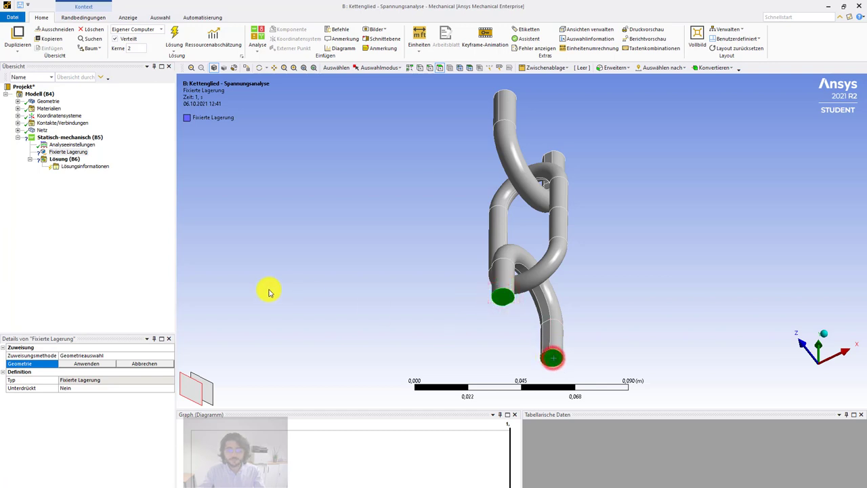
click(75, 363)
click(76, 363)
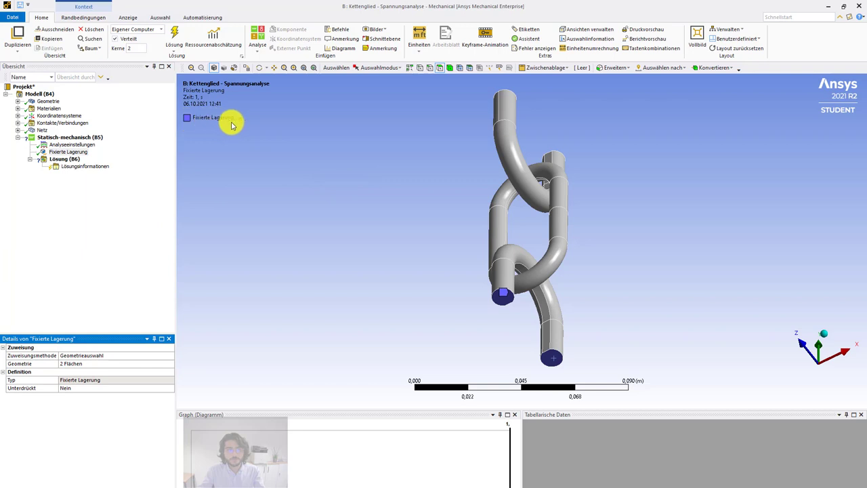
Insert a Kraft under Statisch-mechanisch and assign the two circular end faces of the upper half link as its geometry.
click(92, 138)
right_click(92, 138)
mouse_move(116, 142)
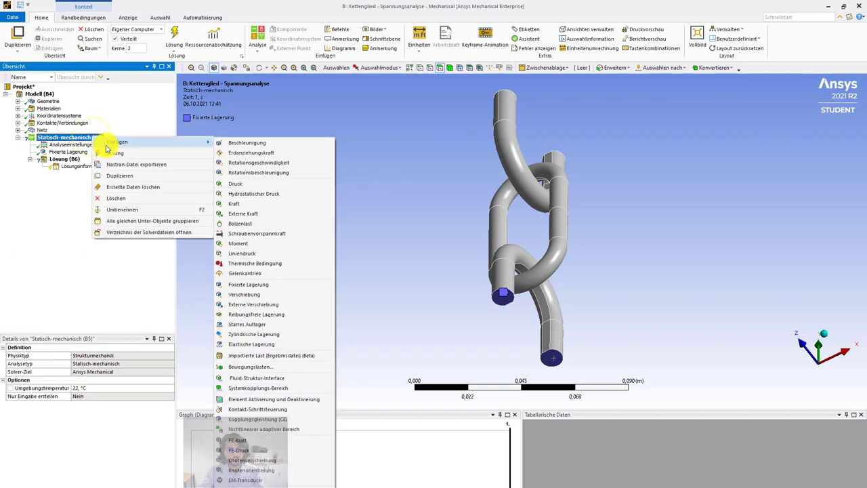
click(237, 203)
middle_drag(336, 182, 430, 205)
click(491, 157)
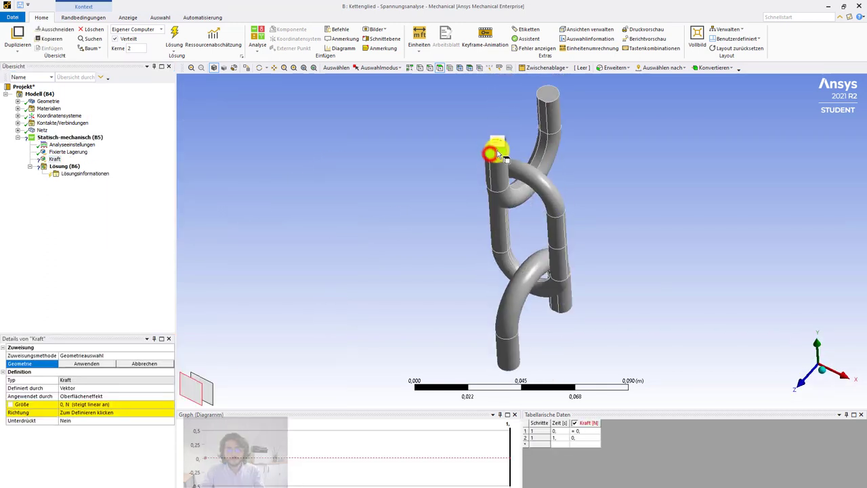
ctrl+click(549, 93)
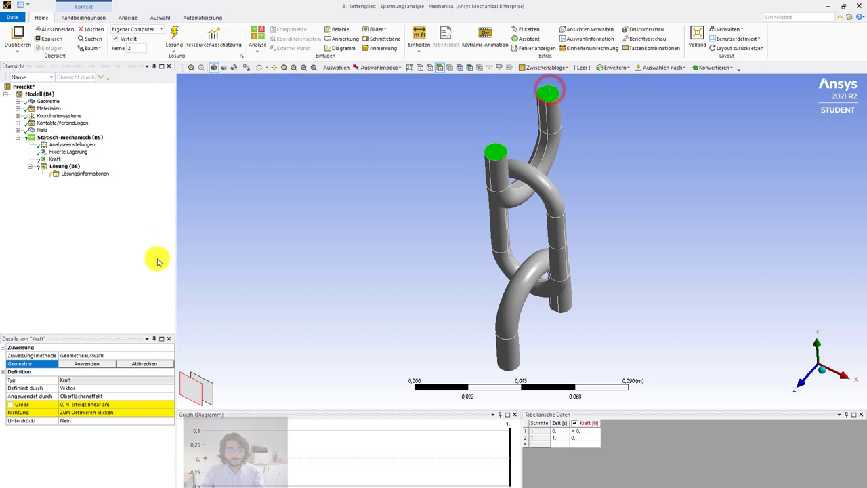
click(93, 363)
Set the Kraft's Größe to 2000 N and its Richtung along the upper half link's straight leg, pointing upward away from the chain.
click(76, 404)
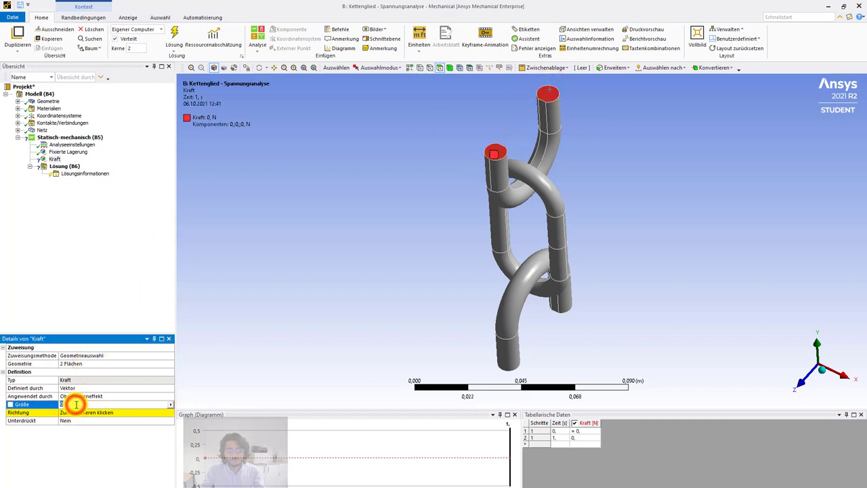
text(2000)
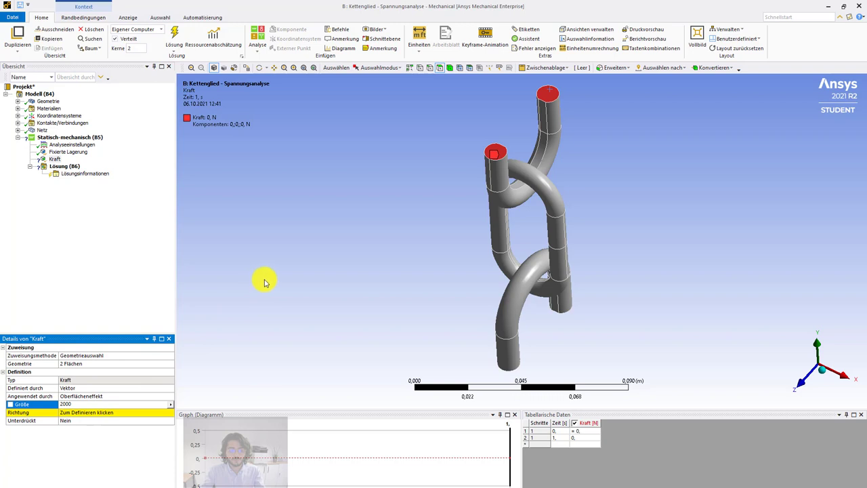
click(86, 412)
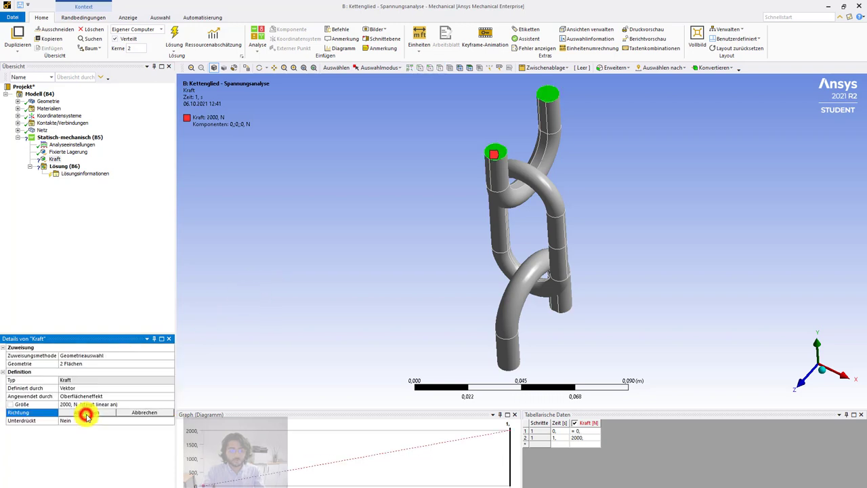
click(547, 115)
middle_drag(415, 149, 542, 194)
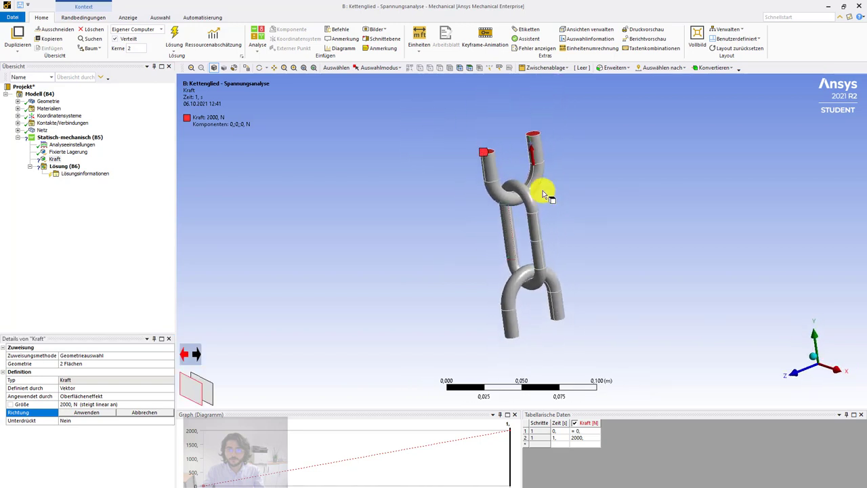
click(533, 143)
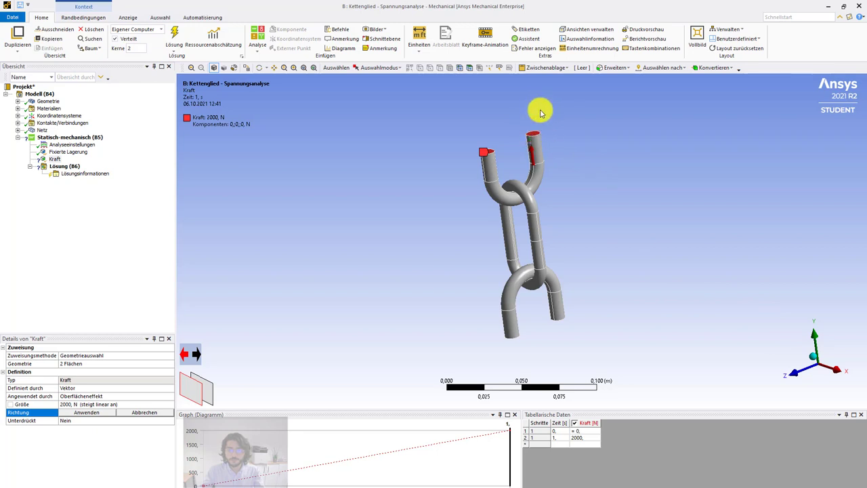
click(530, 134)
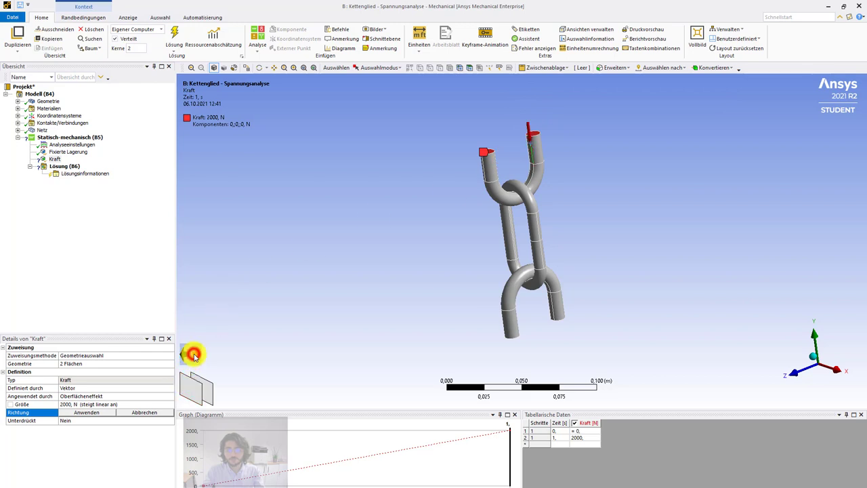
click(532, 130)
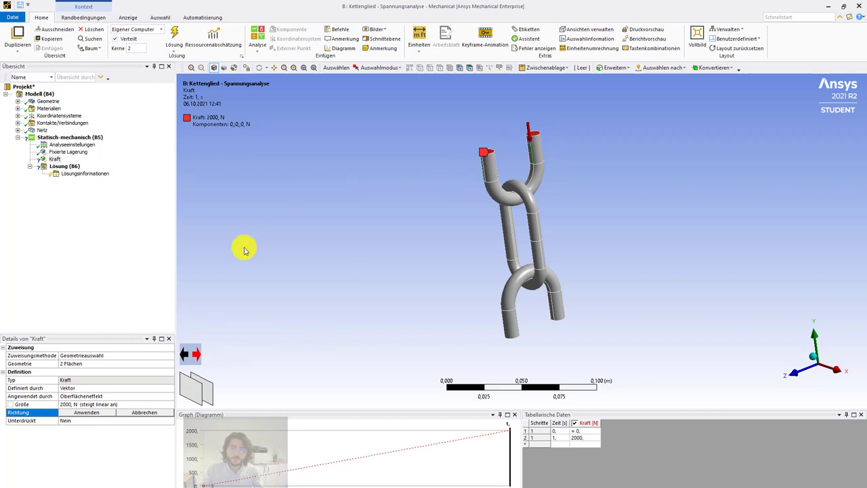
click(194, 358)
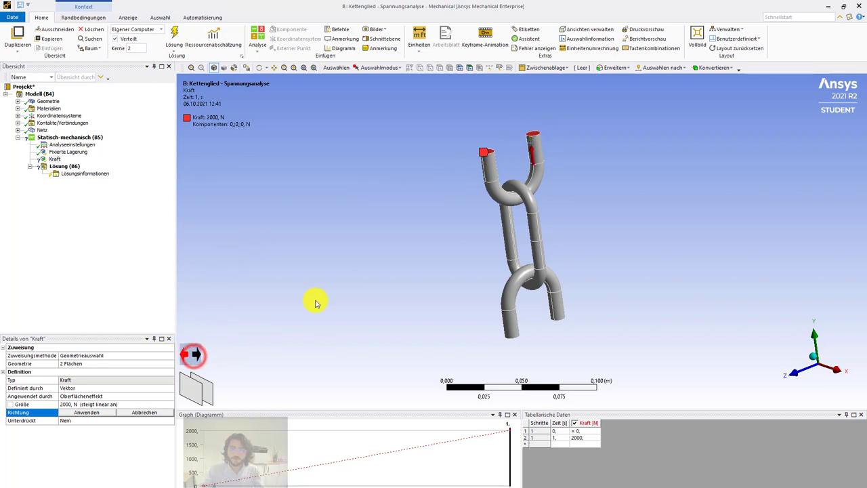
click(99, 414)
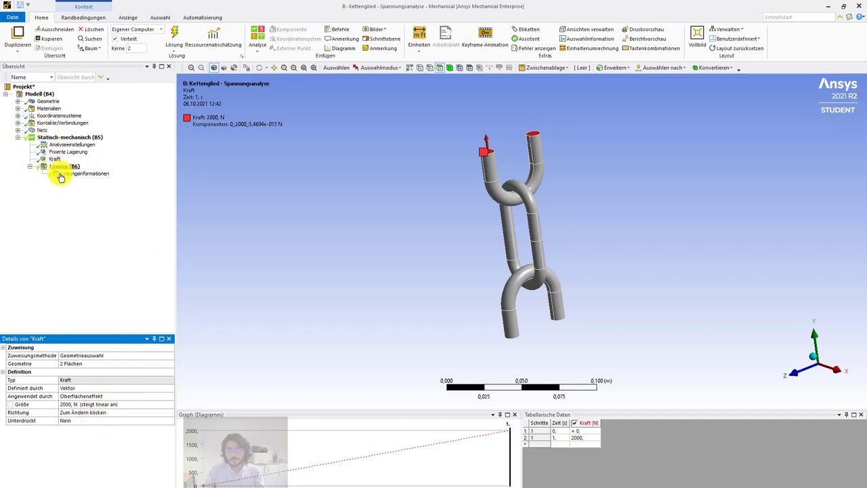
Insert a Vergleichsspannung (von Mises) result and a total deformation result under Lösung.
right_click(66, 169)
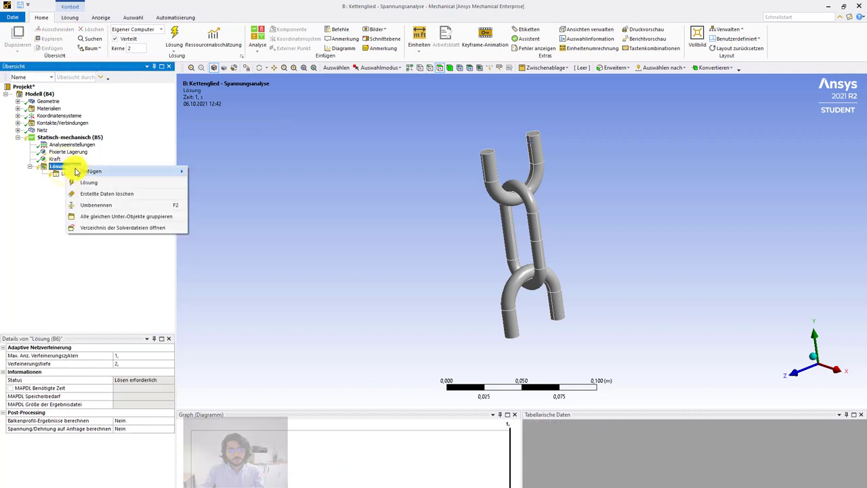
mouse_move(84, 171)
mouse_move(239, 174)
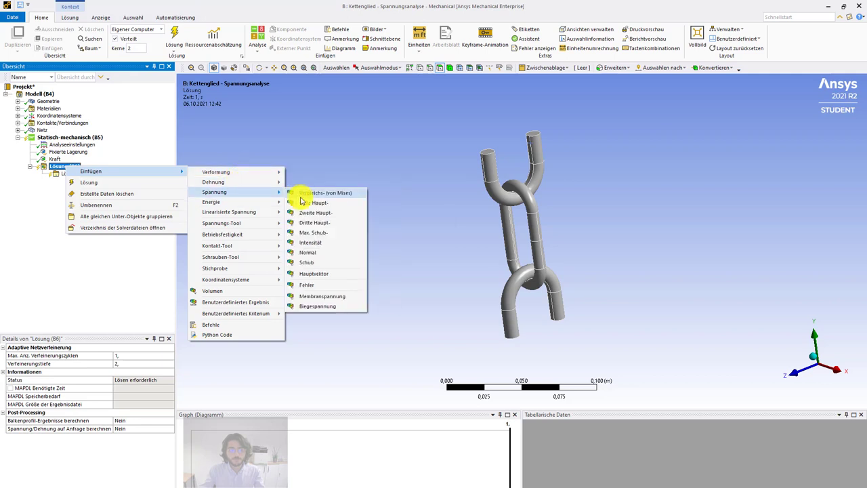
click(302, 193)
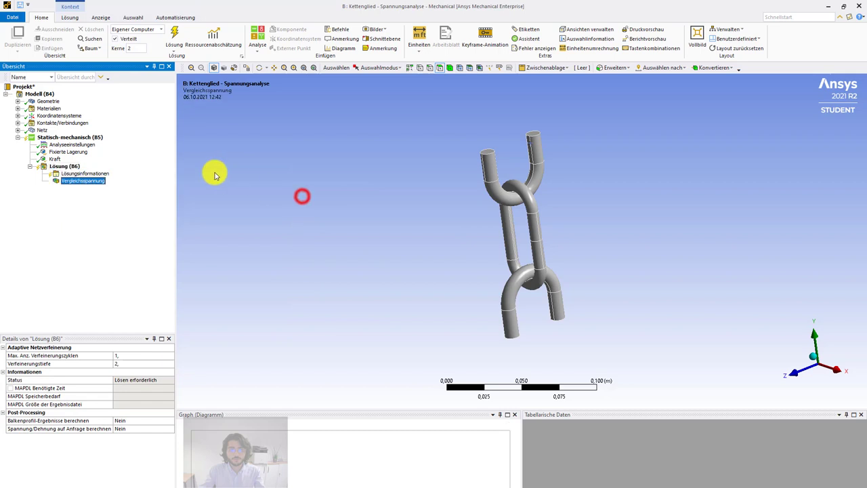
right_click(70, 169)
mouse_move(97, 170)
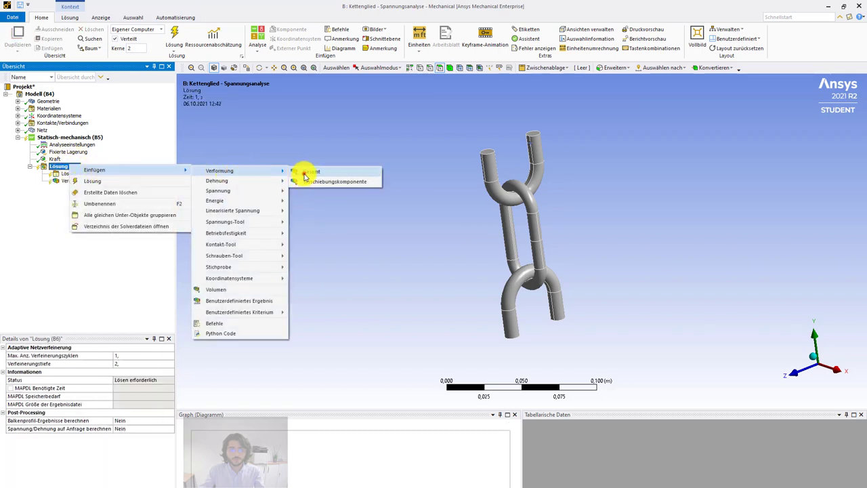
click(304, 173)
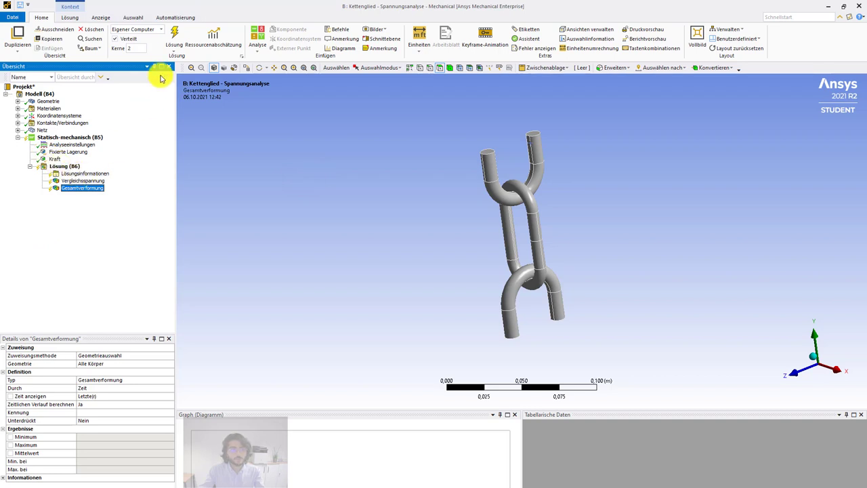
Solve the analysis and enter 2 as the number of Kerne for the solver.
click(174, 41)
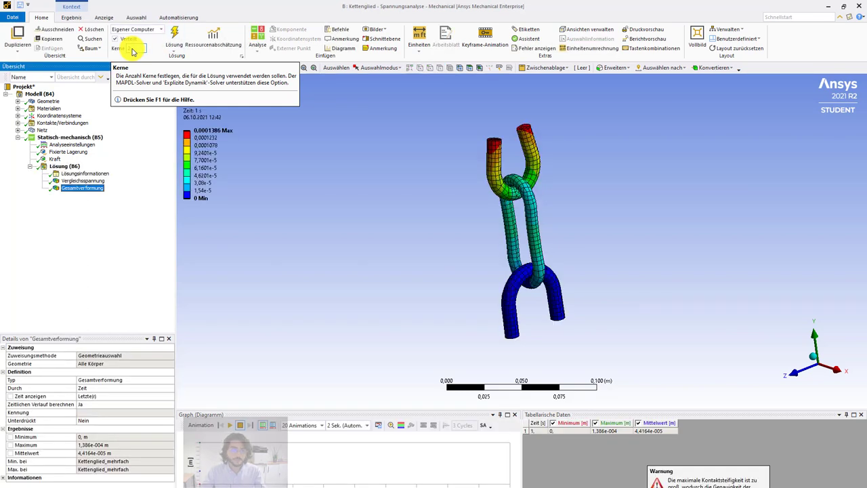
click(132, 48)
text(2)
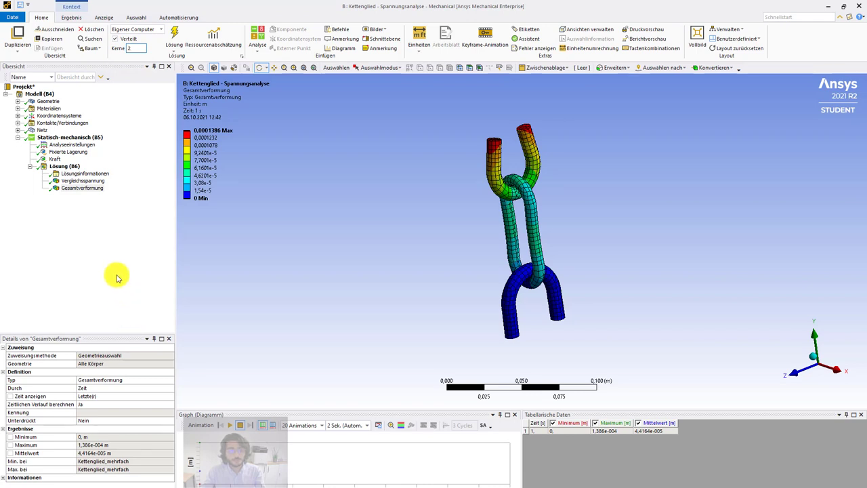
Display the Vergleichsspannung result and examine the stress distribution over the whole chain against the legend's maximum.
click(83, 180)
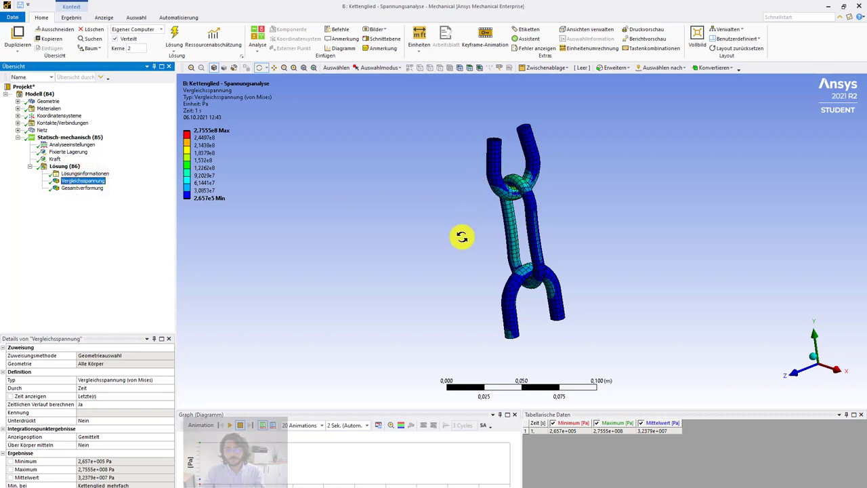
drag(461, 237, 459, 219)
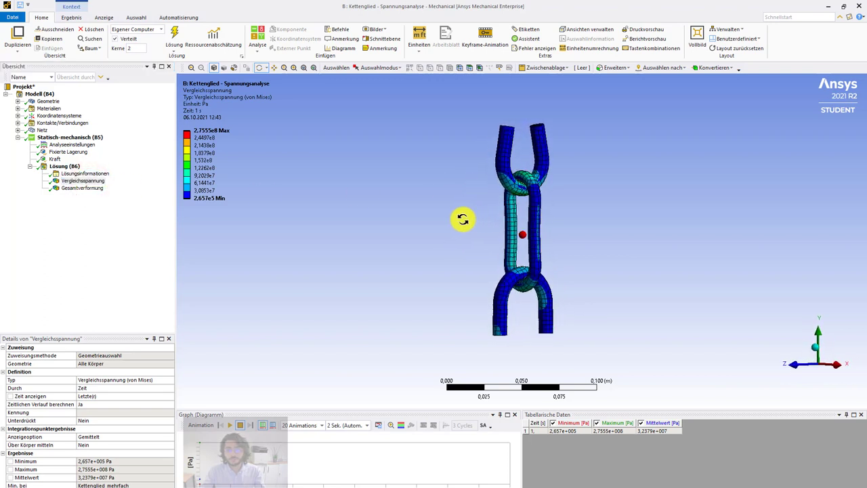
drag(502, 199, 430, 202)
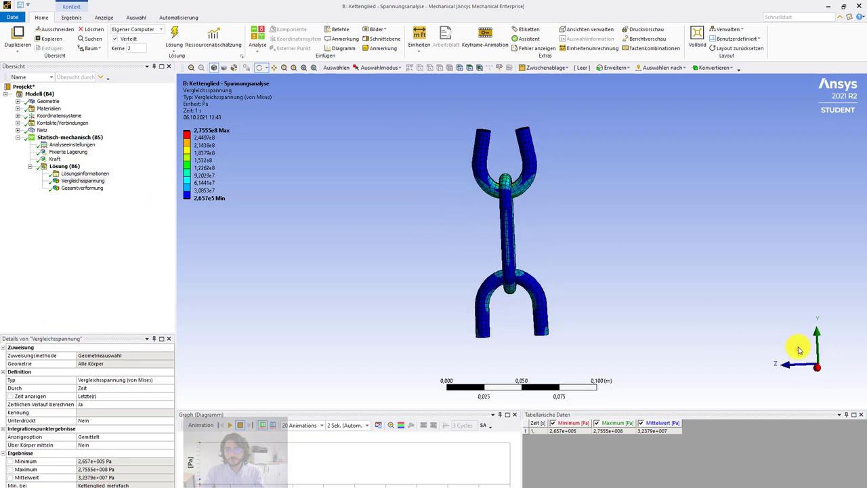
click(797, 349)
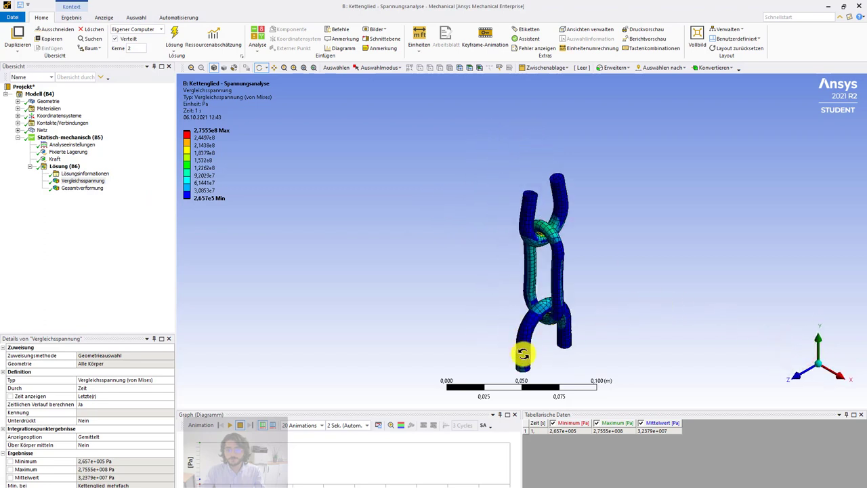
scroll(522, 354, up, 2)
ctrl+middle_drag(519, 328, 520, 269)
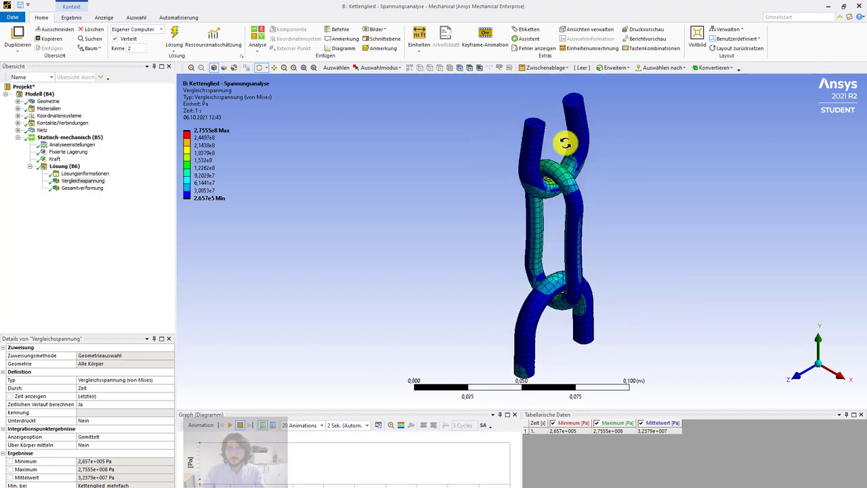
scroll(567, 150, up, 1)
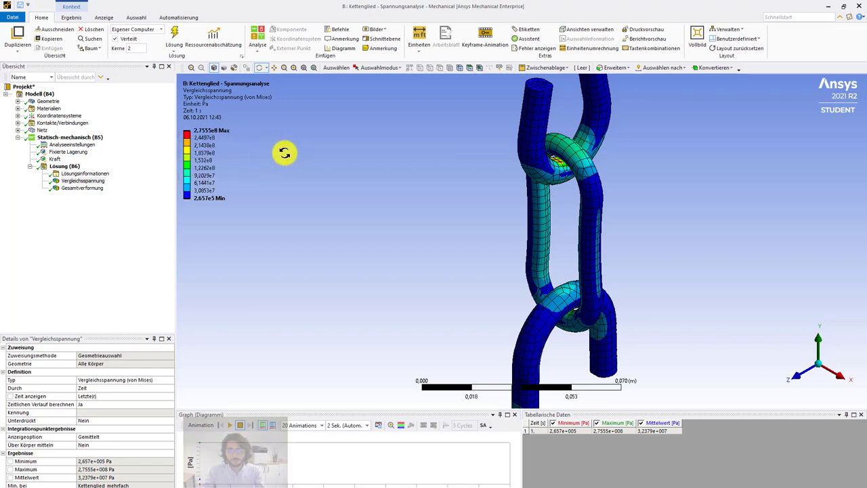
click(211, 130)
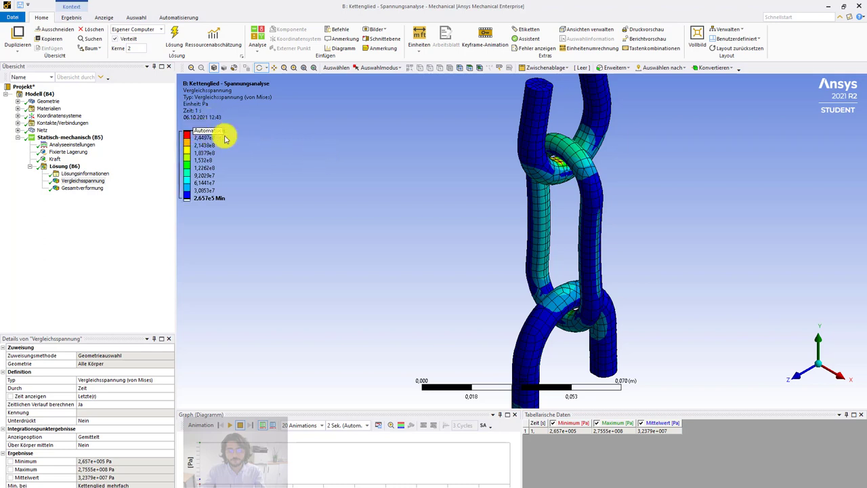
click(330, 214)
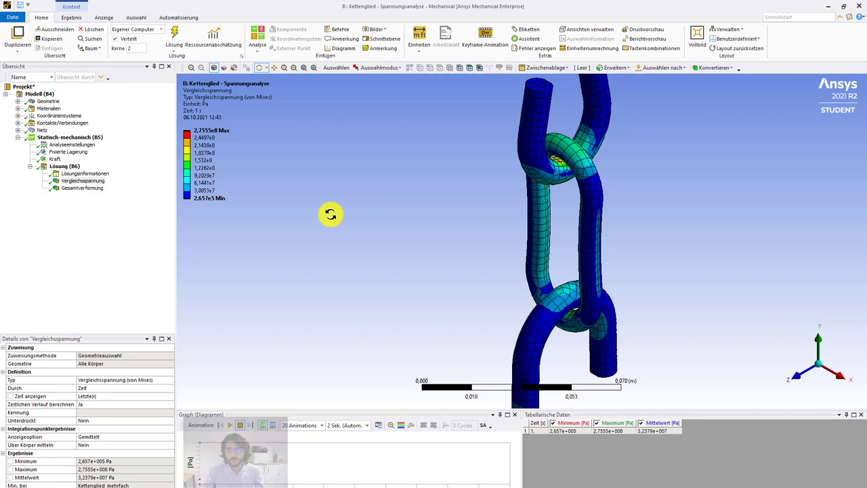
Inspect the von Mises stresses up close at the contact zones between the links and along the middle link.
scroll(564, 162, up, 3)
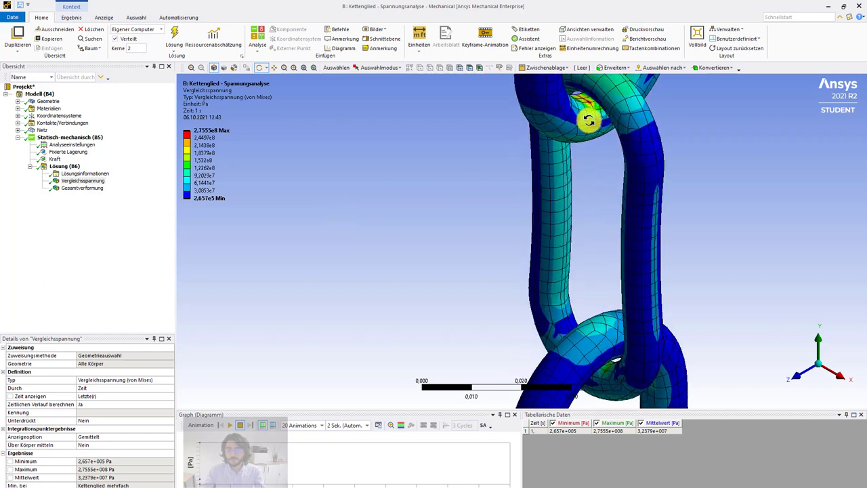
drag(589, 119, 595, 189)
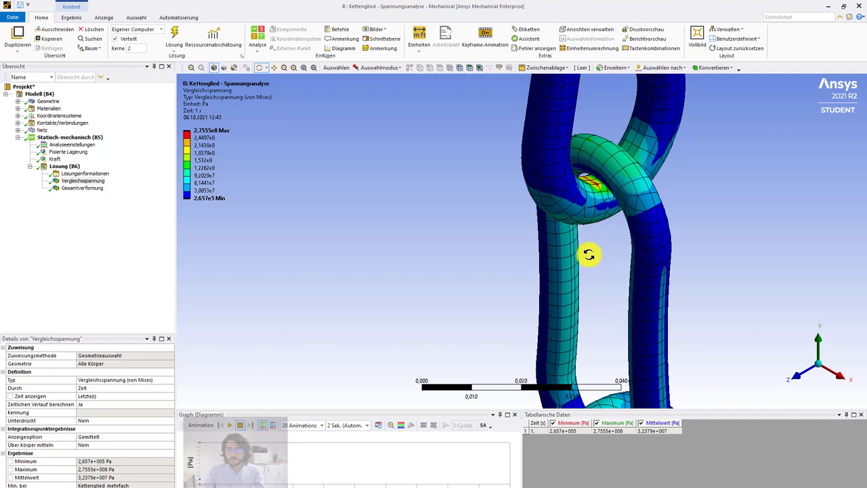
scroll(586, 252, down, 4)
drag(597, 362, 671, 332)
drag(542, 340, 490, 182)
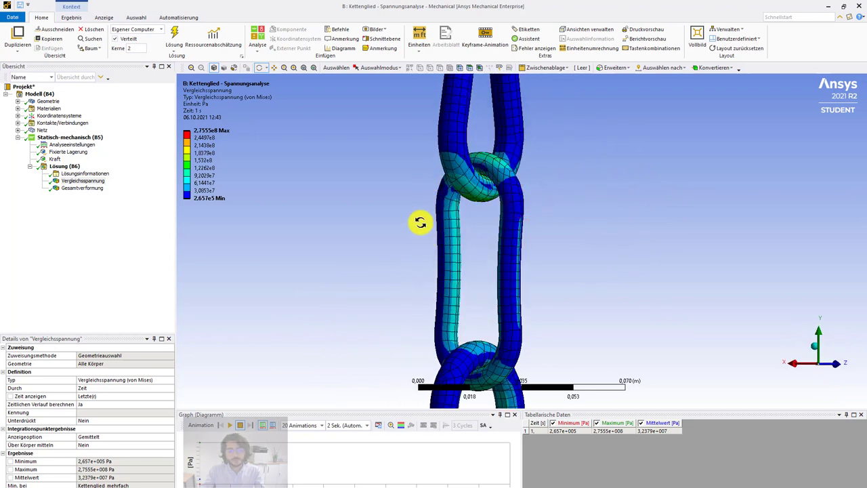
drag(458, 237, 507, 333)
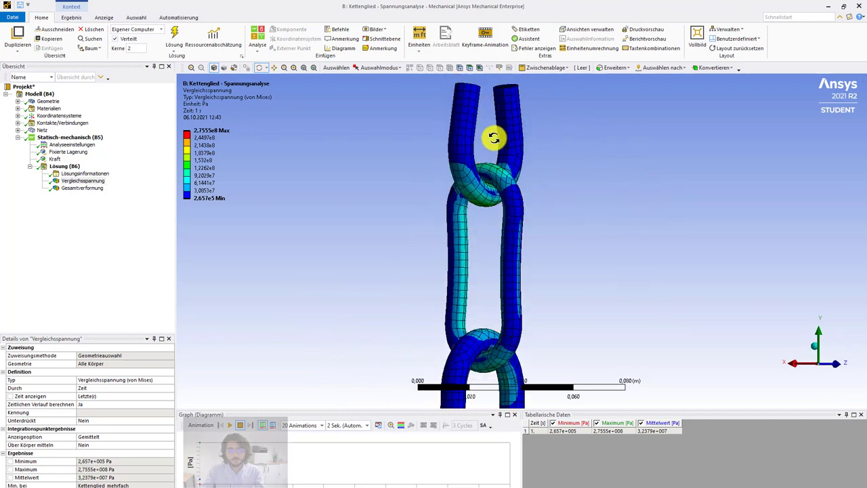
drag(513, 364, 513, 332)
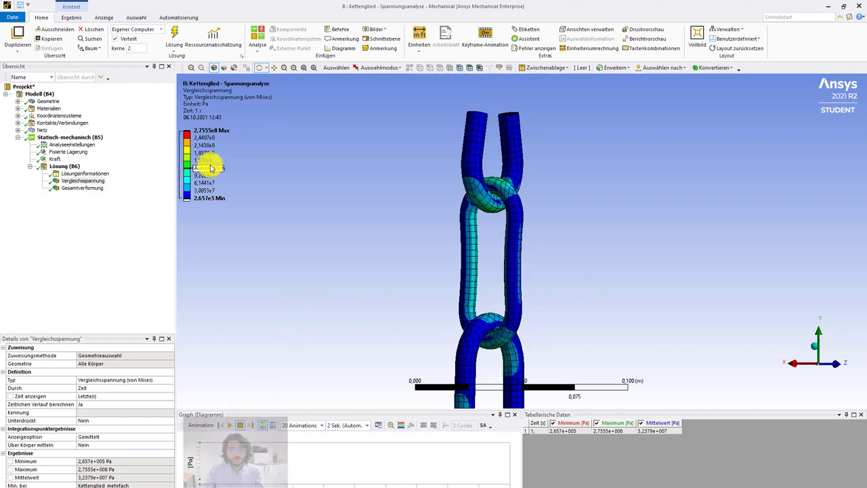
Play the animation of the Vergleichsspannung result to watch the stress build up, and stop it.
click(208, 129)
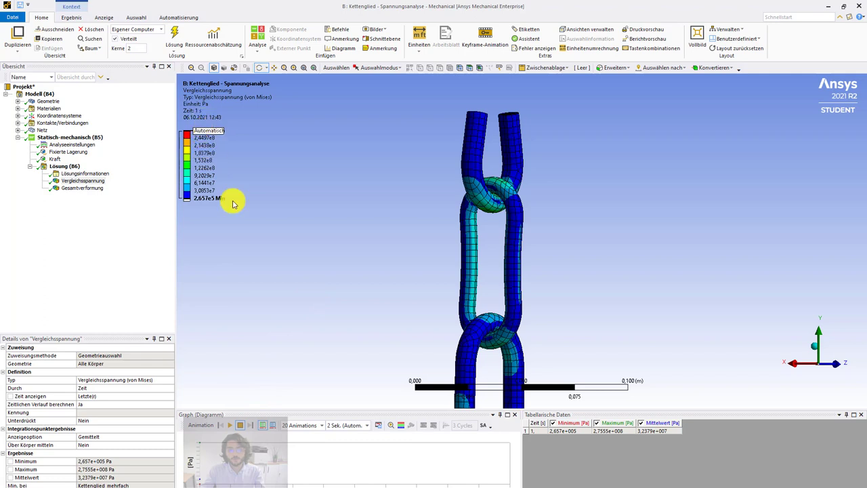
click(231, 425)
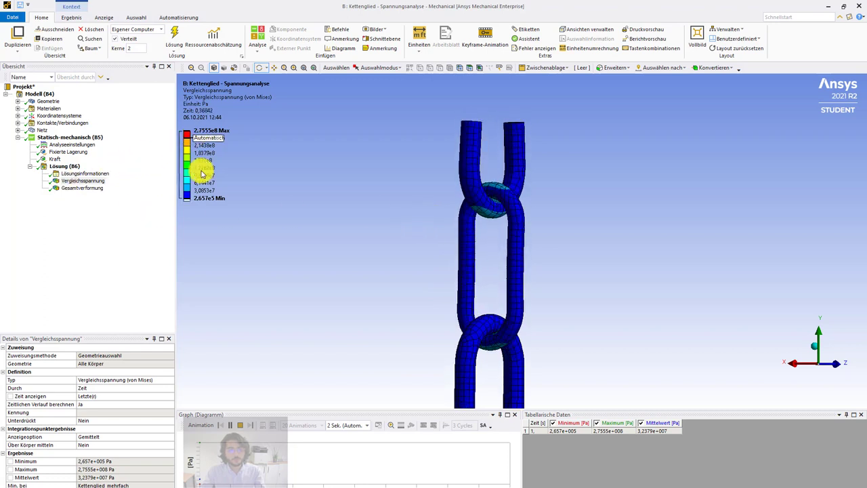
click(231, 425)
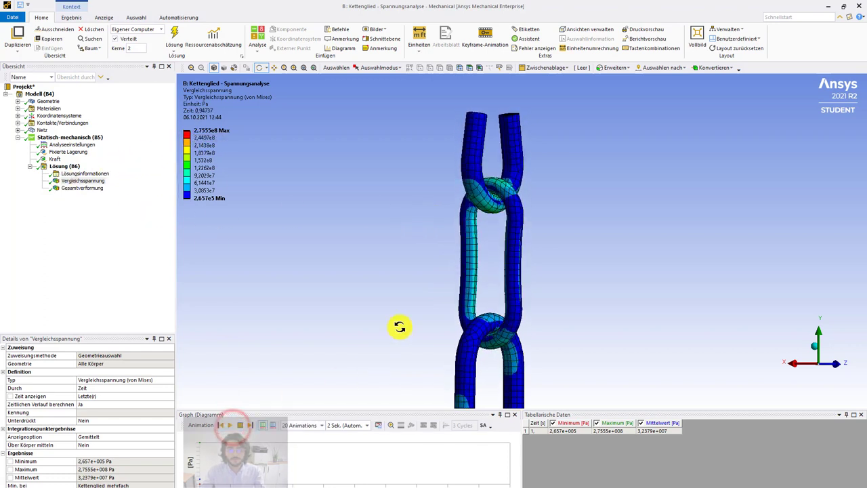
Display the Gesamtverformung result and examine the chain's total deformation from the side.
click(75, 188)
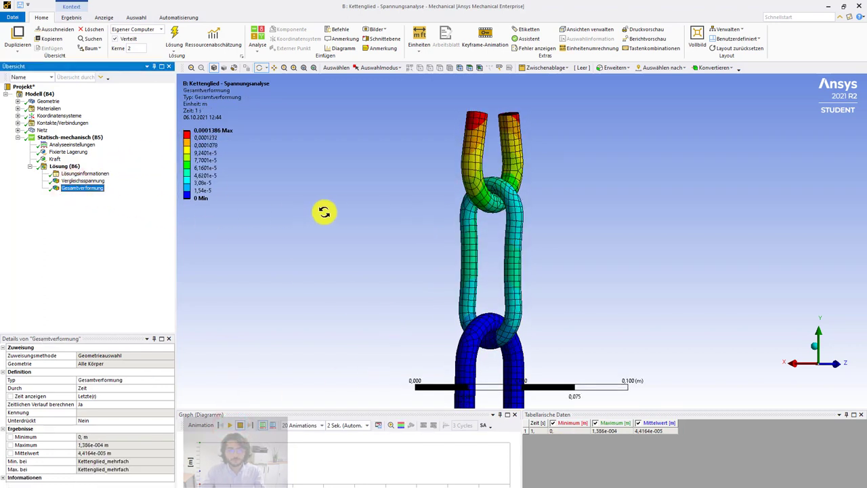
drag(448, 219, 365, 219)
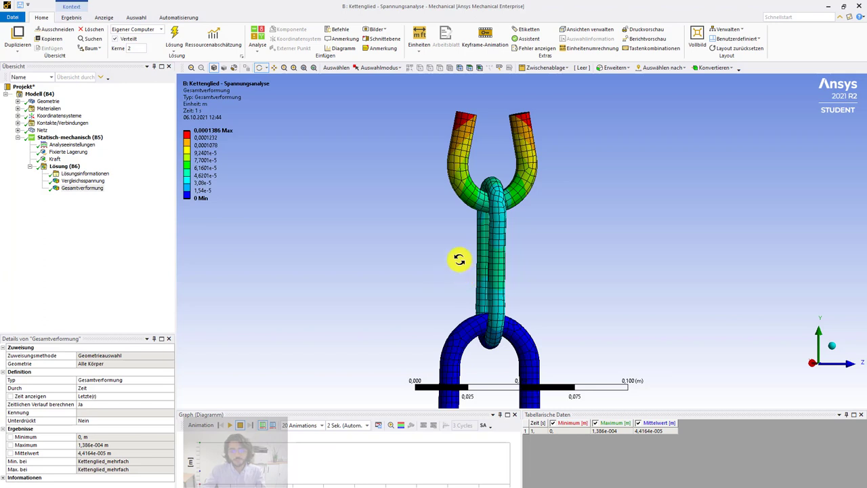
Capture the Vergleichsspannung result view with the Snipping Tool and highlight the stress values in the result's tabular data.
click(94, 181)
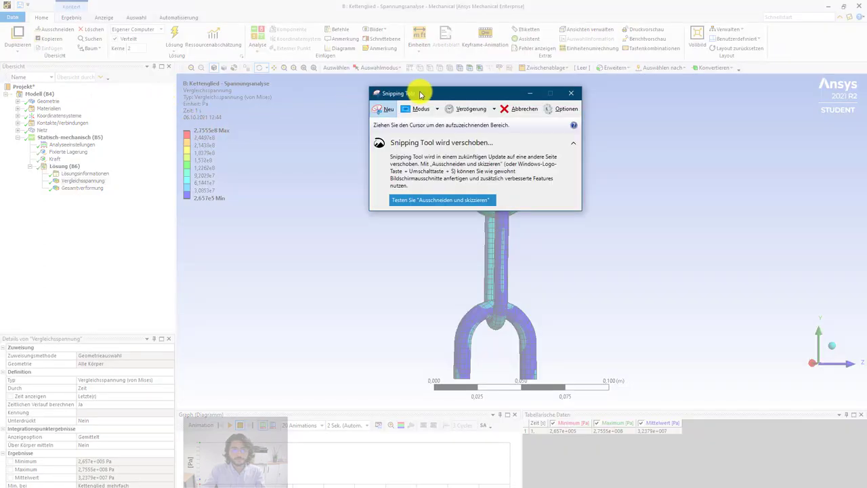
click(421, 94)
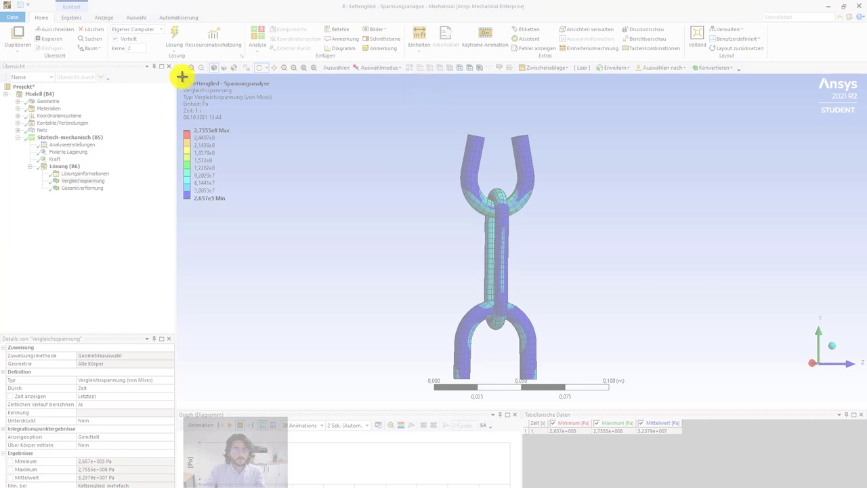
drag(181, 77, 861, 410)
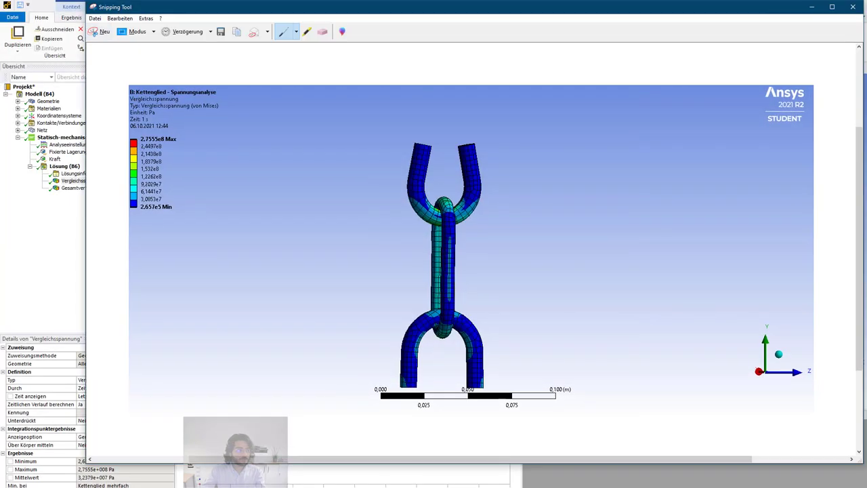
click(483, 10)
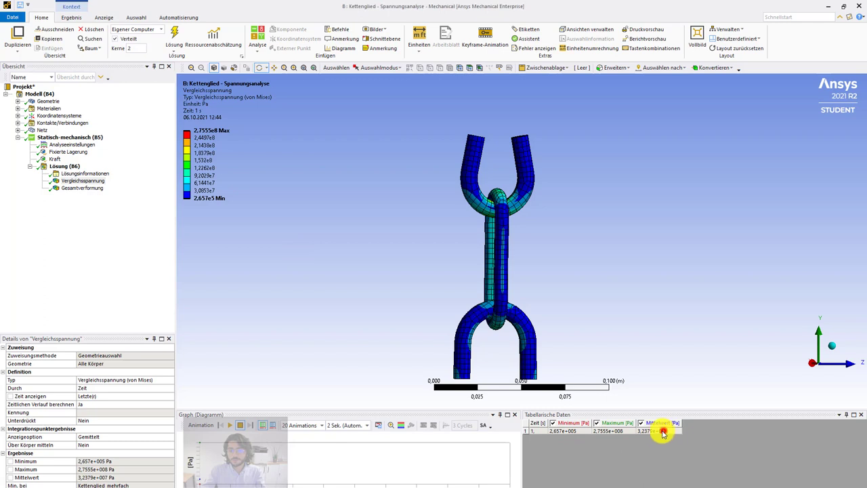
drag(663, 433, 541, 432)
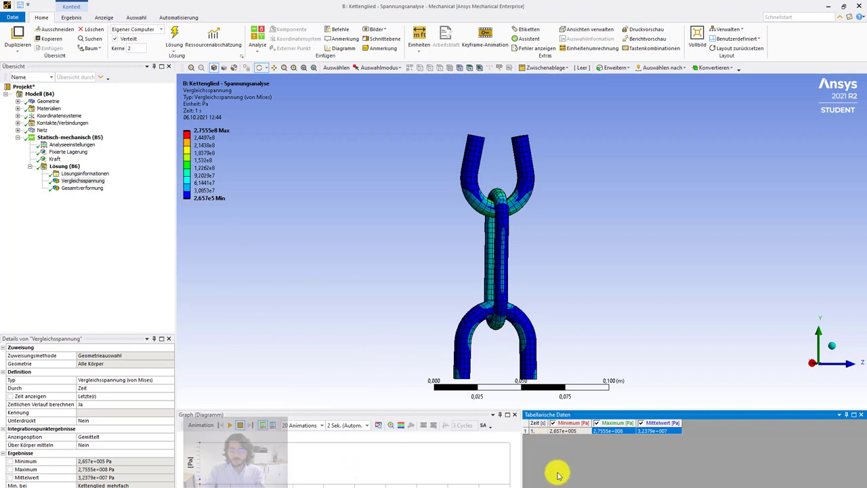
In the Analyseeinstellungen, set Automatische Zeitschrittsteuerung to Aus and Anzahl der Substeps to 10.
click(76, 146)
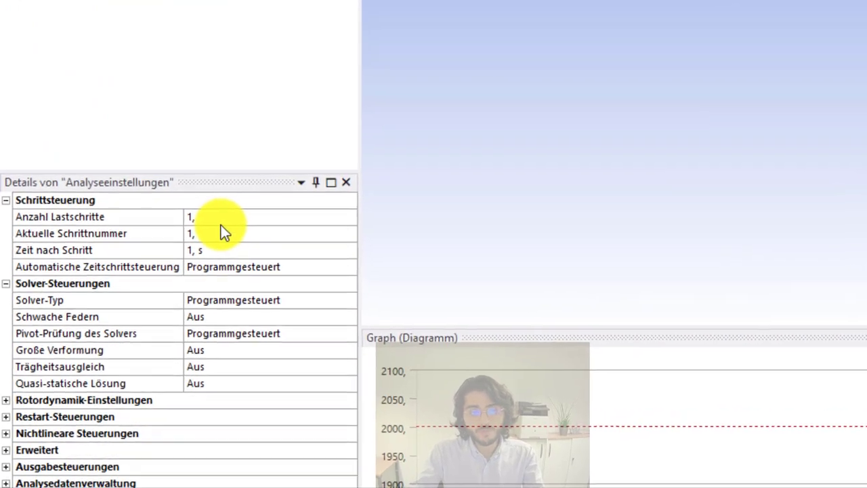
click(215, 217)
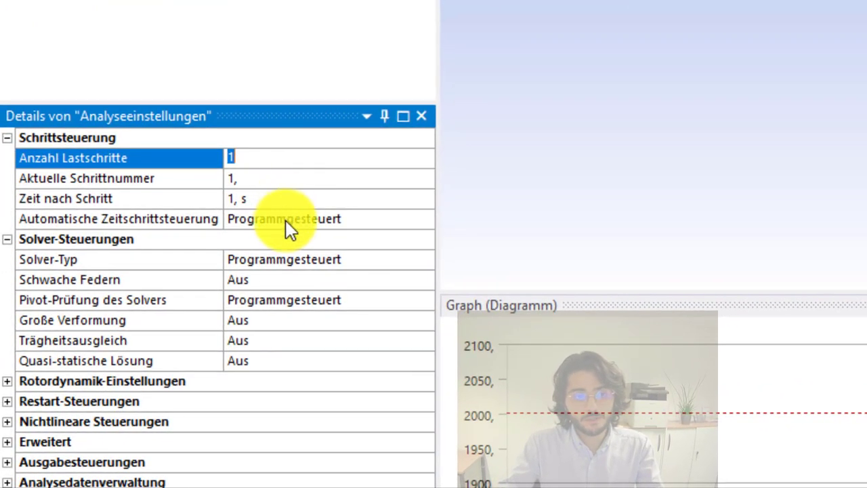
click(286, 220)
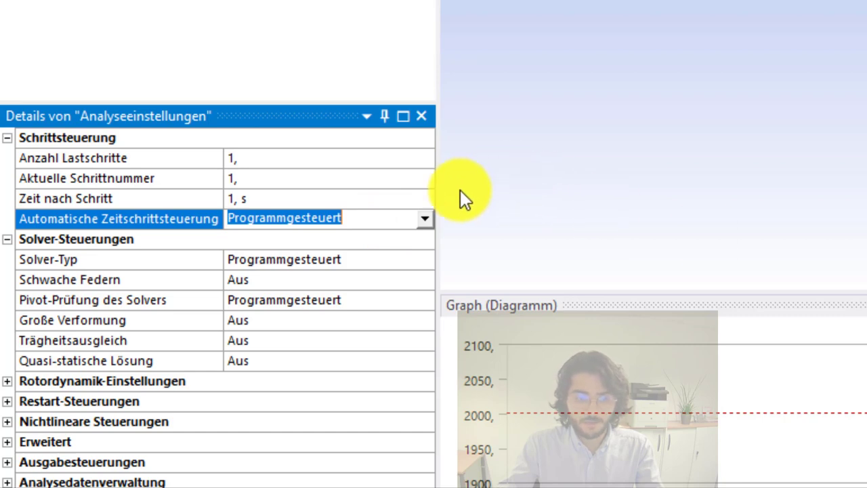
click(424, 218)
click(323, 264)
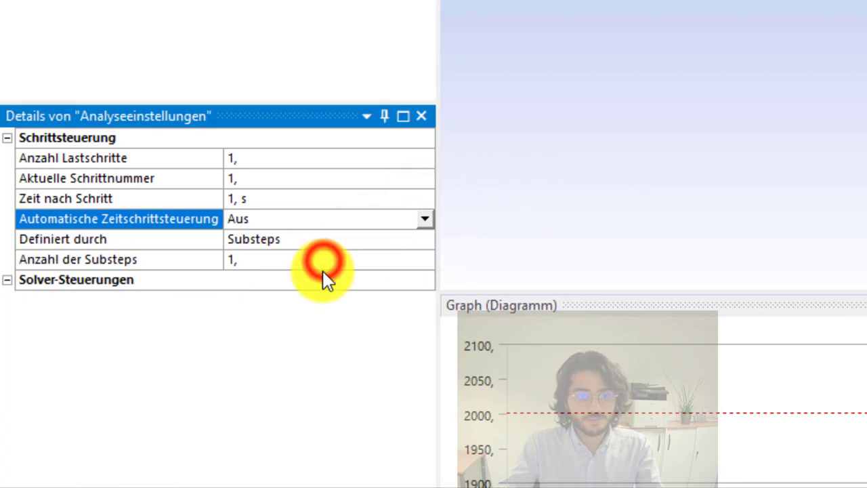
click(261, 259)
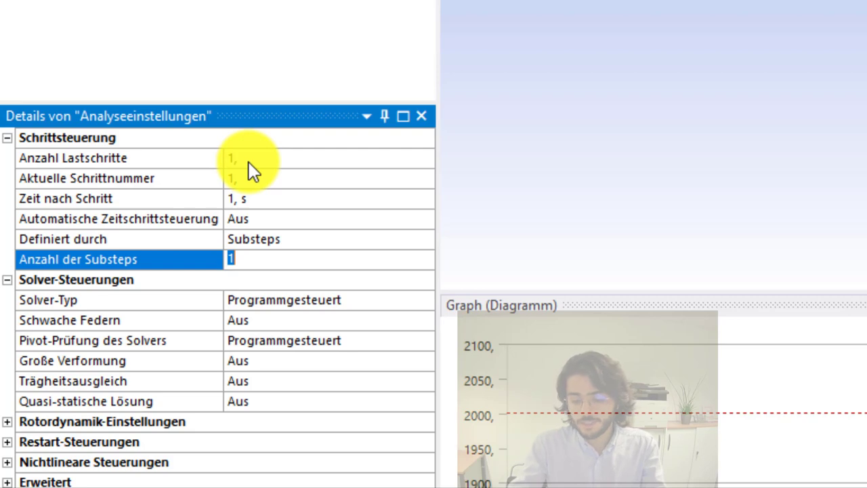
text(10)
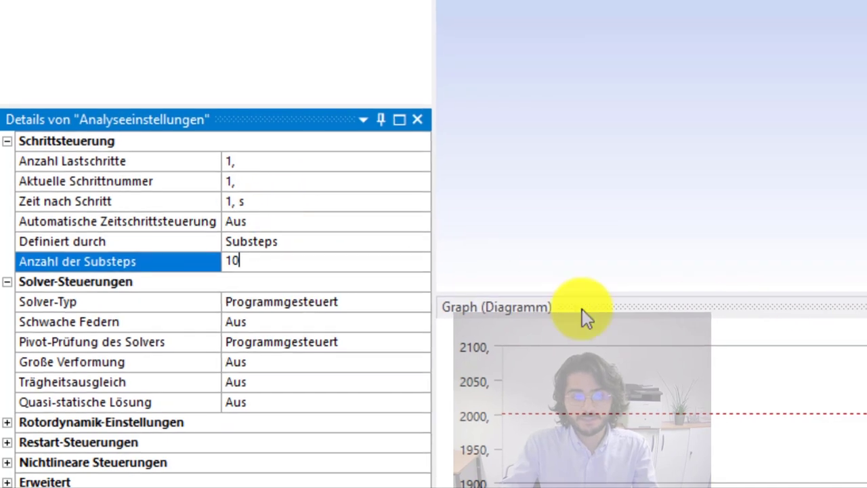
click(221, 2)
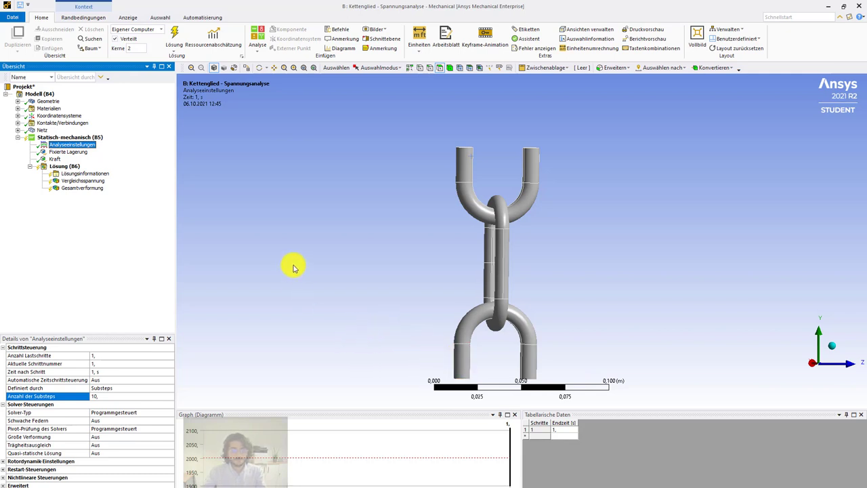
Solve the Statisch-mechanisch (B5) analysis again with the new substep settings.
click(70, 137)
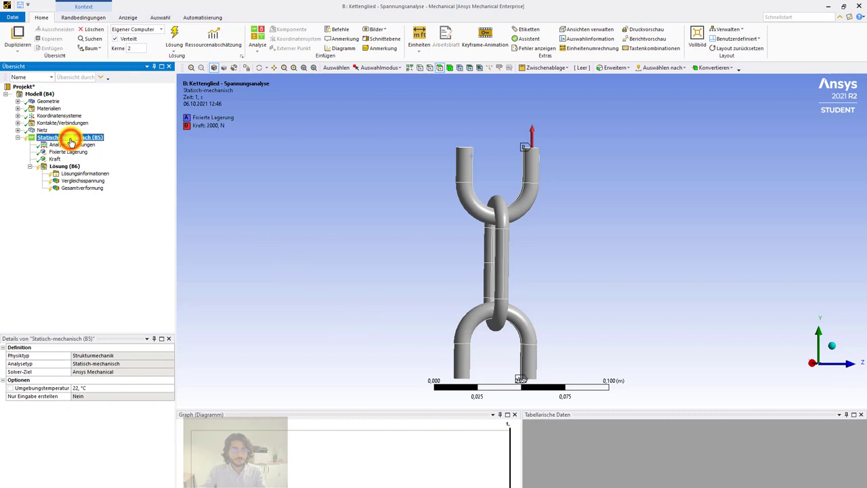
right_click(70, 137)
click(87, 153)
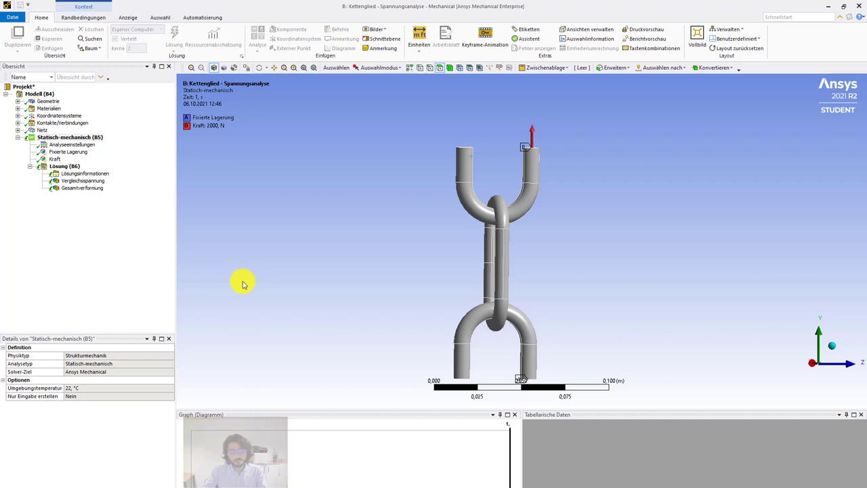
Display the Vergleichsspannung result and review the minimum, maximum and mean stresses of the individual substeps in the tabular data.
click(95, 182)
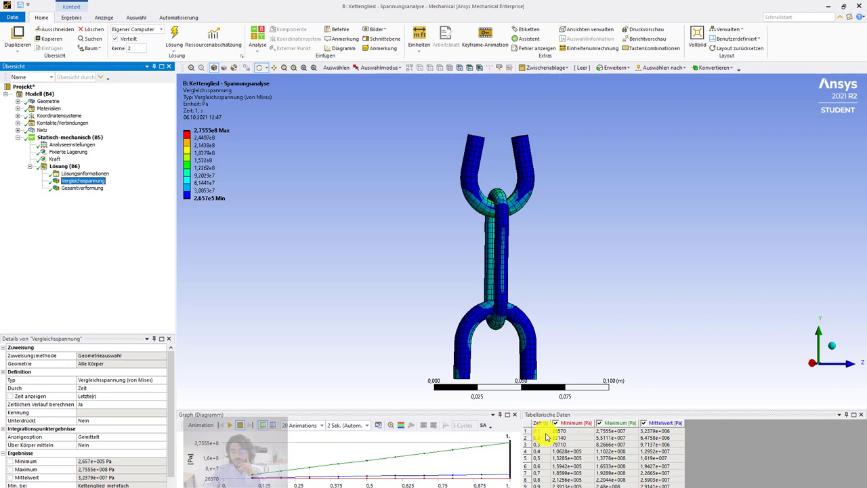
drag(548, 434, 660, 482)
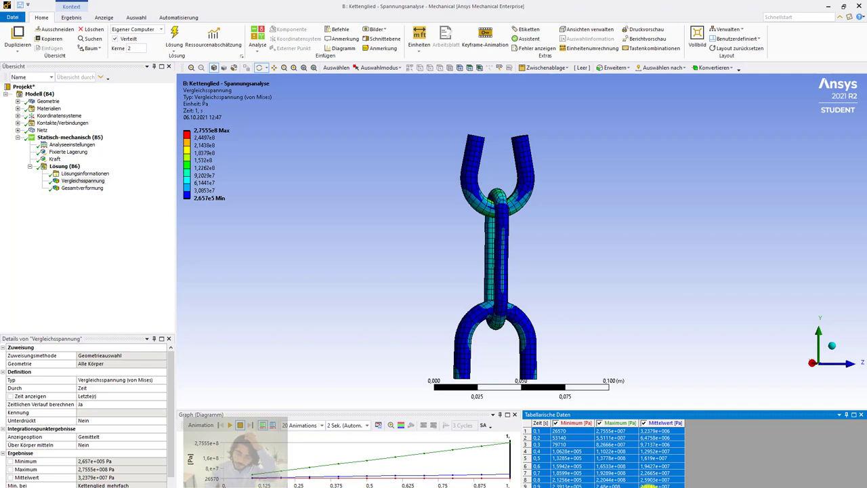
right_click(573, 447)
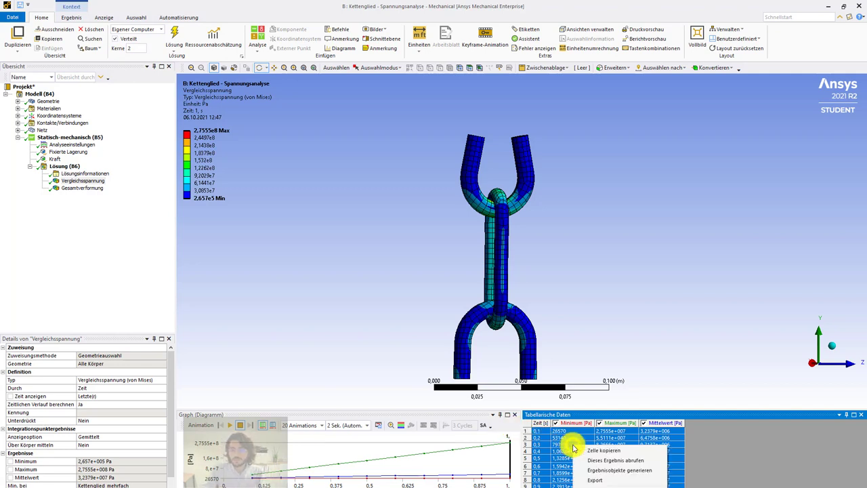
click(693, 471)
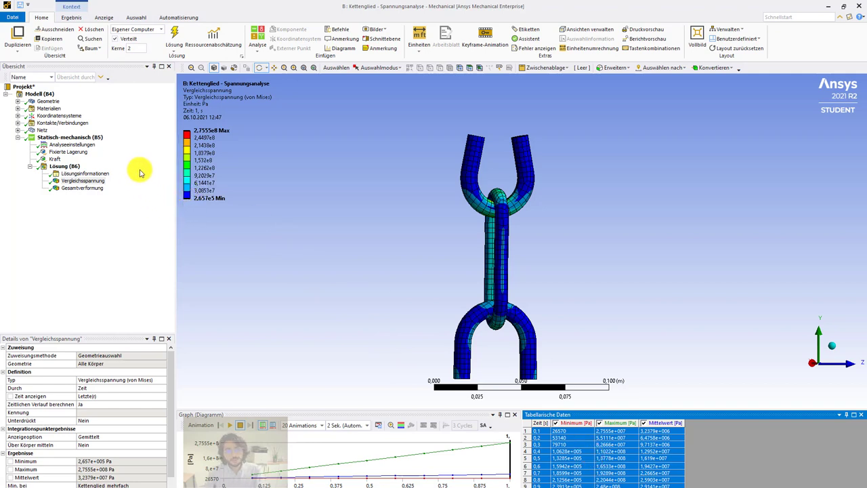
click(113, 256)
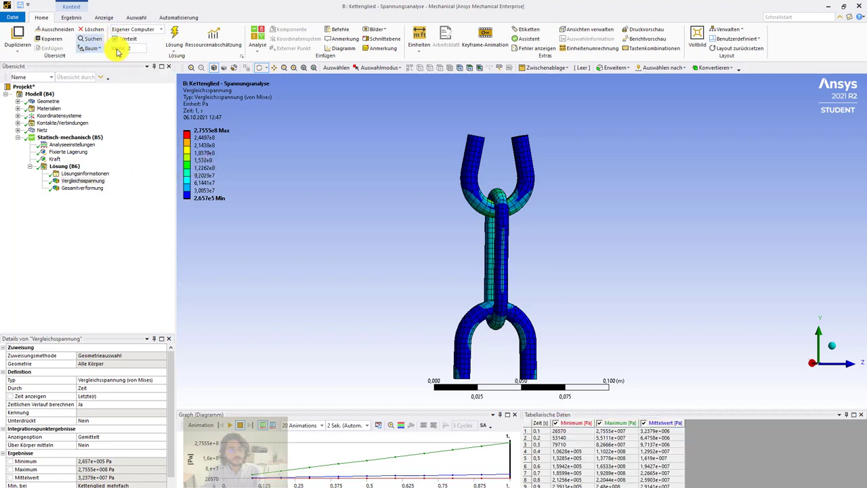
Capture the Vergleichsspannung view of the ten-substep solution as a screen snip covering the whole graphics area.
key(super+shift+s)
drag(178, 73, 861, 401)
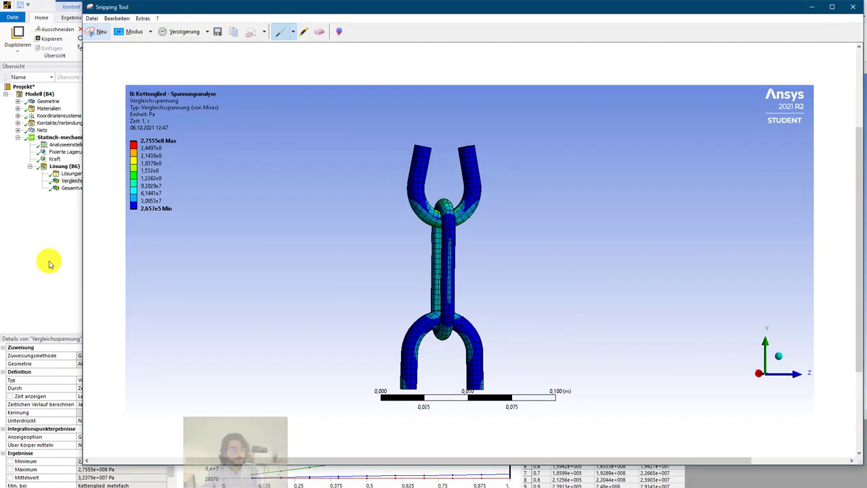
click(489, 10)
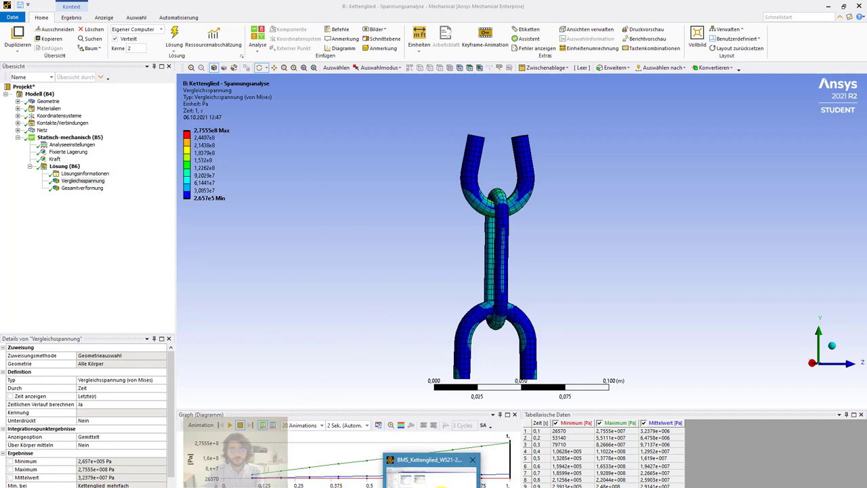
Switch to Workbench and open the Technische Daten of analysis system B.
click(442, 486)
click(330, 109)
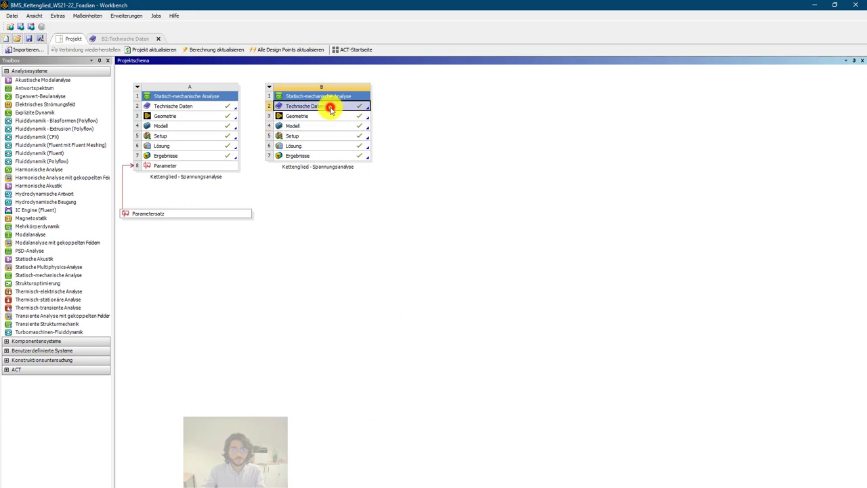
double_click(331, 108)
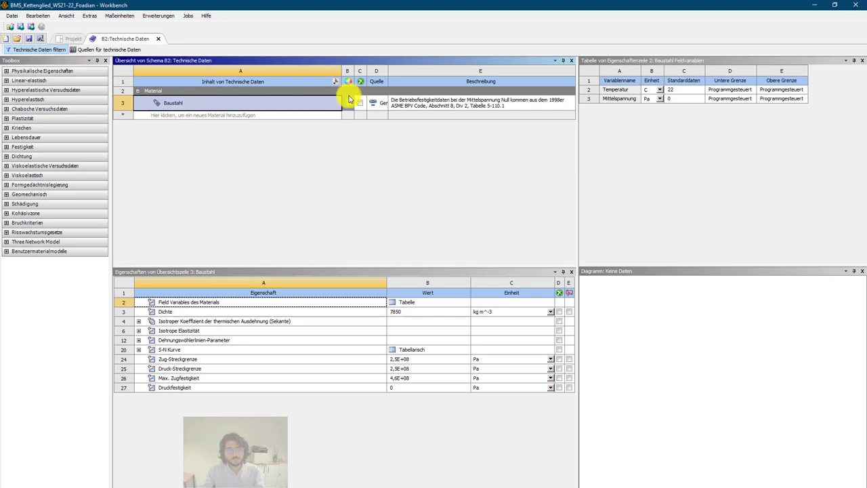
Duplicate the material Baustahl and rename the copy "Stahl - 2".
right_click(328, 108)
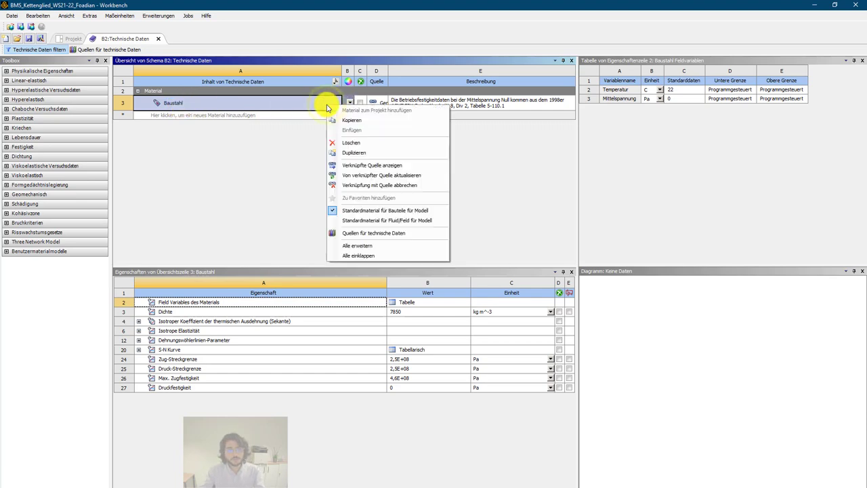
click(345, 154)
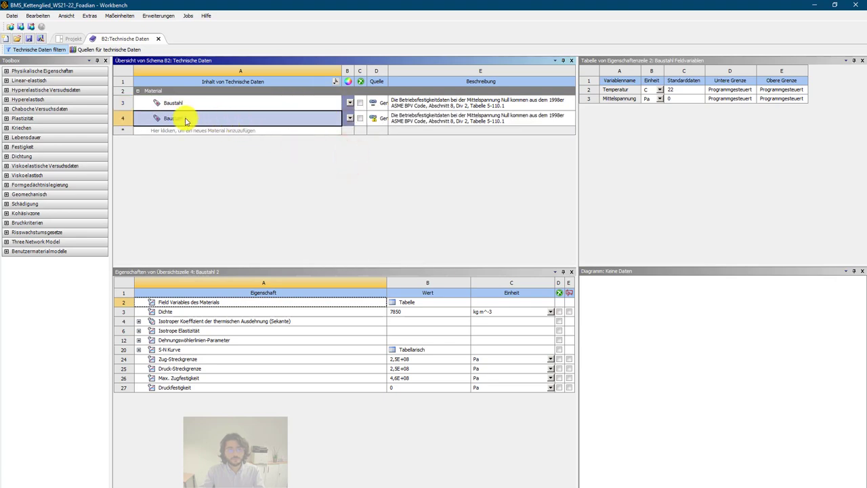
double_click(190, 118)
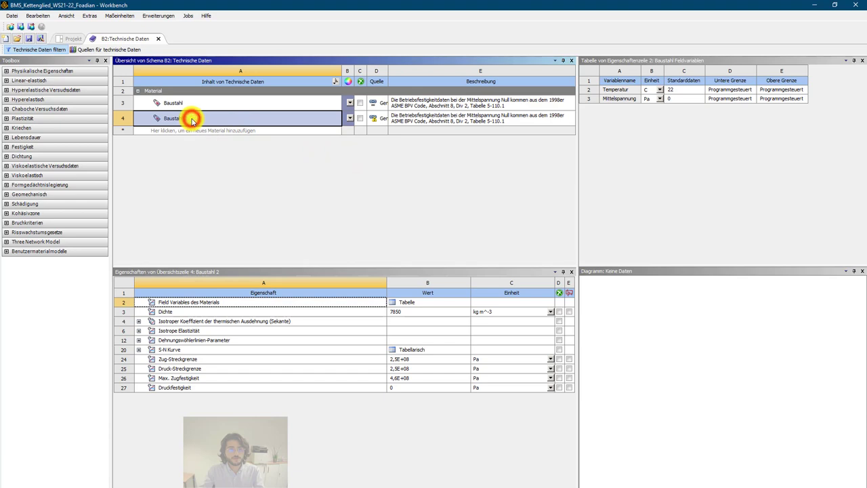
text(Stahl - 2)
key(Return)
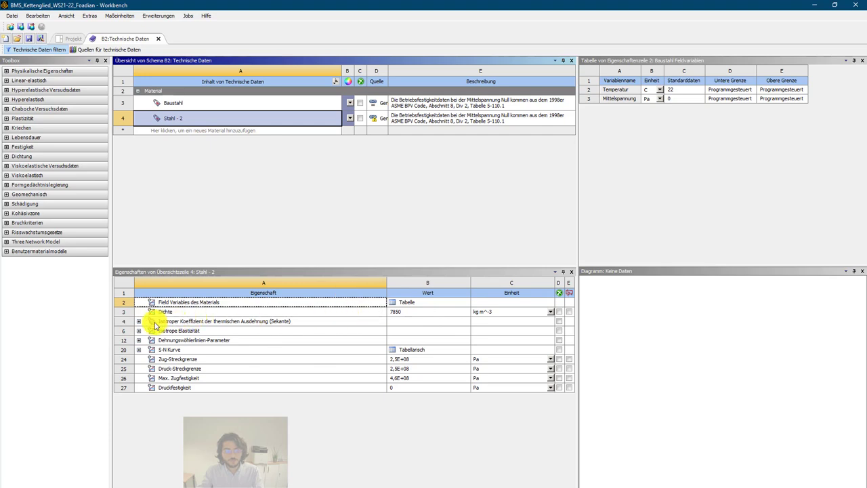
Review the density, thermal expansion coefficient and Isotrope Elastizität properties of Stahl - 2, including its E-Modul.
click(188, 311)
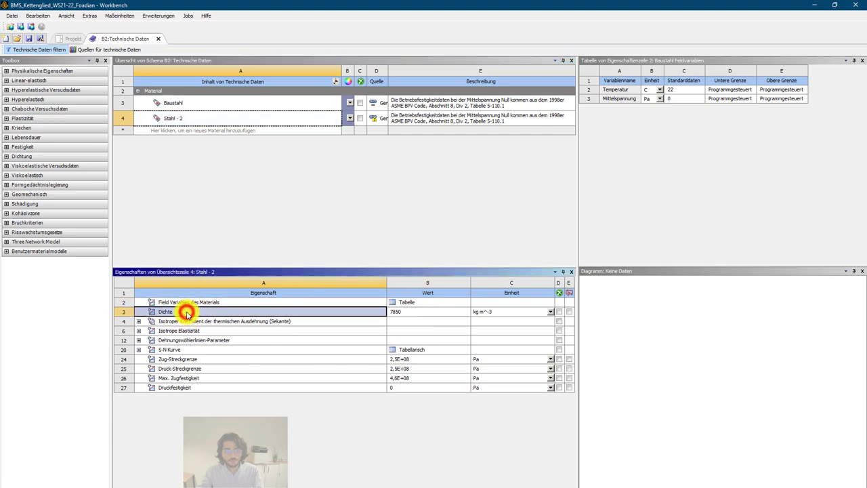
click(138, 321)
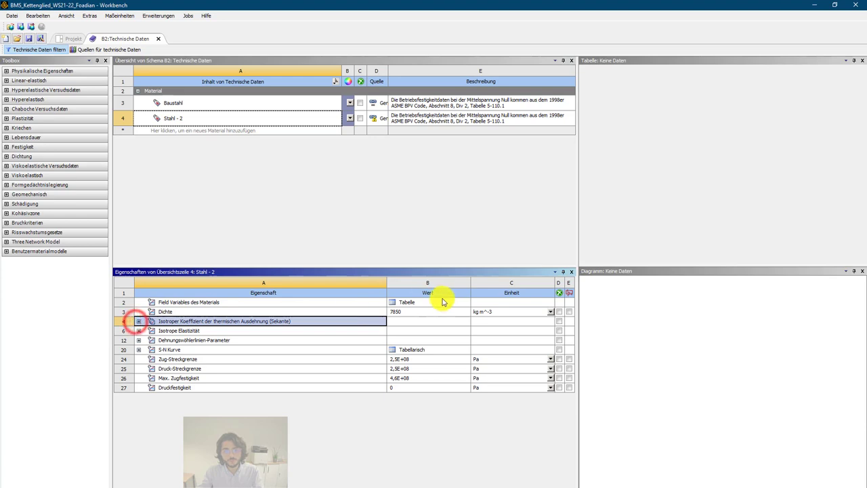
click(139, 321)
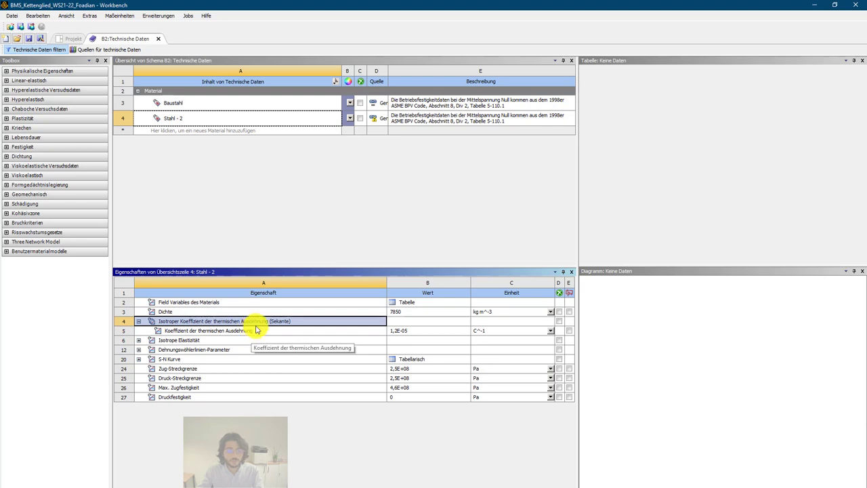
click(139, 322)
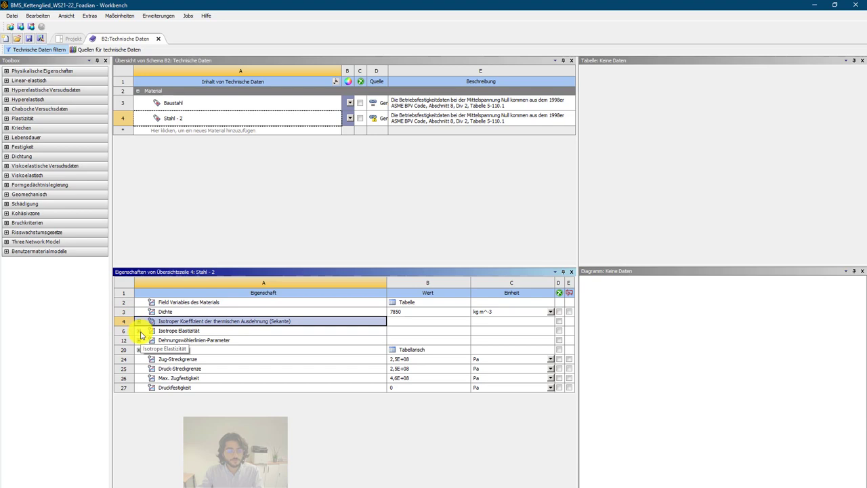
click(140, 331)
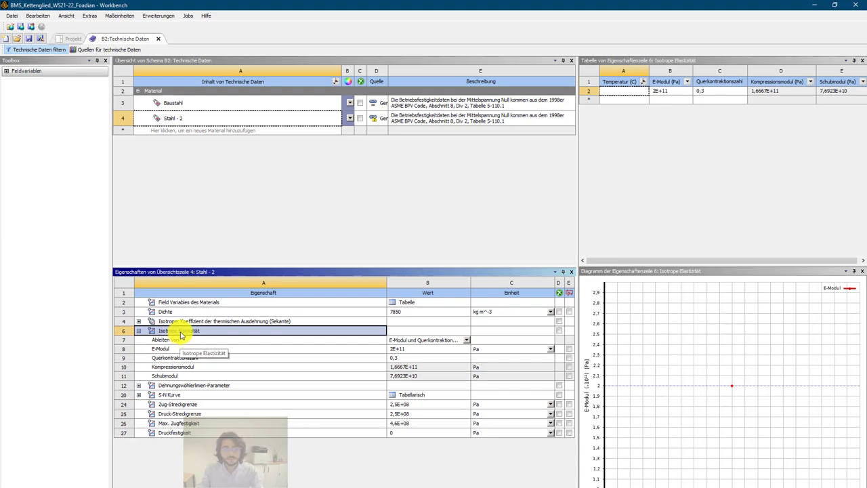
click(177, 348)
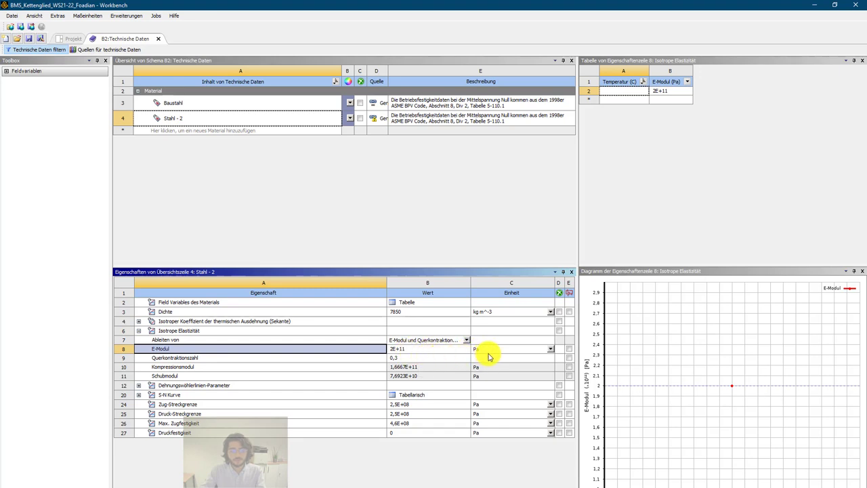
Express the E-Modul of Stahl - 2 in MPa and collapse the Isotrope Elastizität group.
click(550, 349)
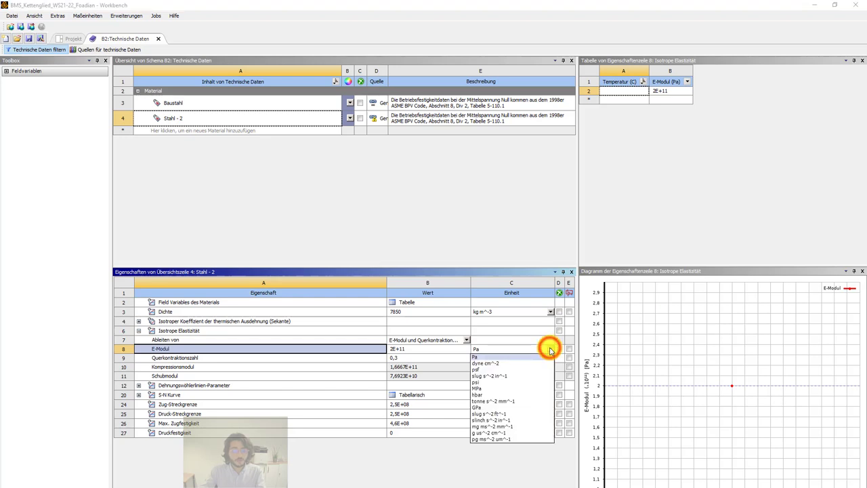
click(522, 388)
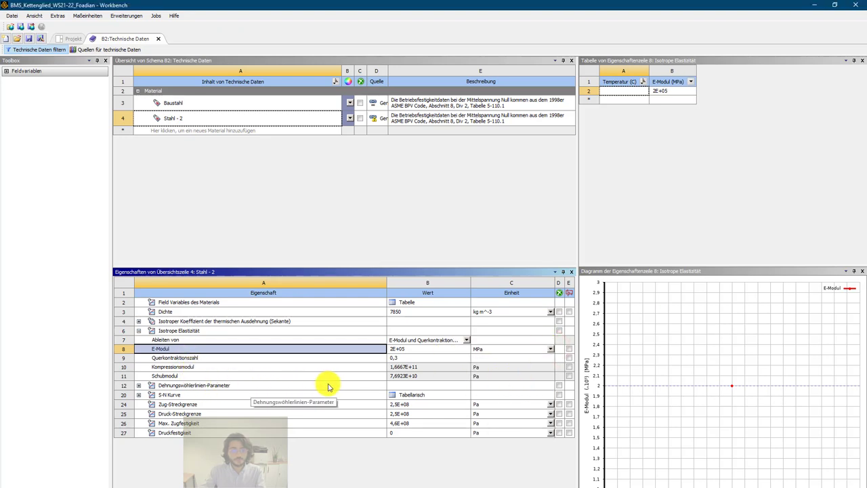
click(138, 330)
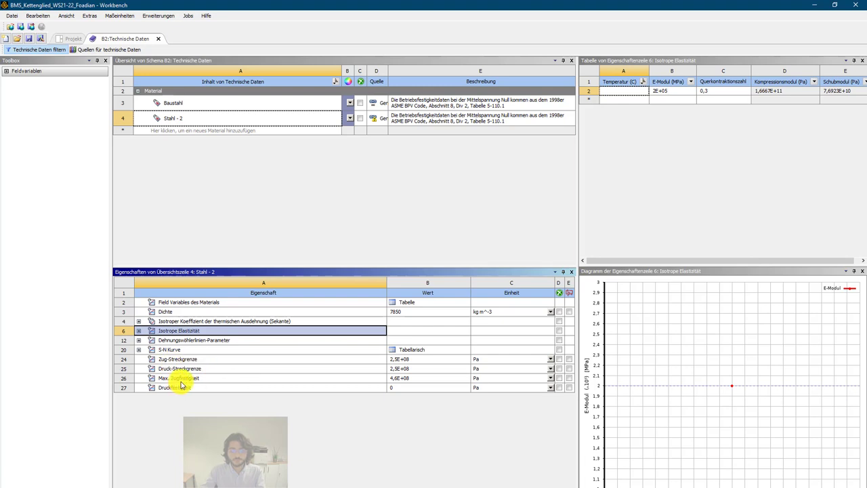
Change the Zug-Streckgrenze unit of Stahl - 2 to MPa and set its value to 650.
click(396, 359)
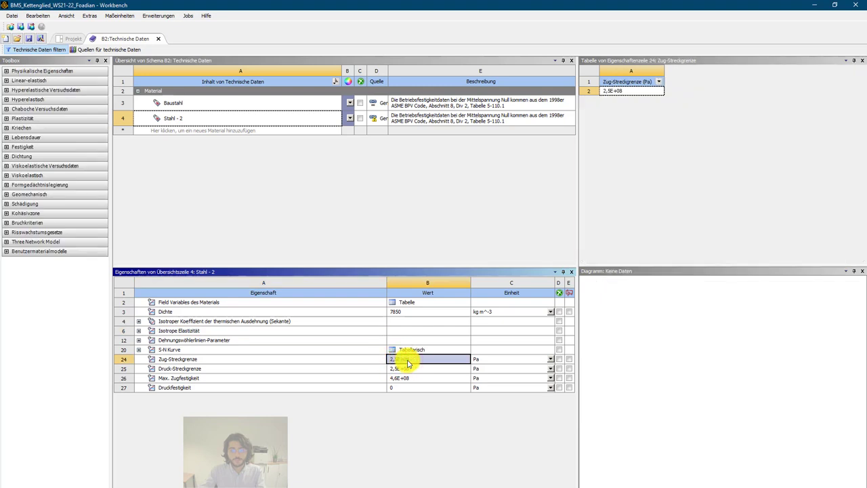
click(550, 359)
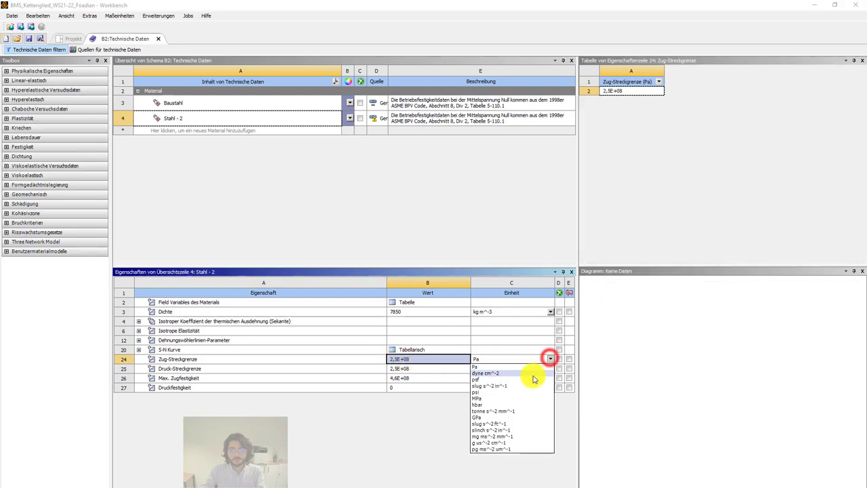
click(521, 401)
click(412, 359)
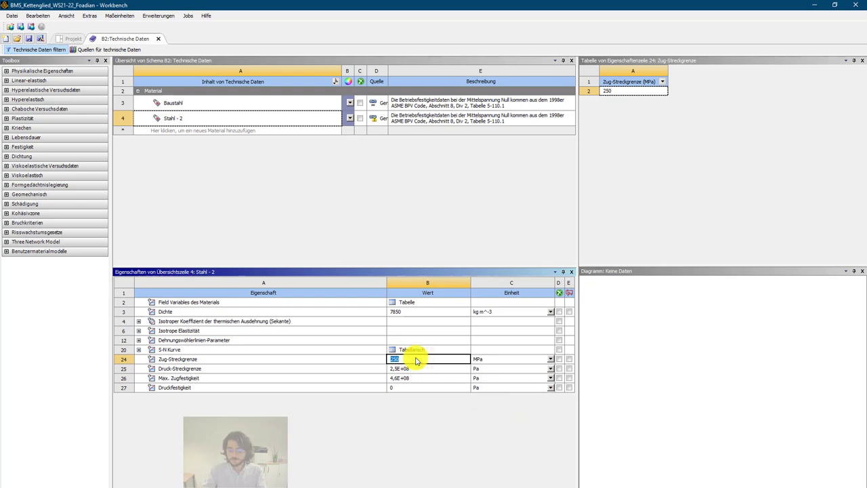
text(650)
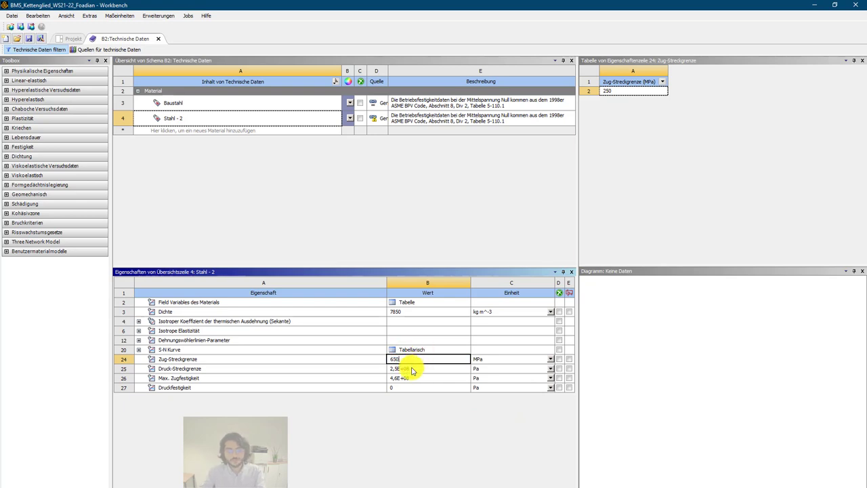
Change the Max. Zugfestigkeit unit of Stahl - 2 to MPa and set its value to 850.
click(411, 377)
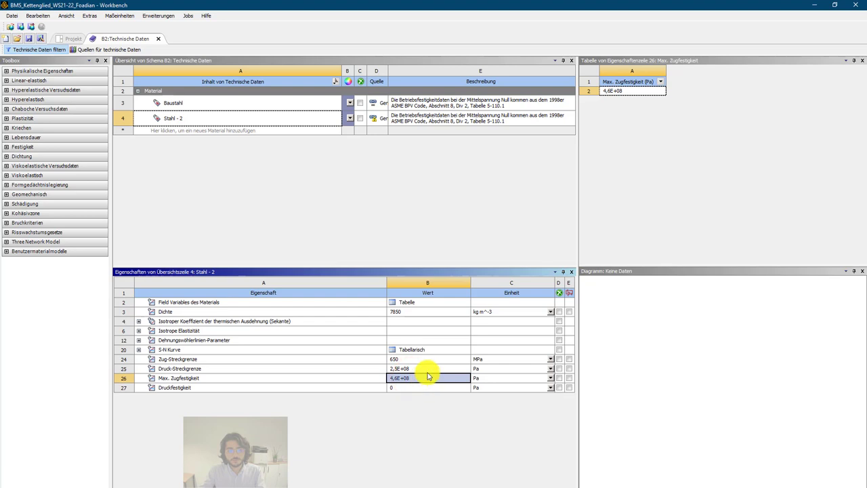
click(427, 379)
click(550, 377)
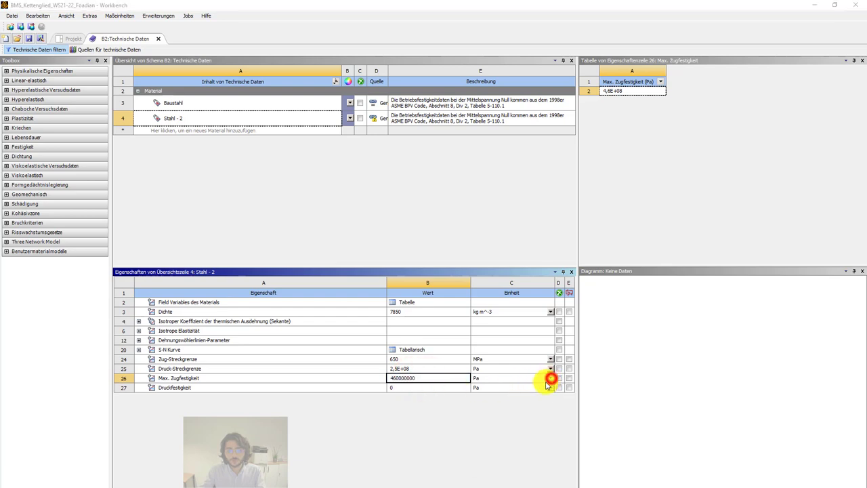
click(509, 416)
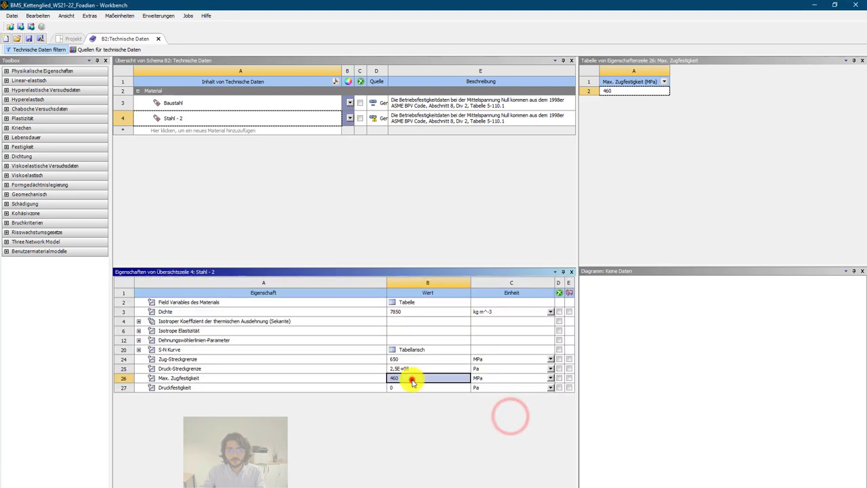
click(411, 377)
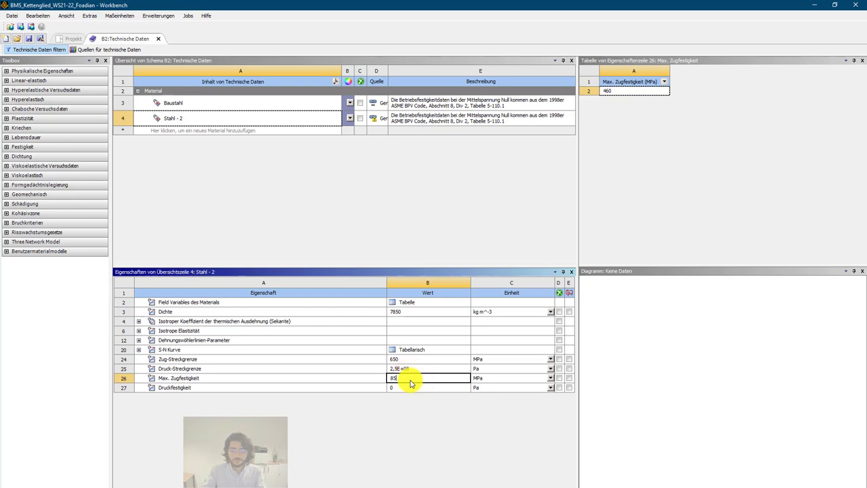
Set the Druck-Streckgrenze of Stahl - 2 to 6,5E+08 Pa and express it in MPa.
click(412, 367)
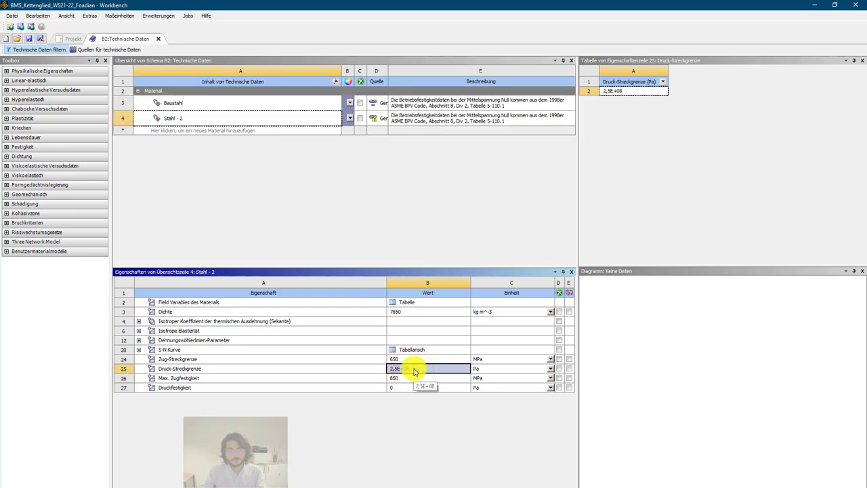
double_click(415, 371)
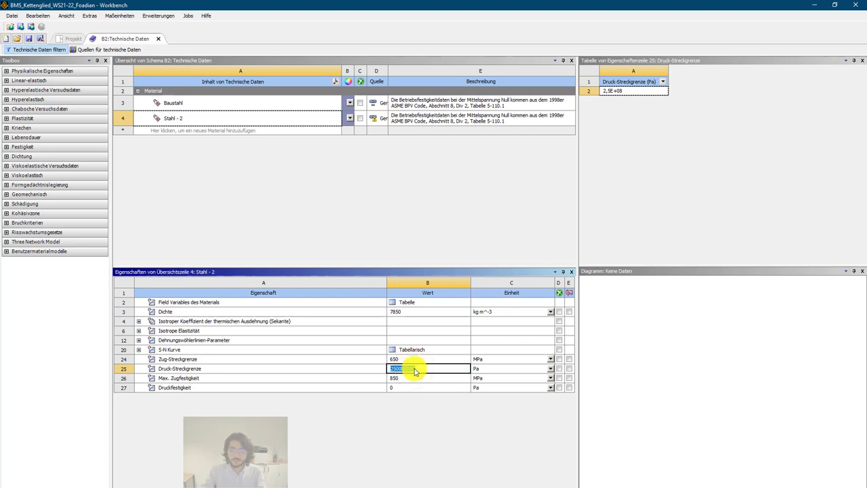
double_click(392, 369)
click(392, 368)
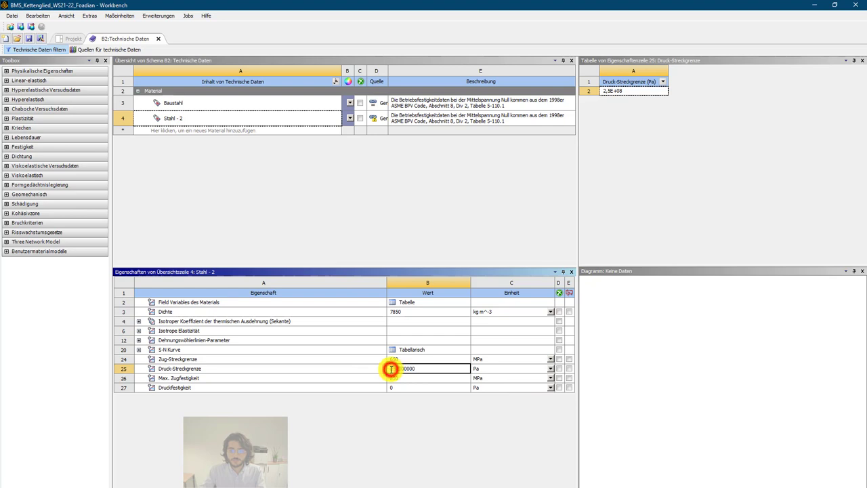
key(Delete)
text(6)
click(409, 419)
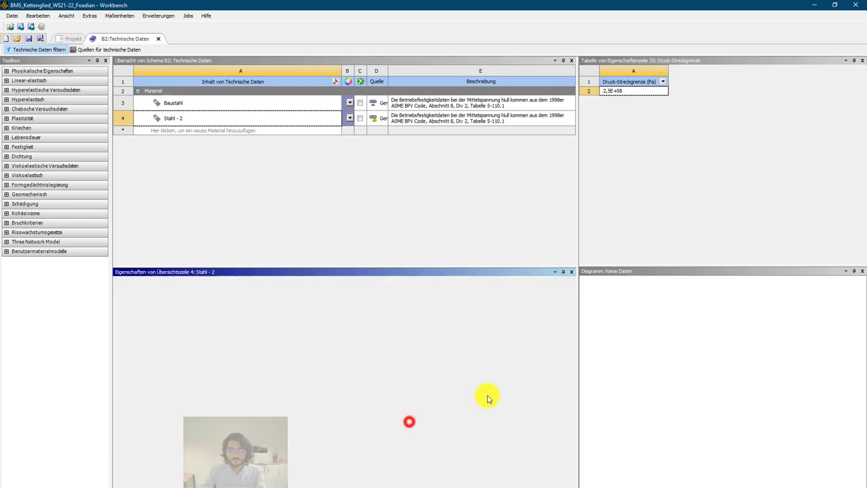
click(549, 368)
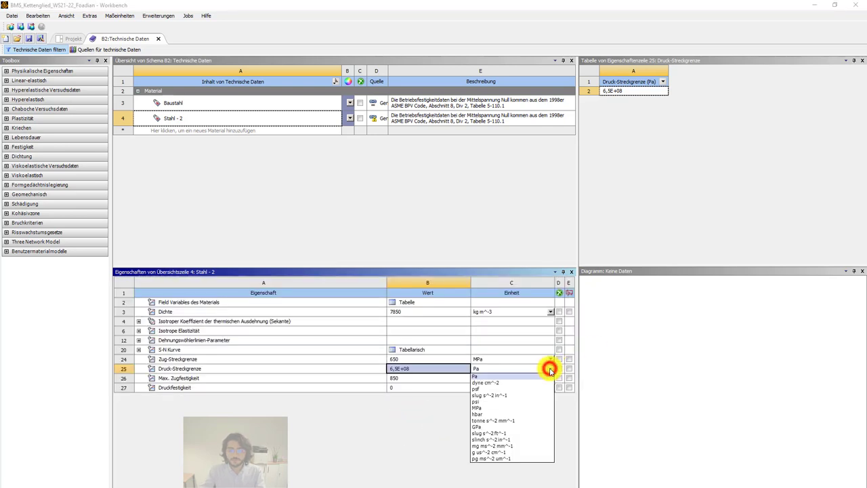
click(523, 405)
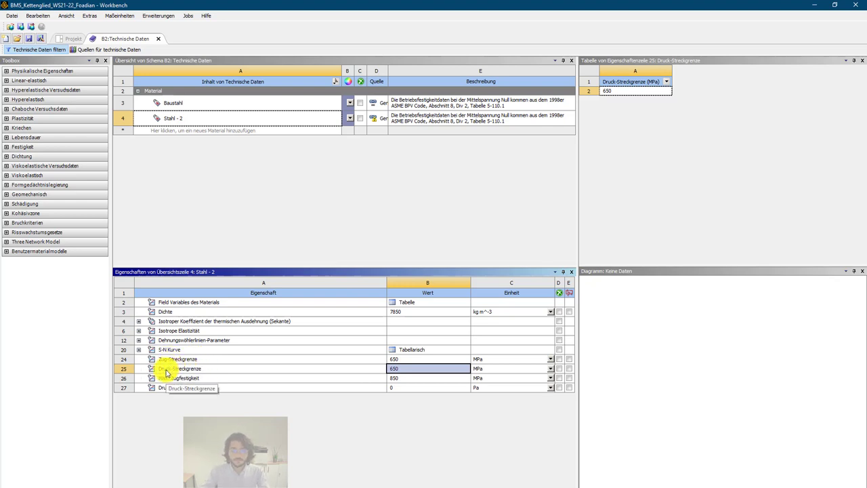
click(476, 196)
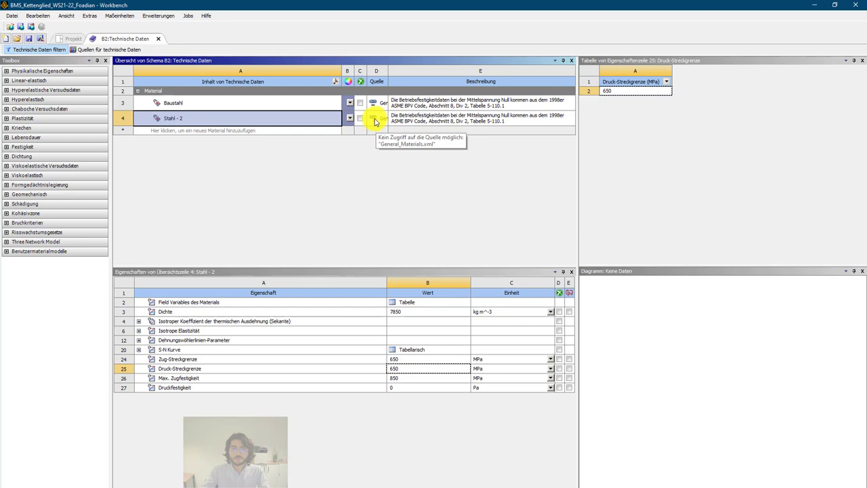
click(333, 183)
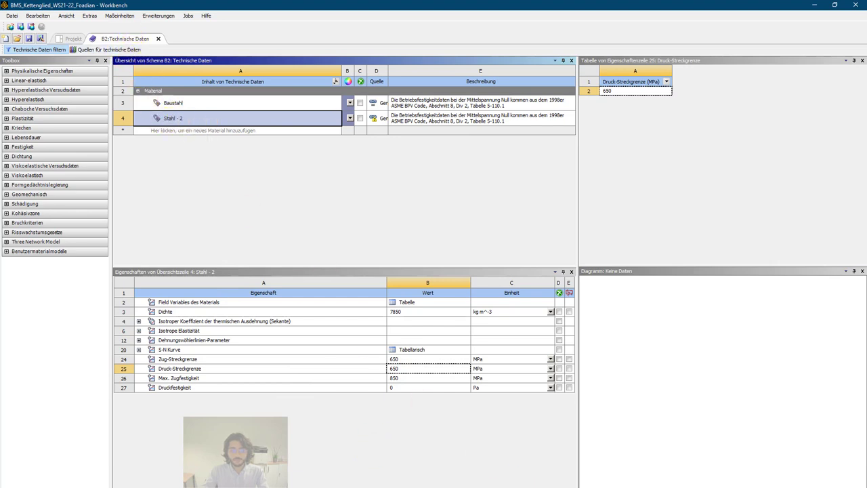
Switch to the Mechanical window of analysis B and update its Materialien from the material data.
mouse_move(454, 486)
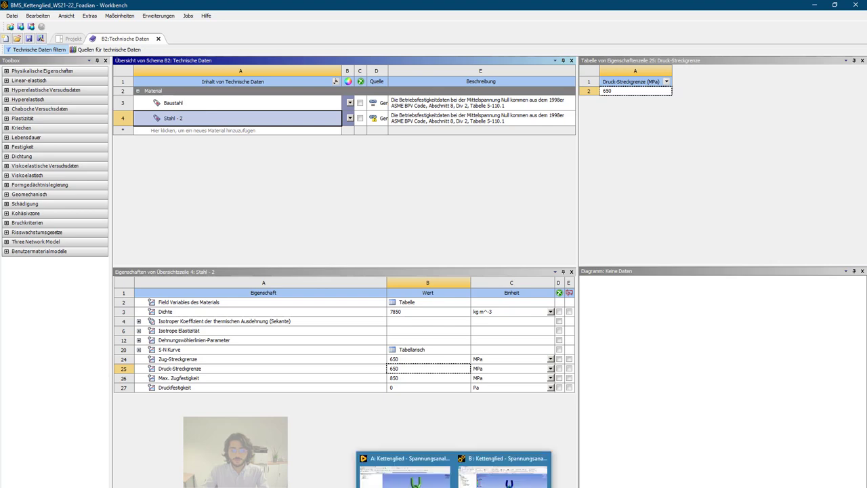
click(504, 472)
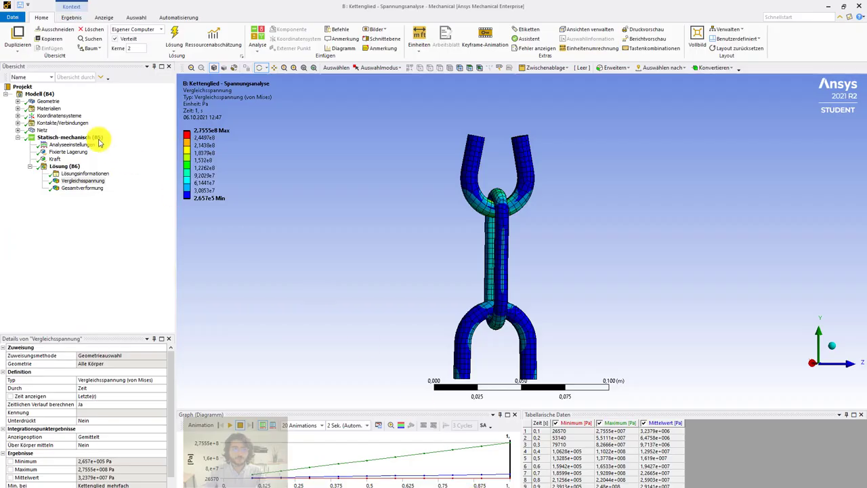
click(22, 110)
right_click(42, 109)
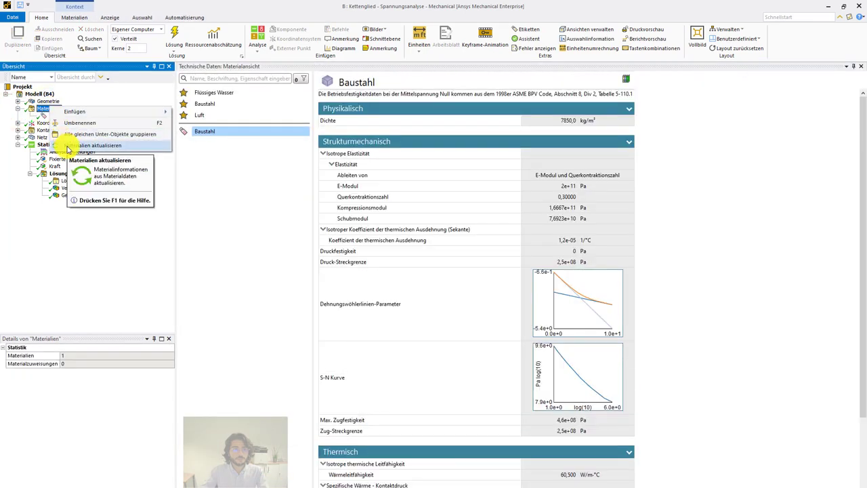
click(67, 146)
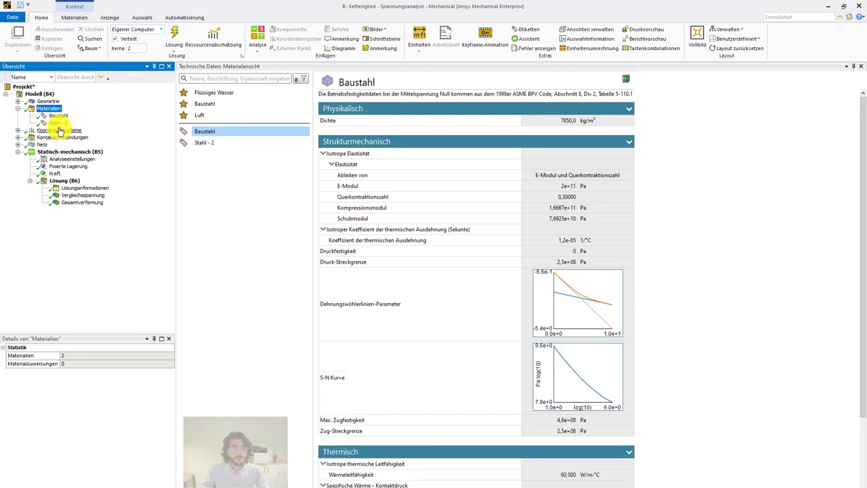
Check the properties of Stahl - 2 in the model, especially Max. Zugfestigkeit and Zug-Streckgrenze.
click(58, 123)
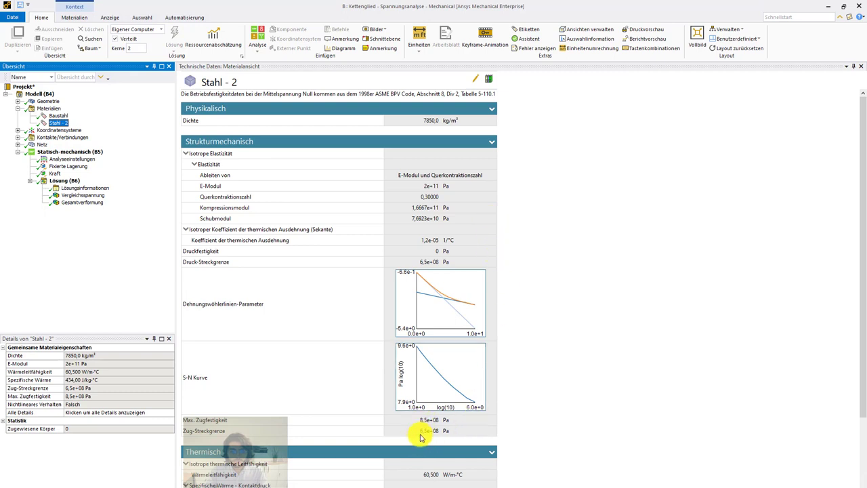
scroll(419, 437, down, 1)
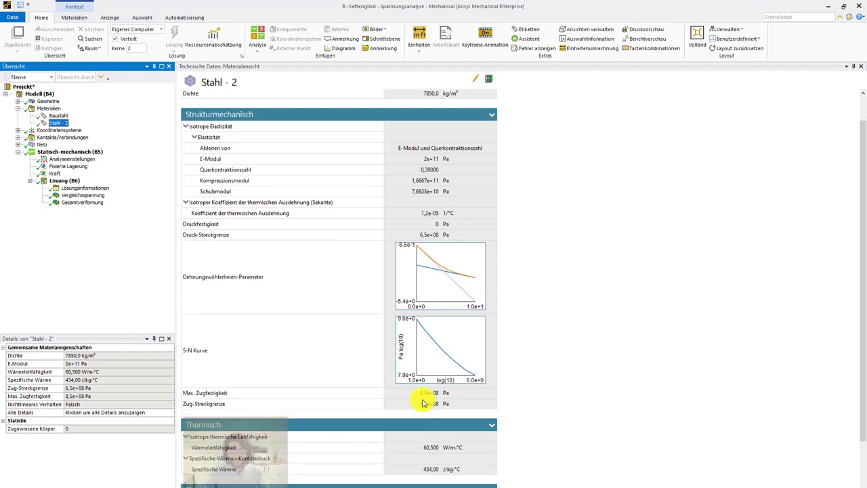
click(420, 404)
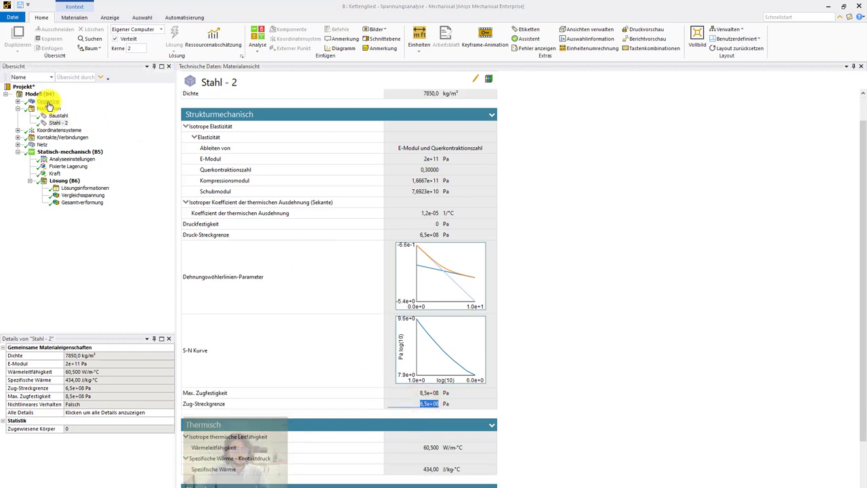
Assign the material Stahl - 2 to the Kettenglied_mehrfach body and collapse the Geometrie branch.
click(19, 101)
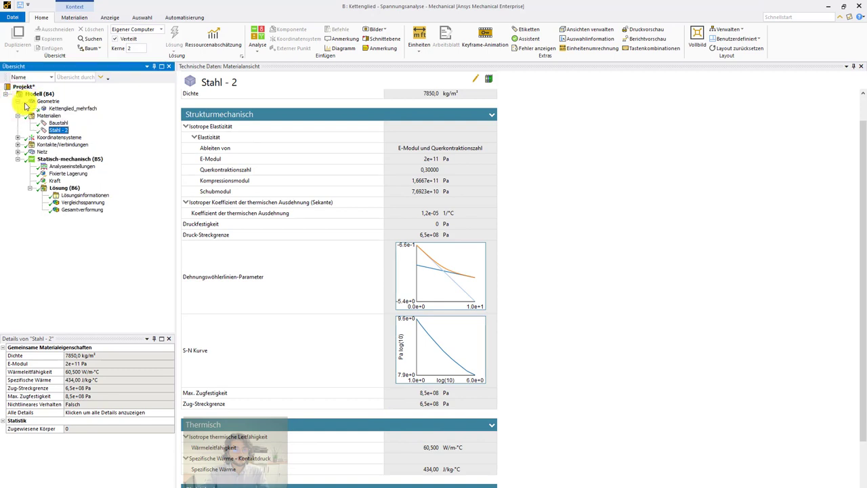
click(56, 108)
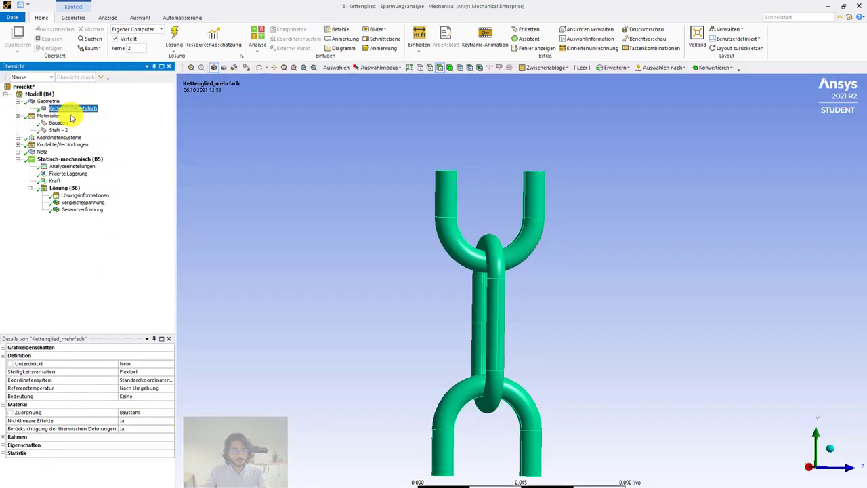
click(172, 413)
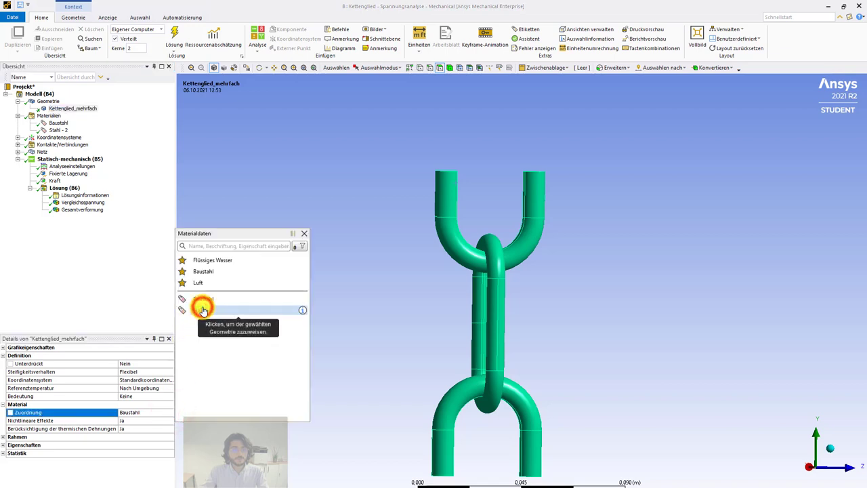
click(202, 310)
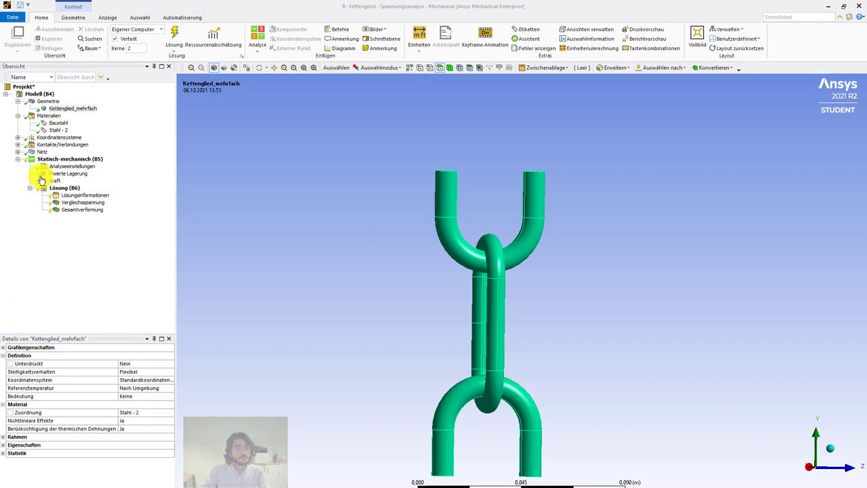
click(18, 101)
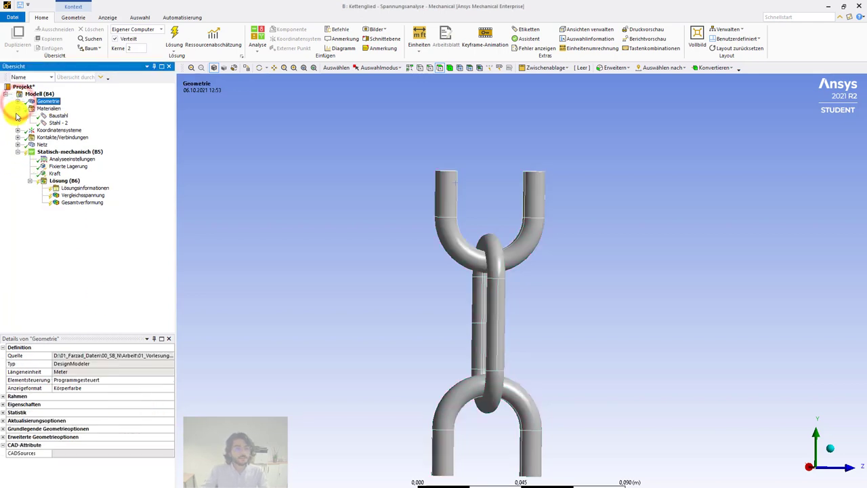
Solve the Statisch-mechanisch (B5) analysis with the newly assigned material.
click(57, 152)
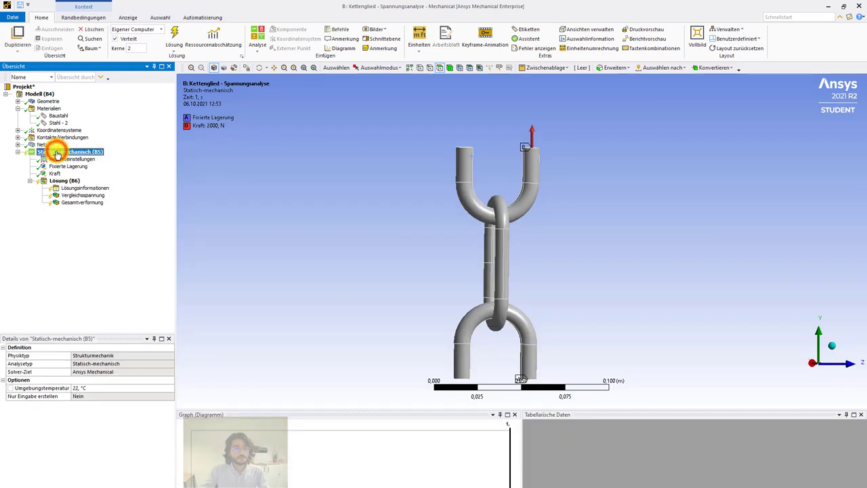
right_click(71, 155)
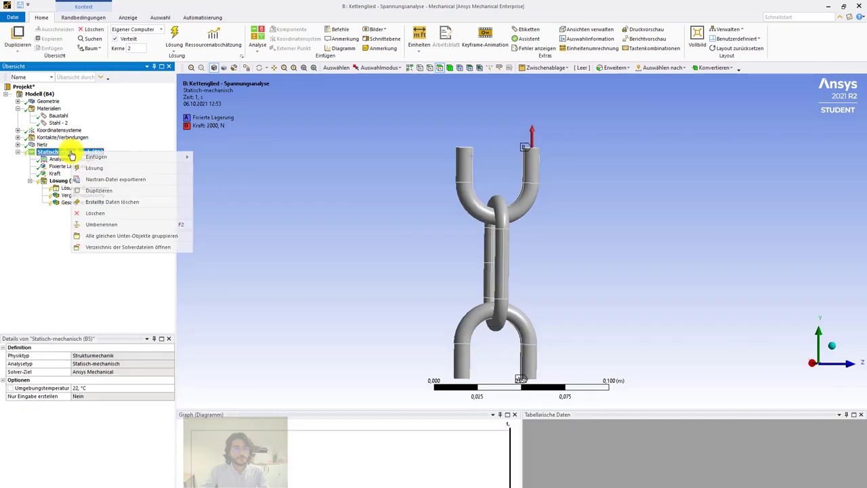
click(101, 170)
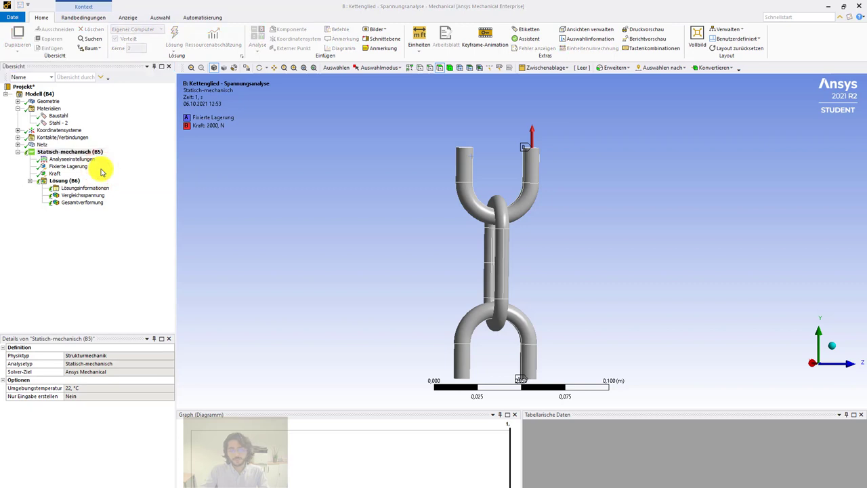